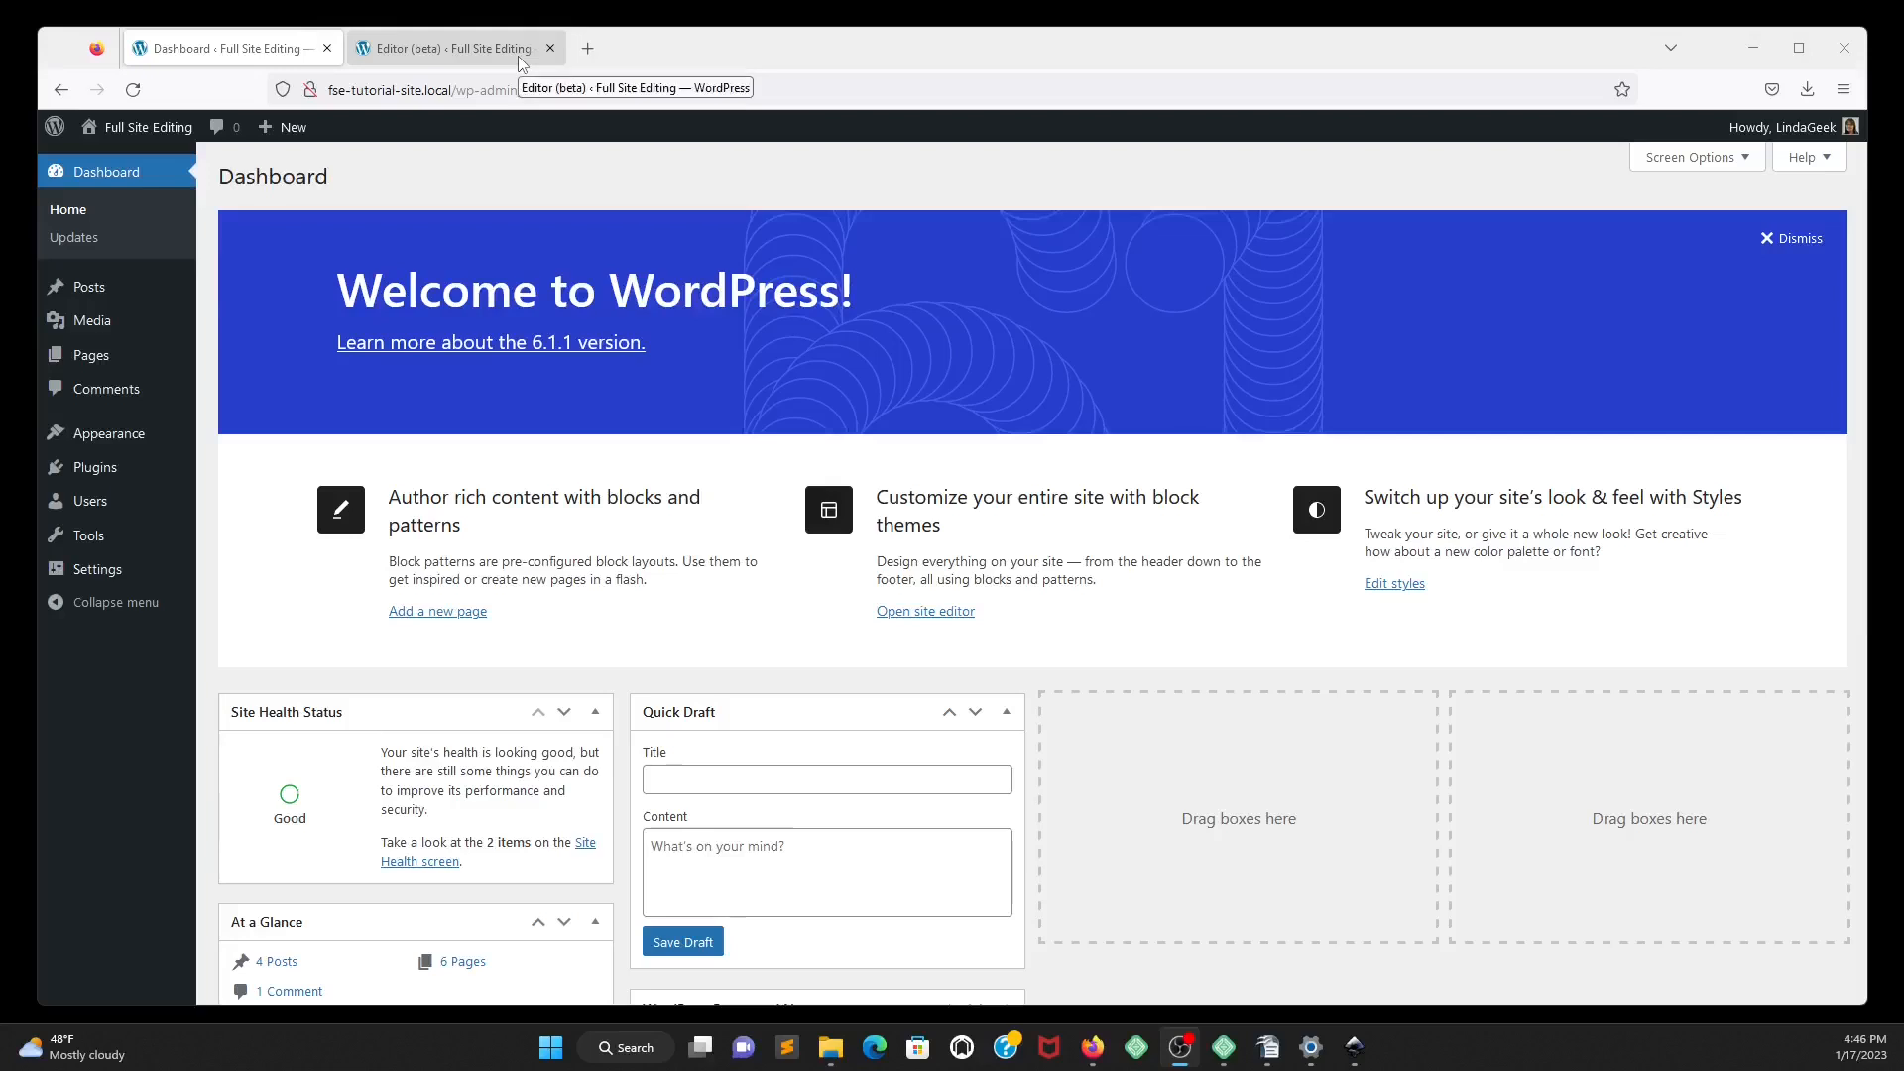
Open the site editor for the full site and select the Header block of the Page template.
mouse_move(162, 448)
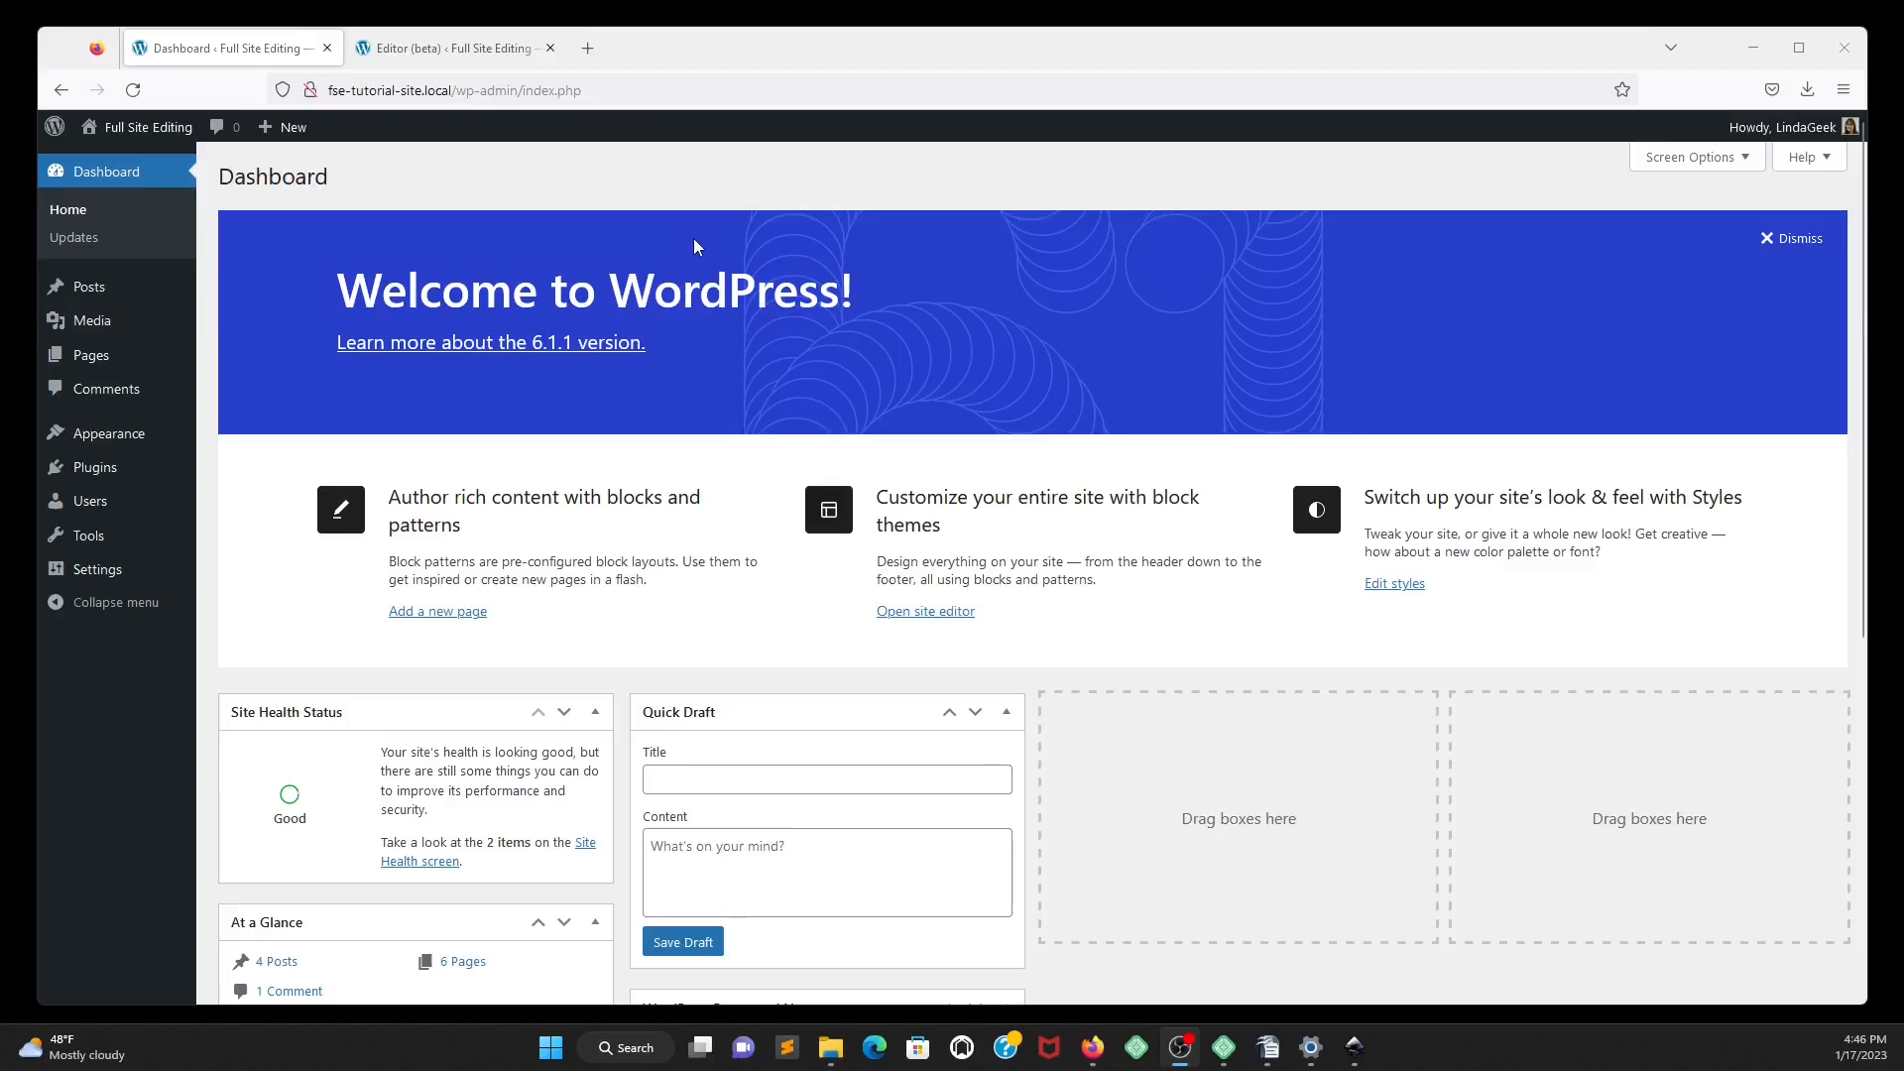
mouse_move(79, 448)
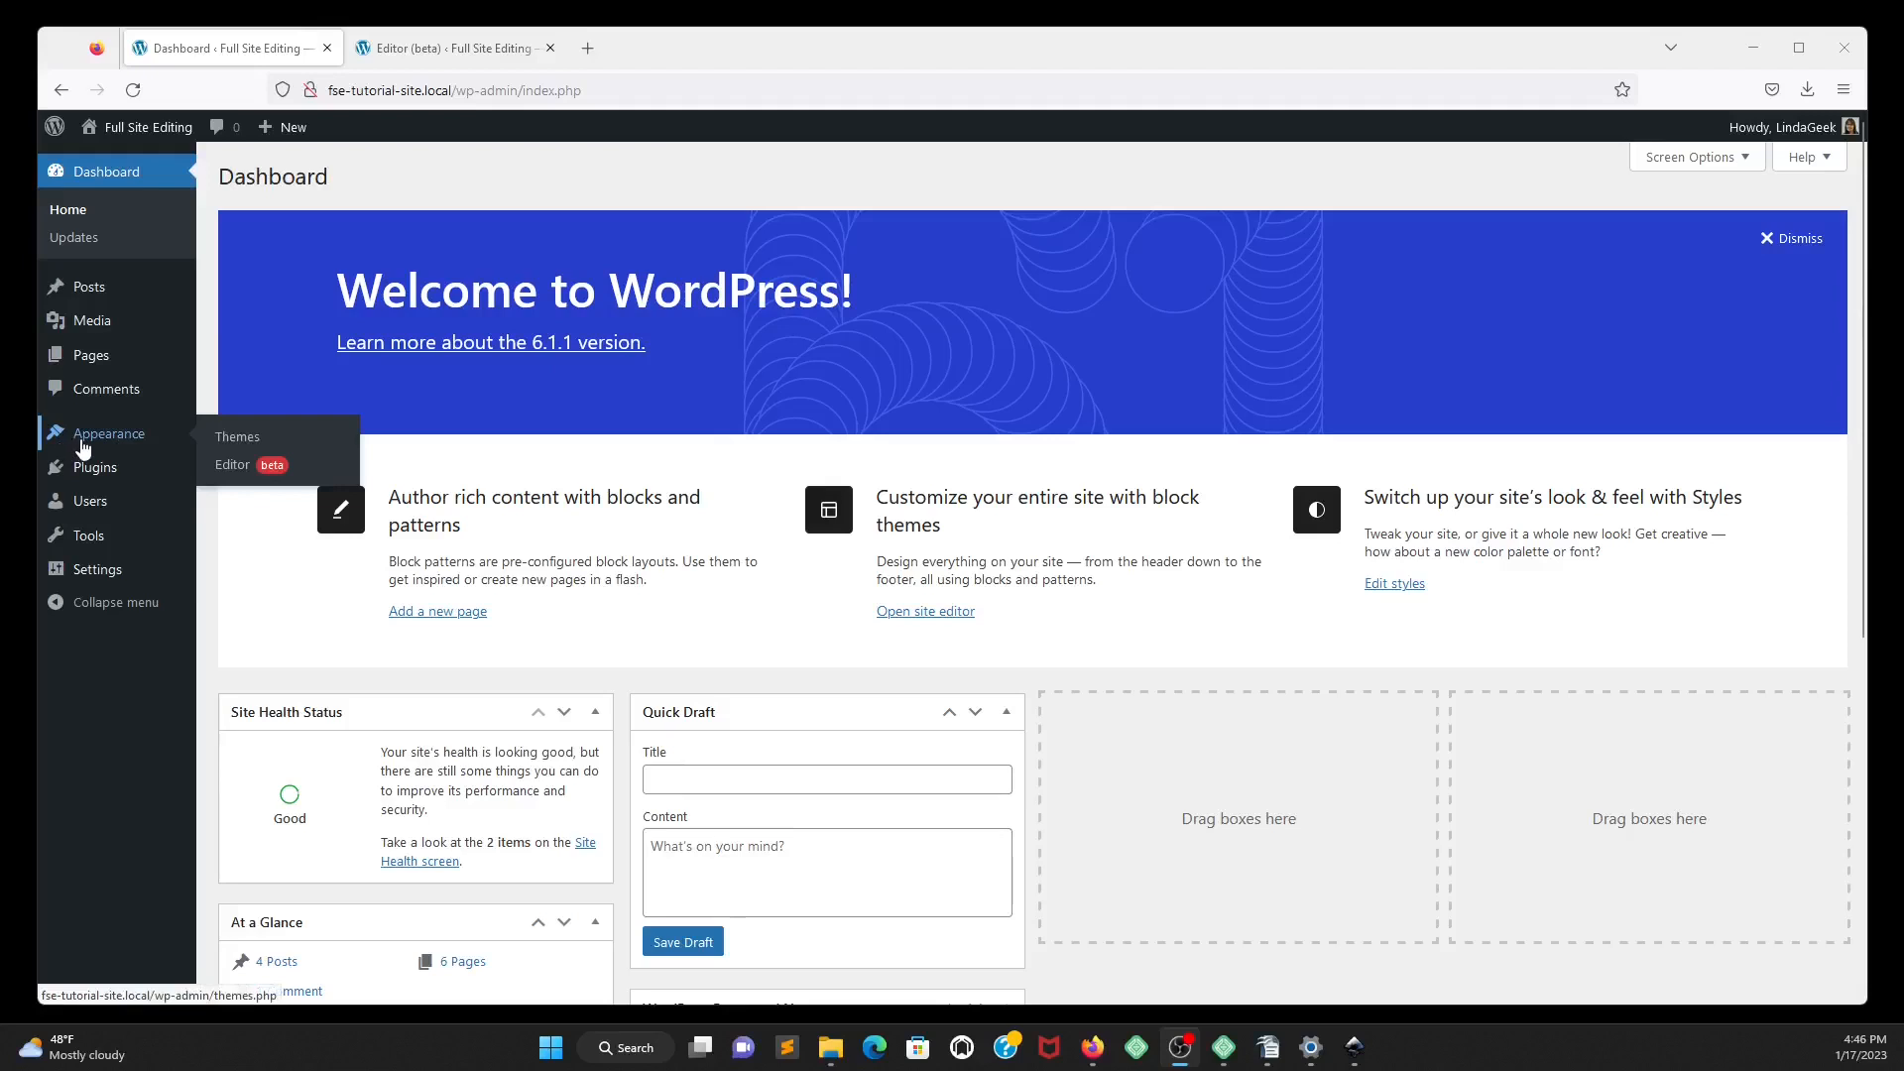
left_click(241, 474)
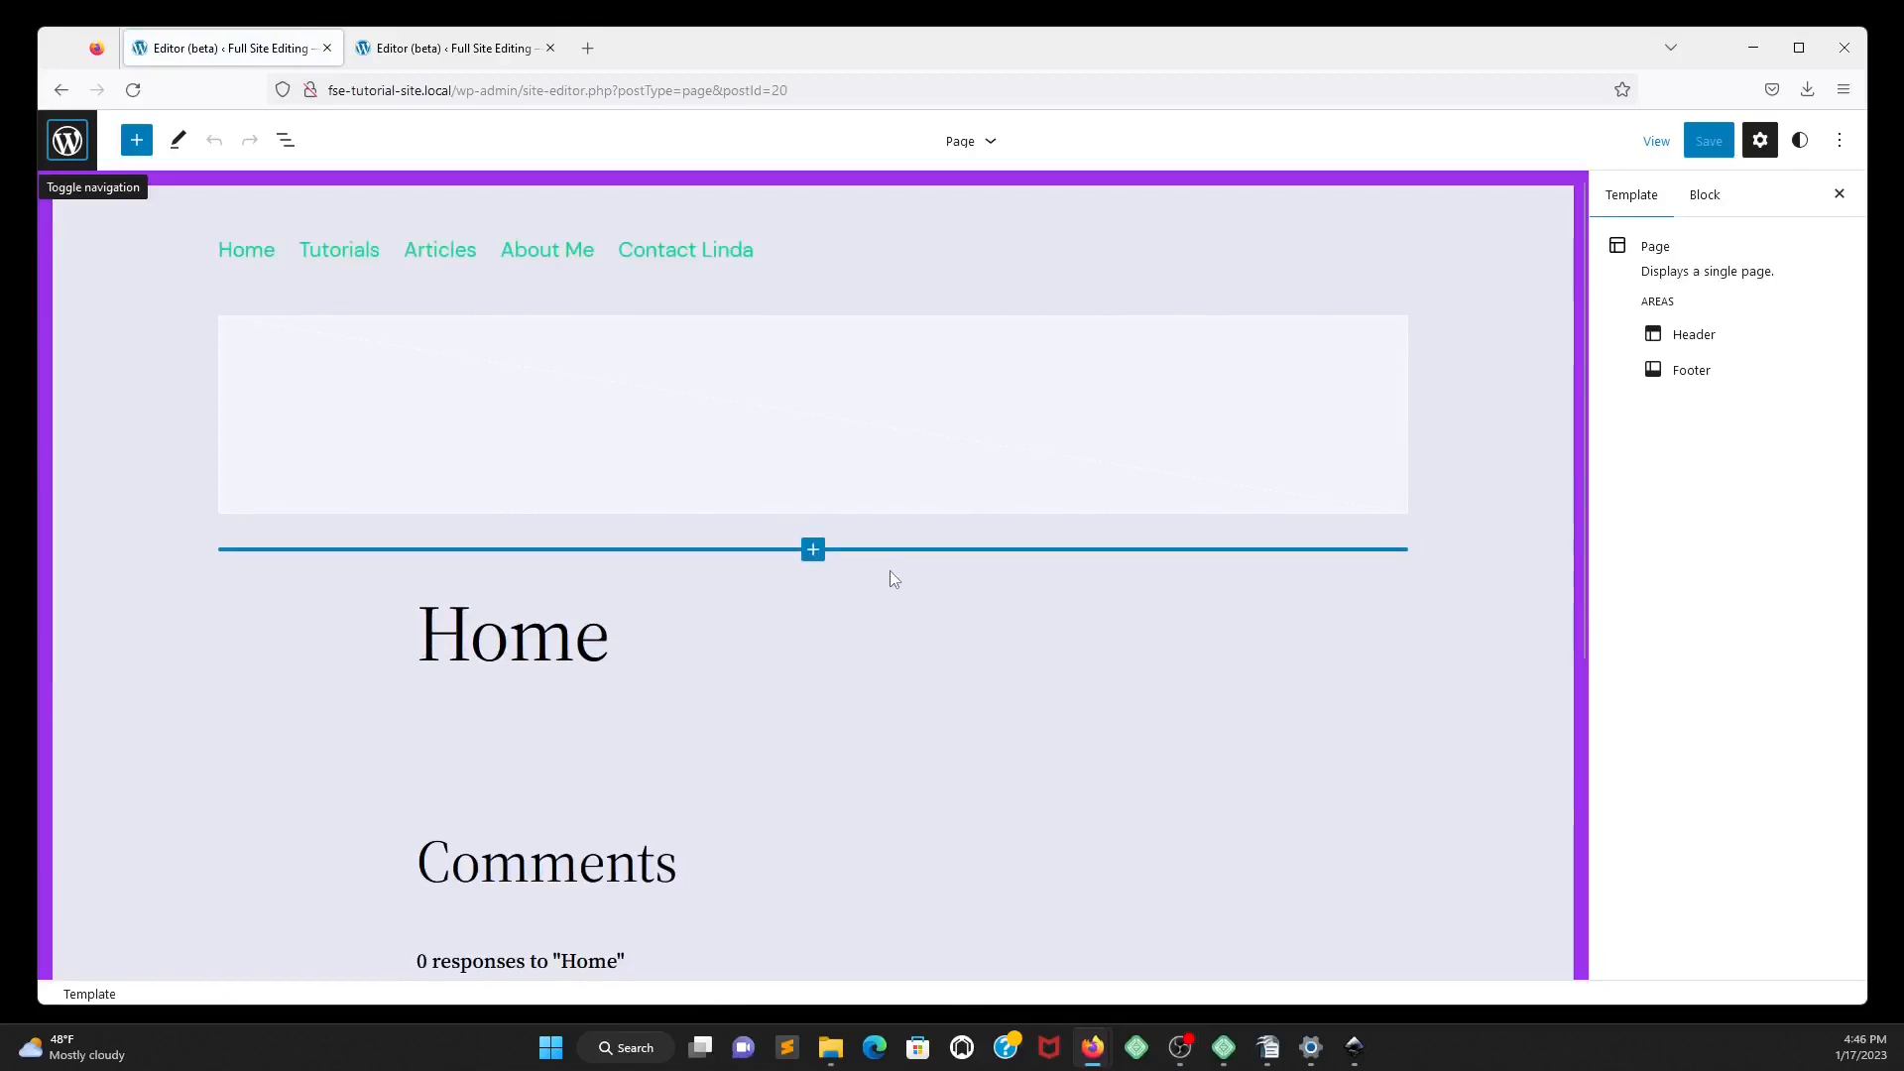
left_click(203, 261)
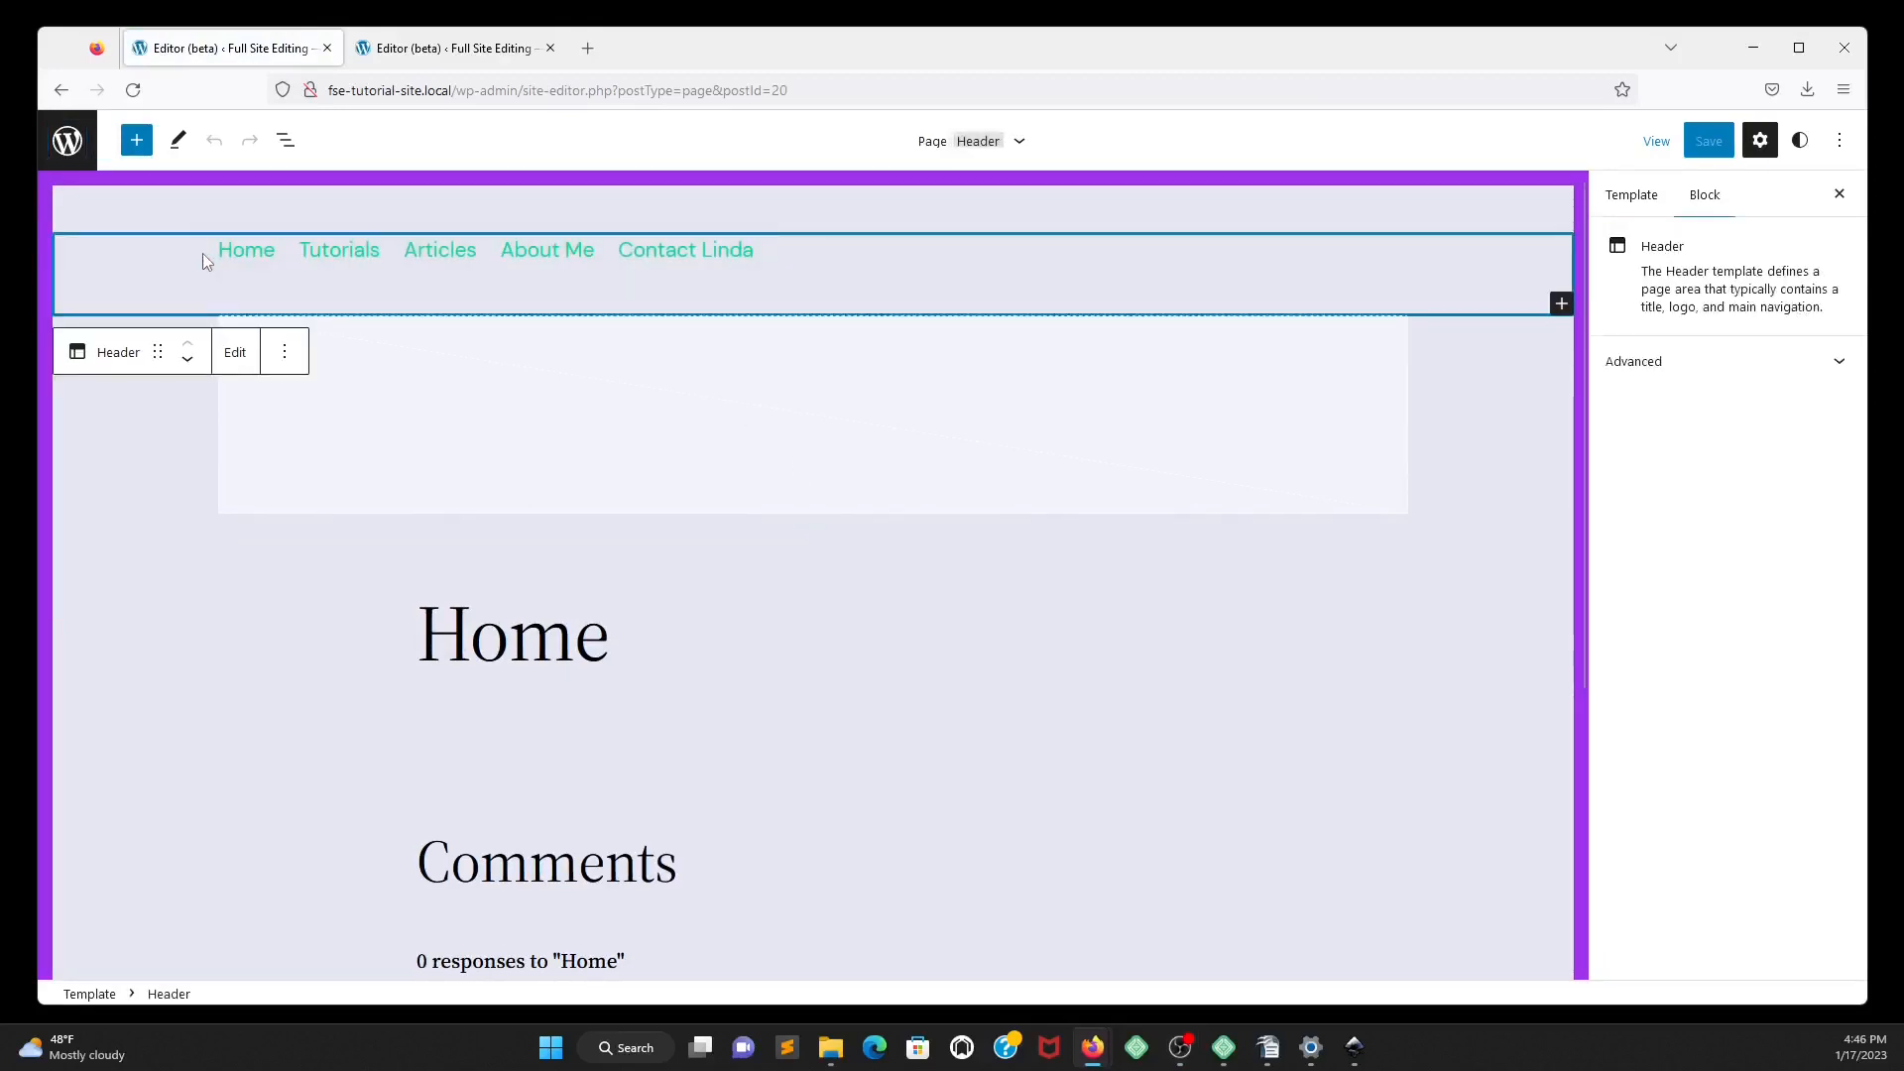
Search the block library for "sit" and insert a Site Logo block beneath the header.
left_click(137, 147)
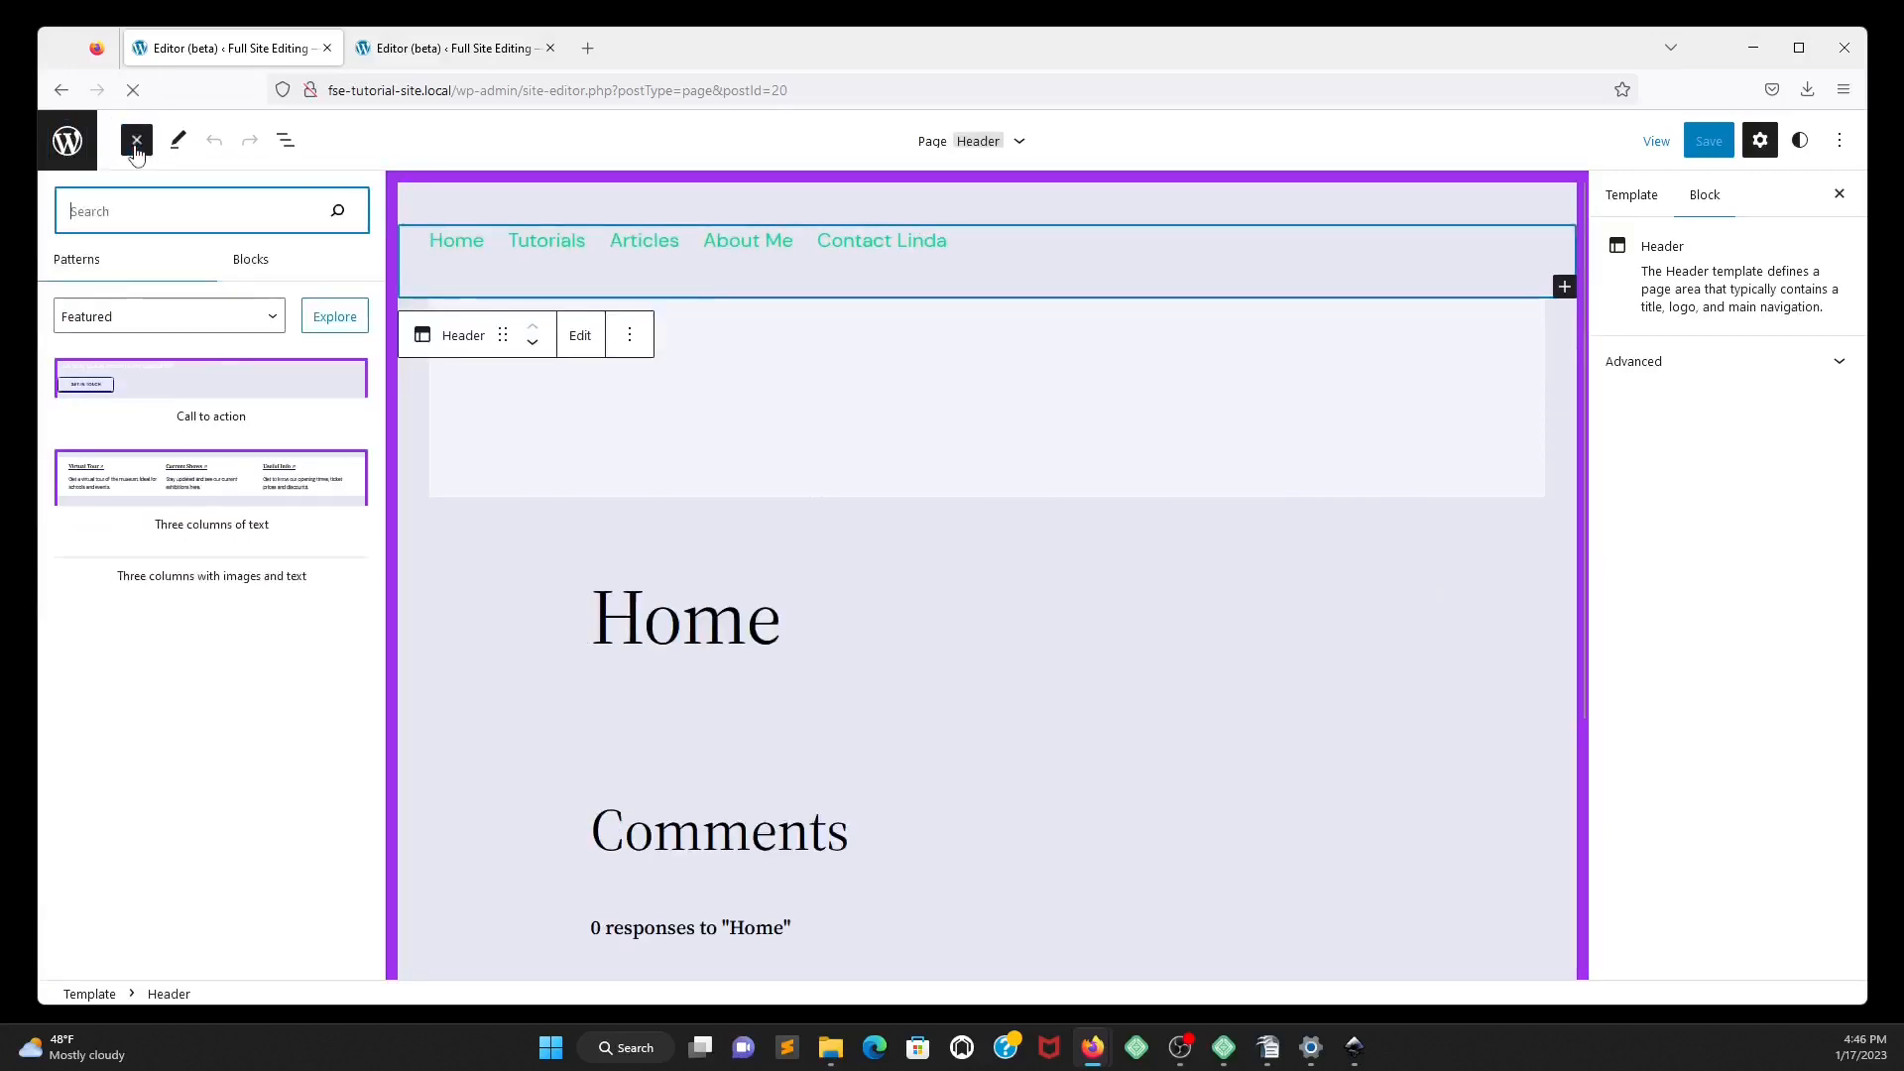
left_click(251, 266)
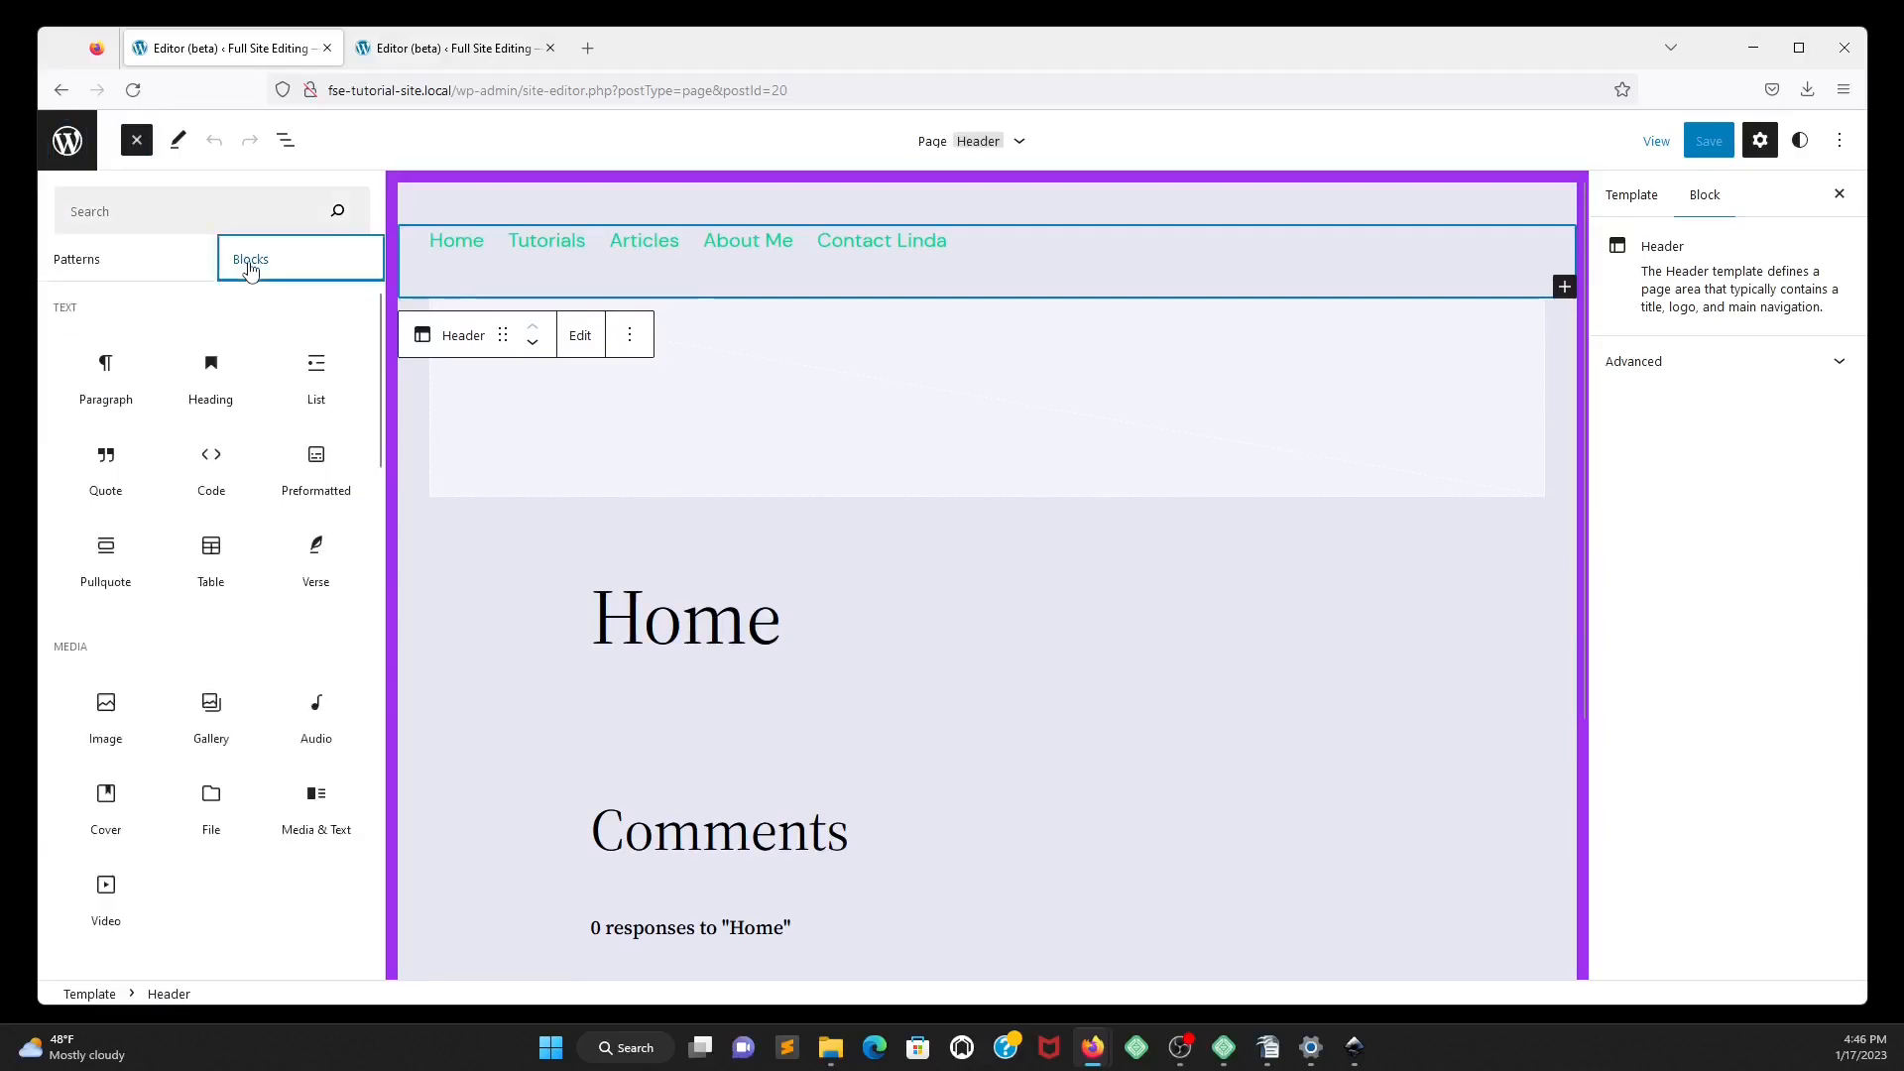
left_click(128, 212)
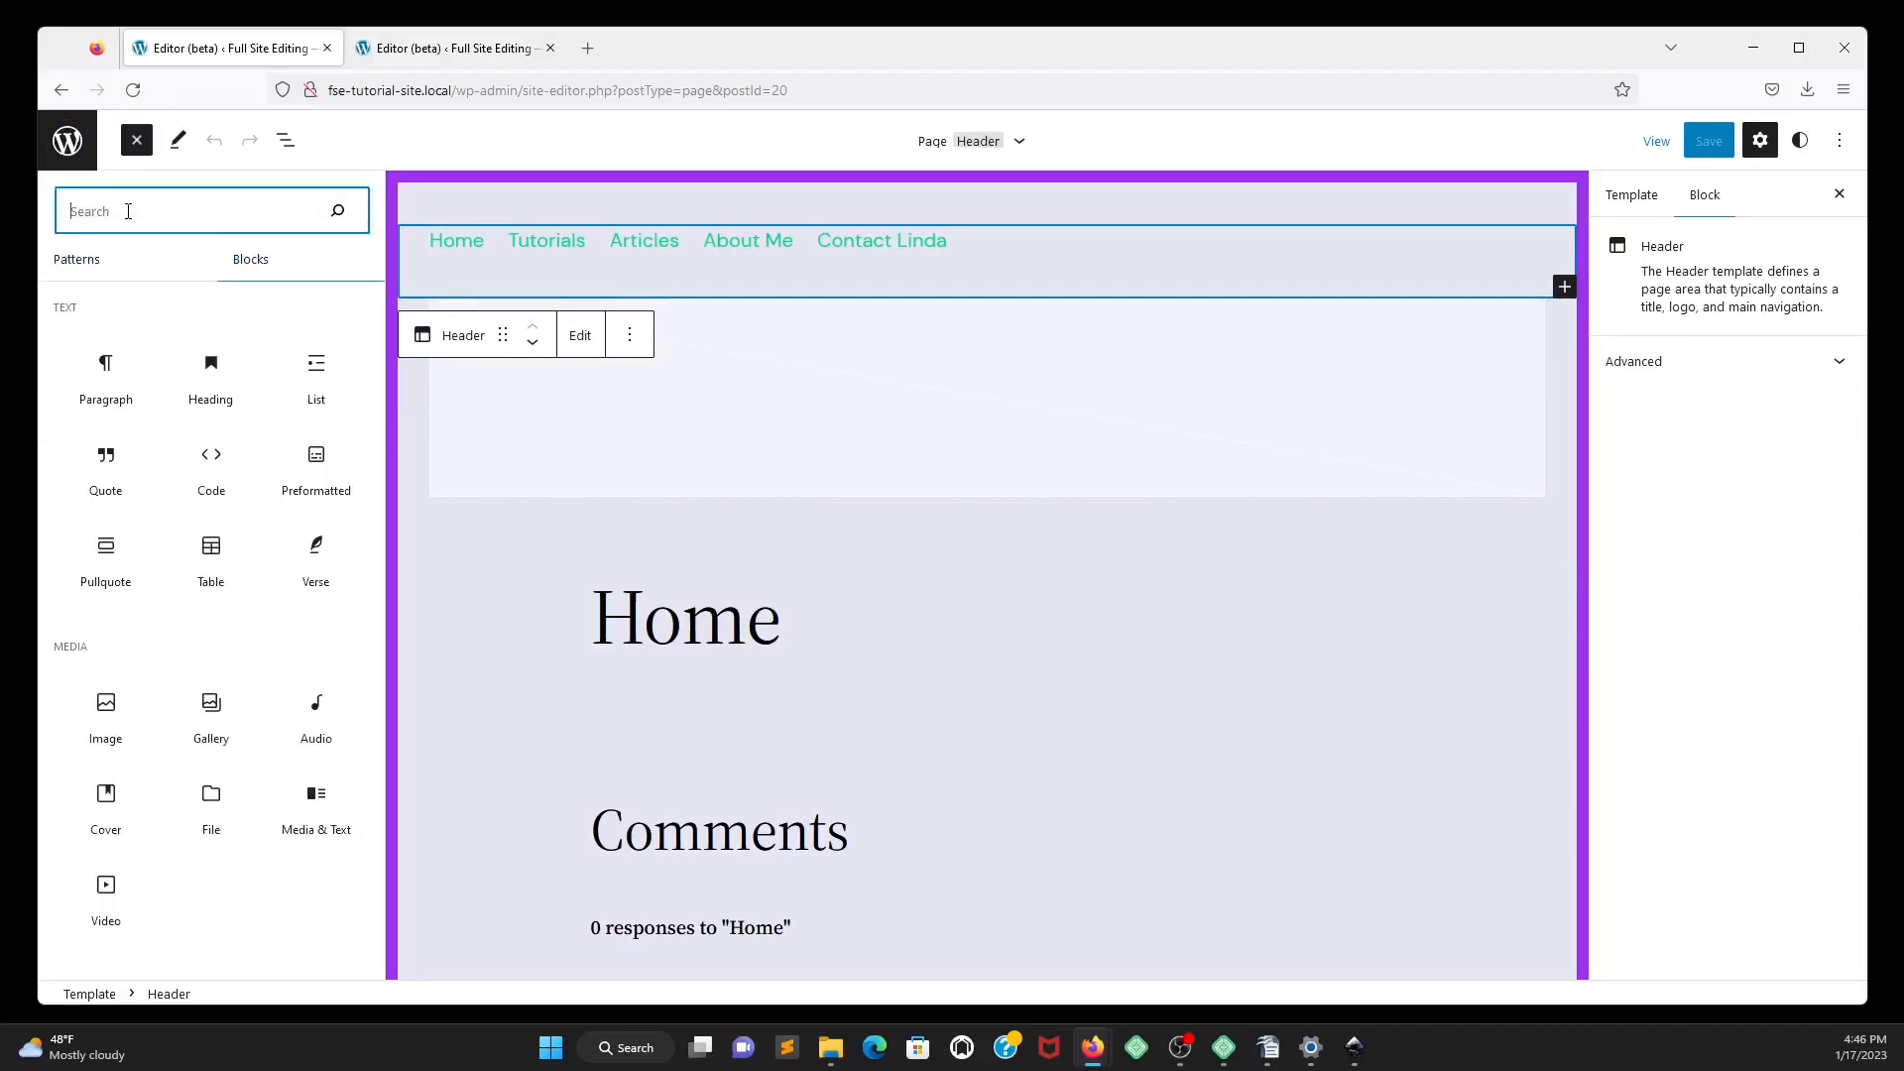
type("sit")
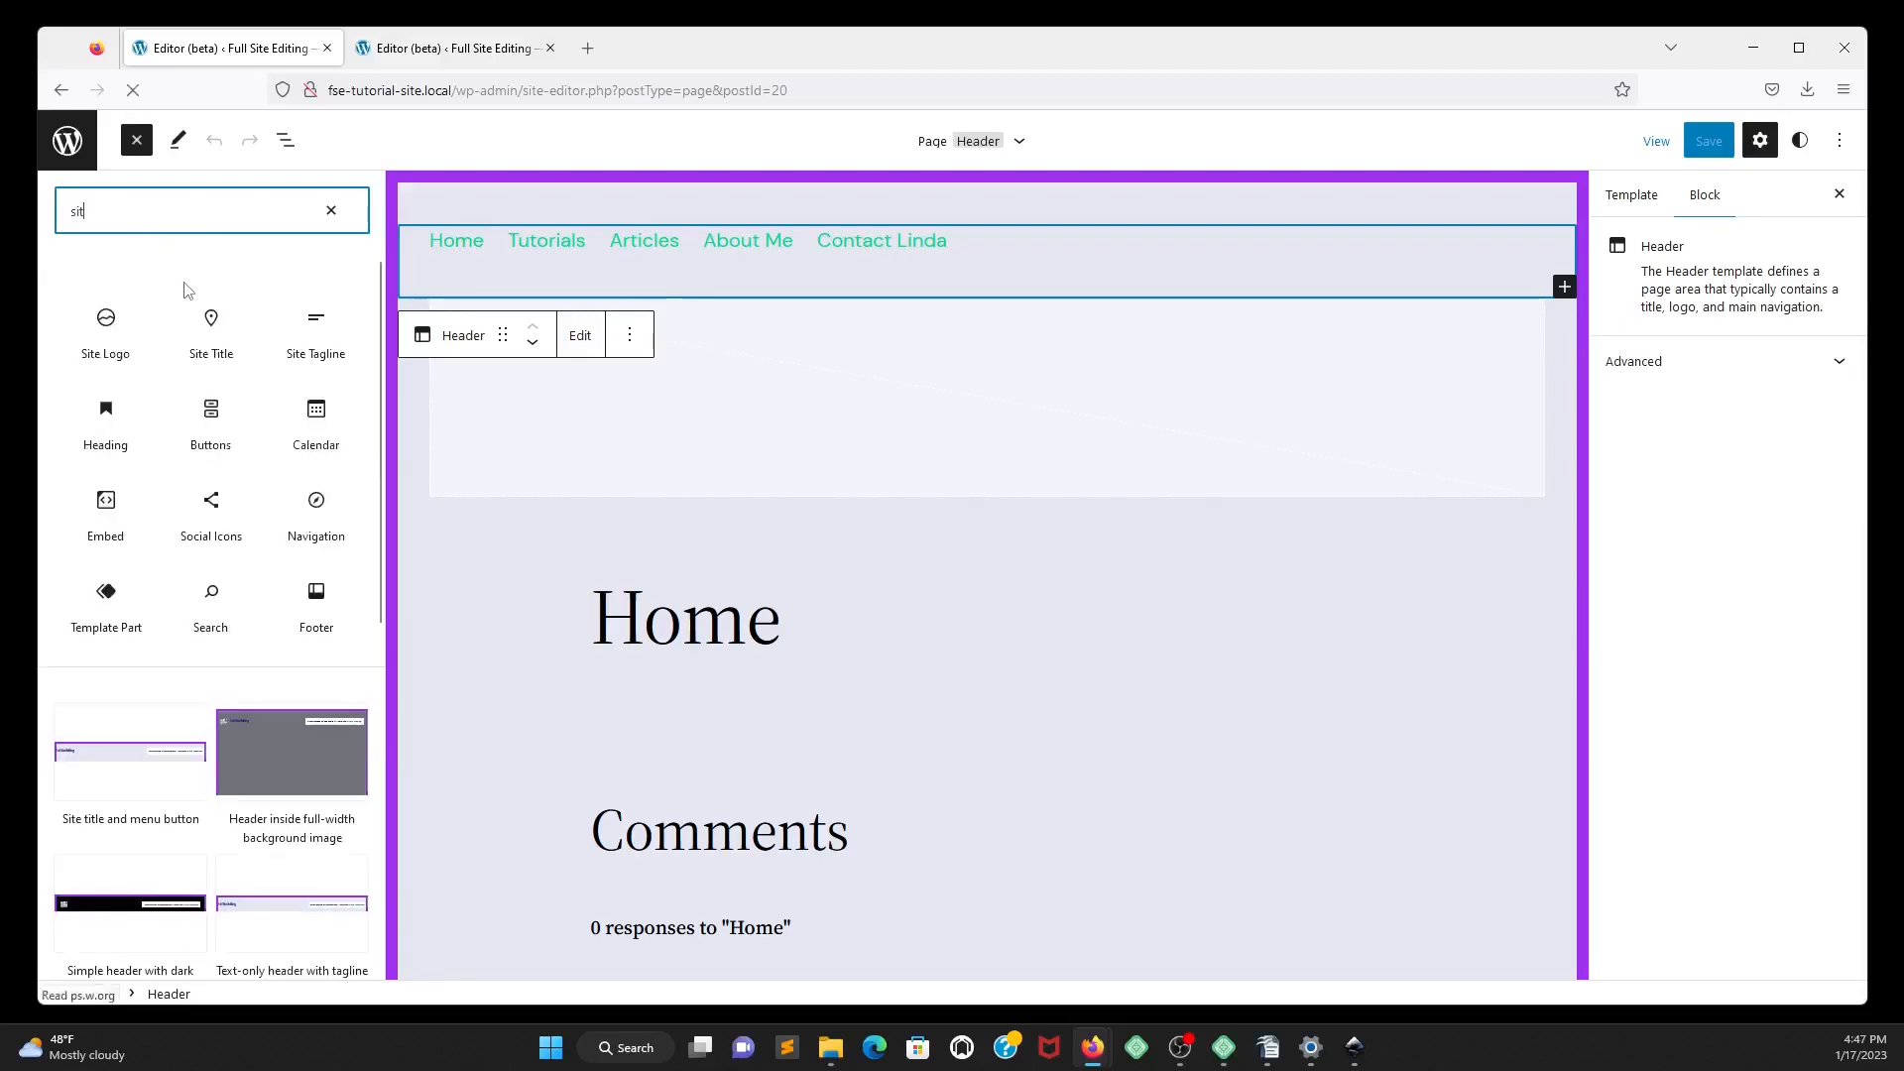
mouse_move(99, 327)
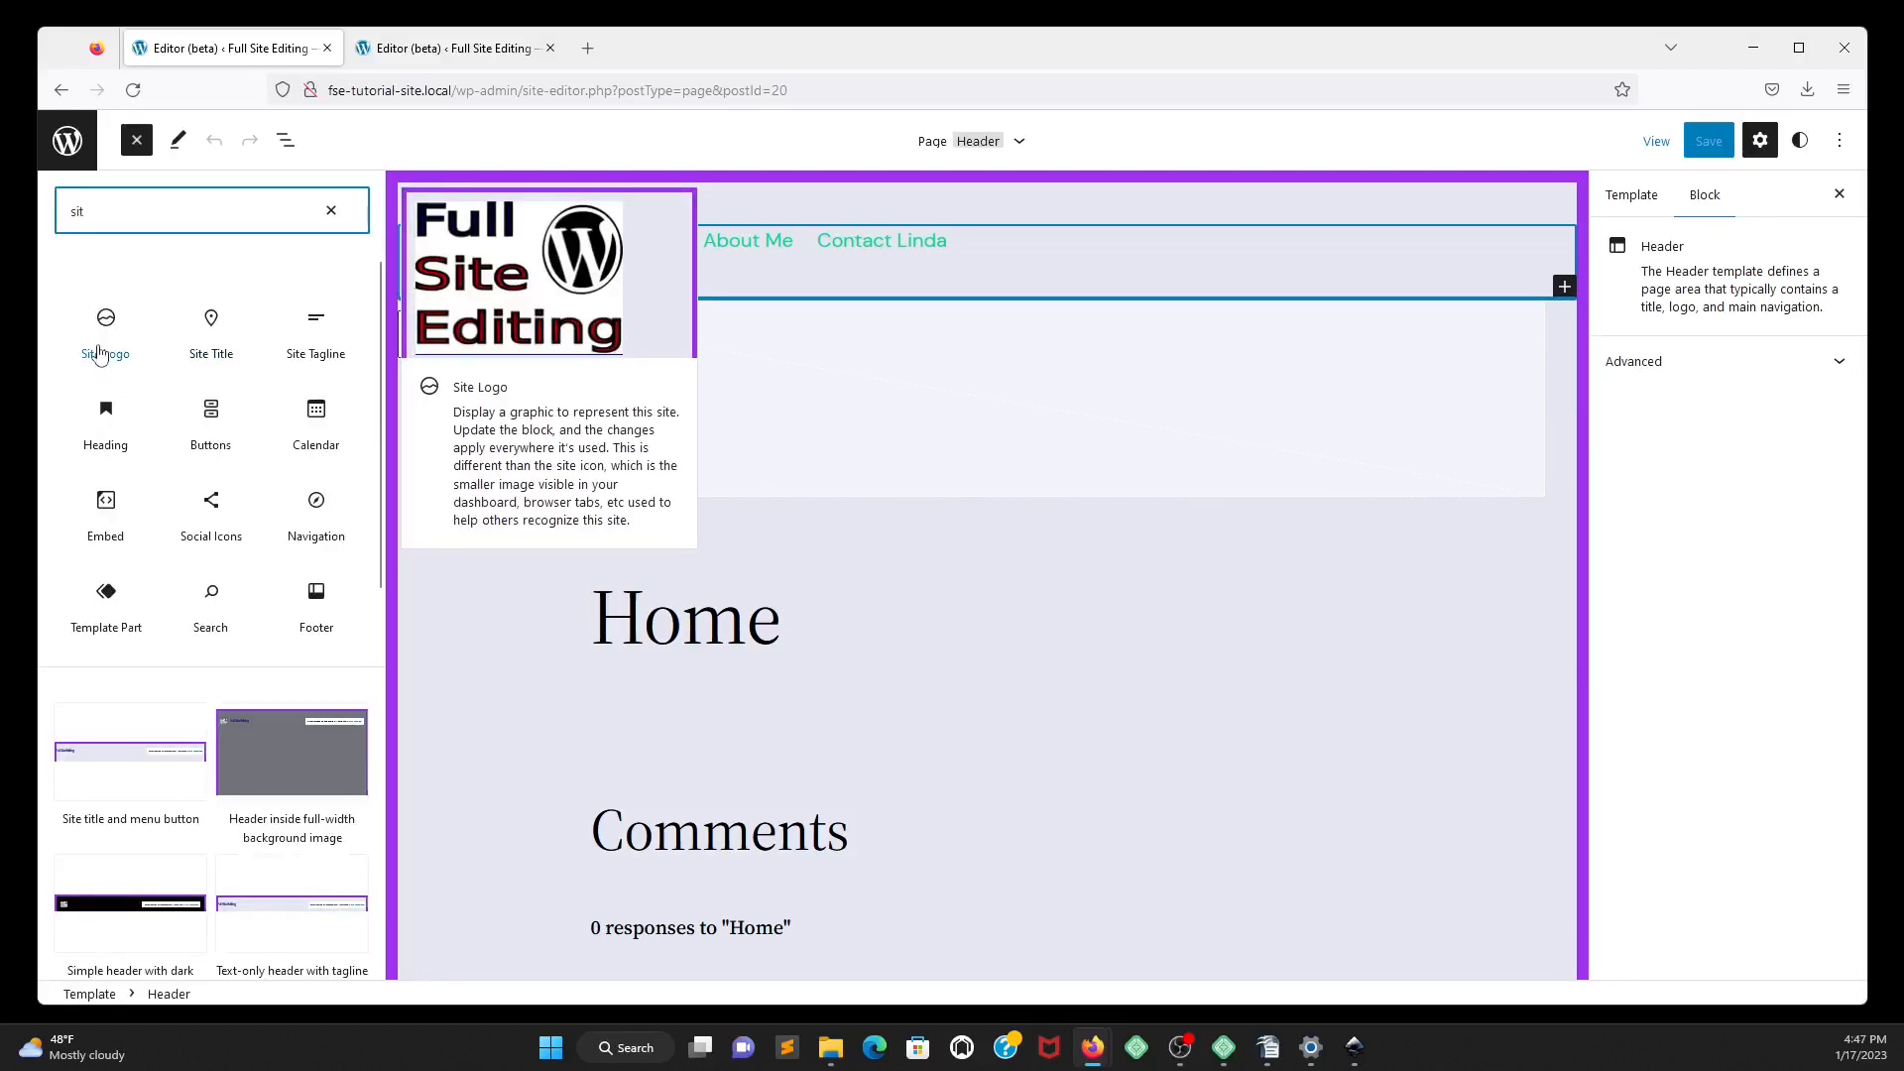
left_click(99, 357)
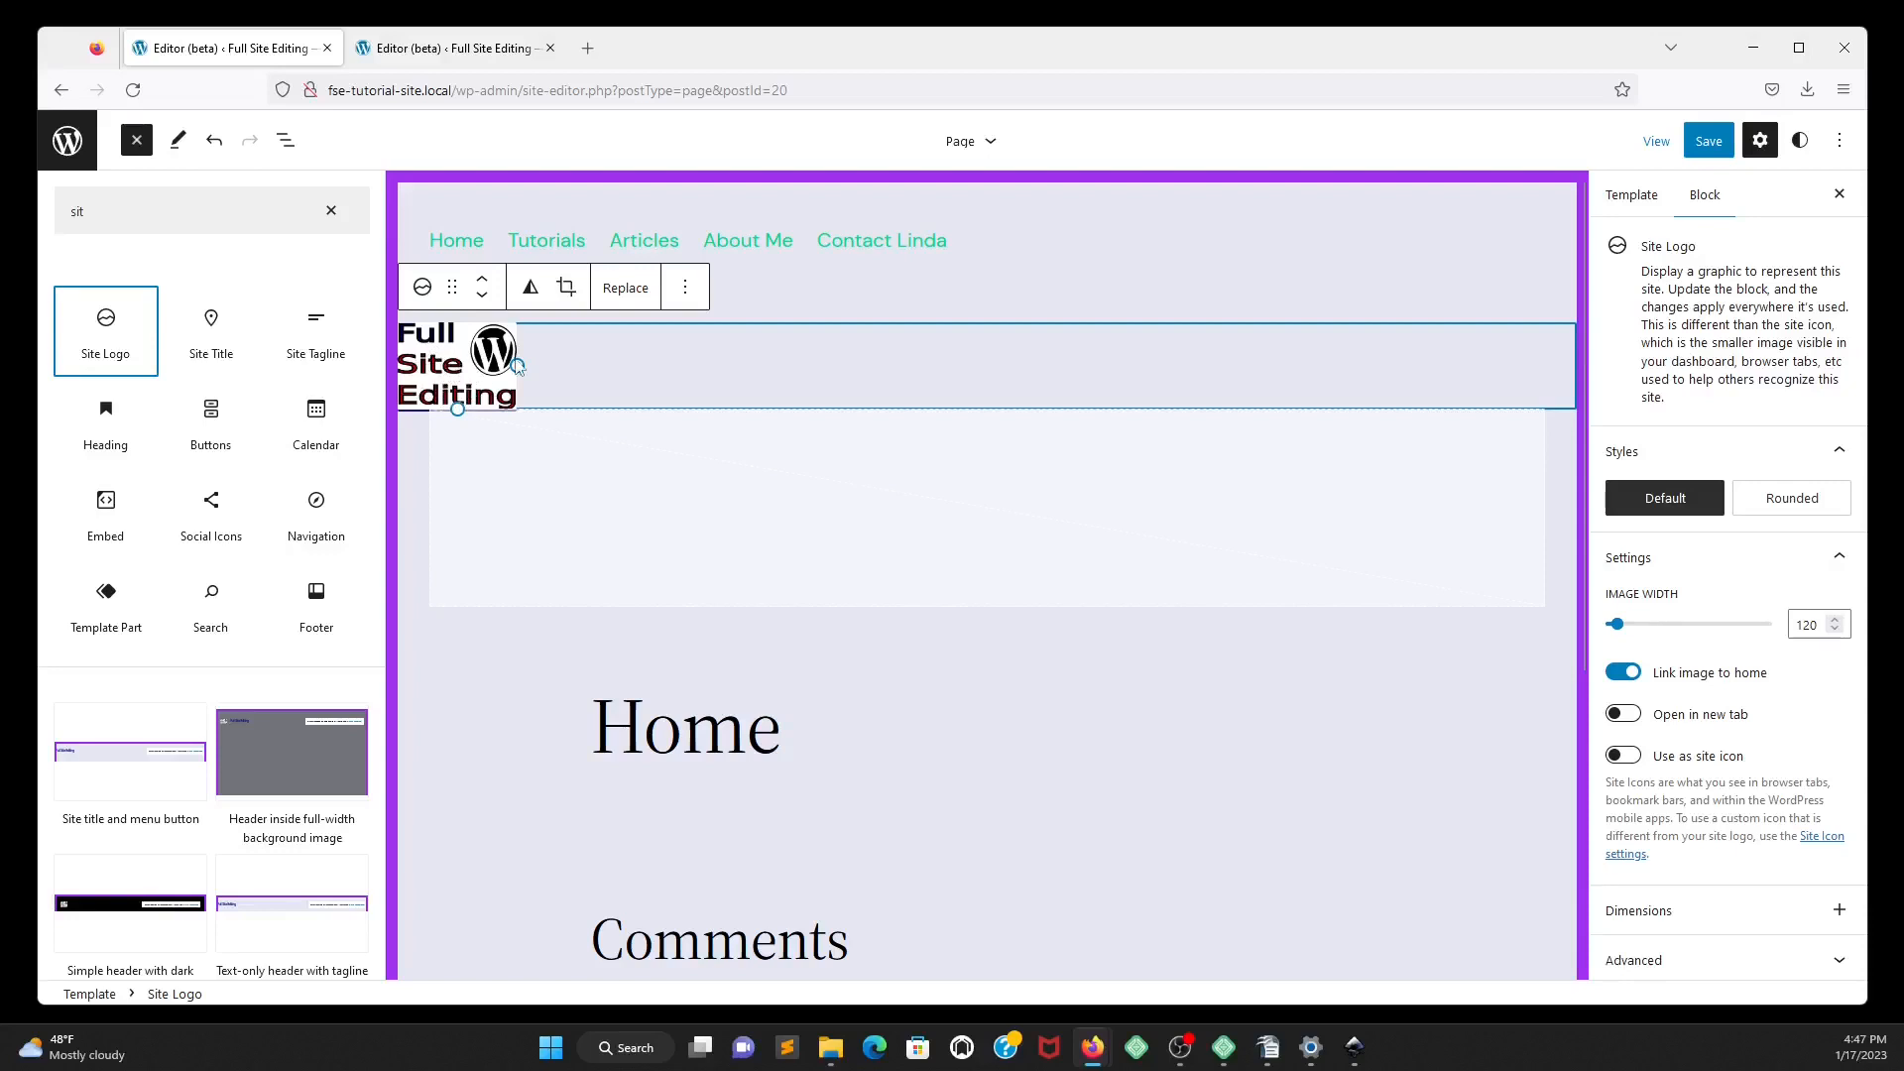
Replace the logo image with FSE-logo.png from the media library and enlarge it to an image width of about 164.
left_click(622, 288)
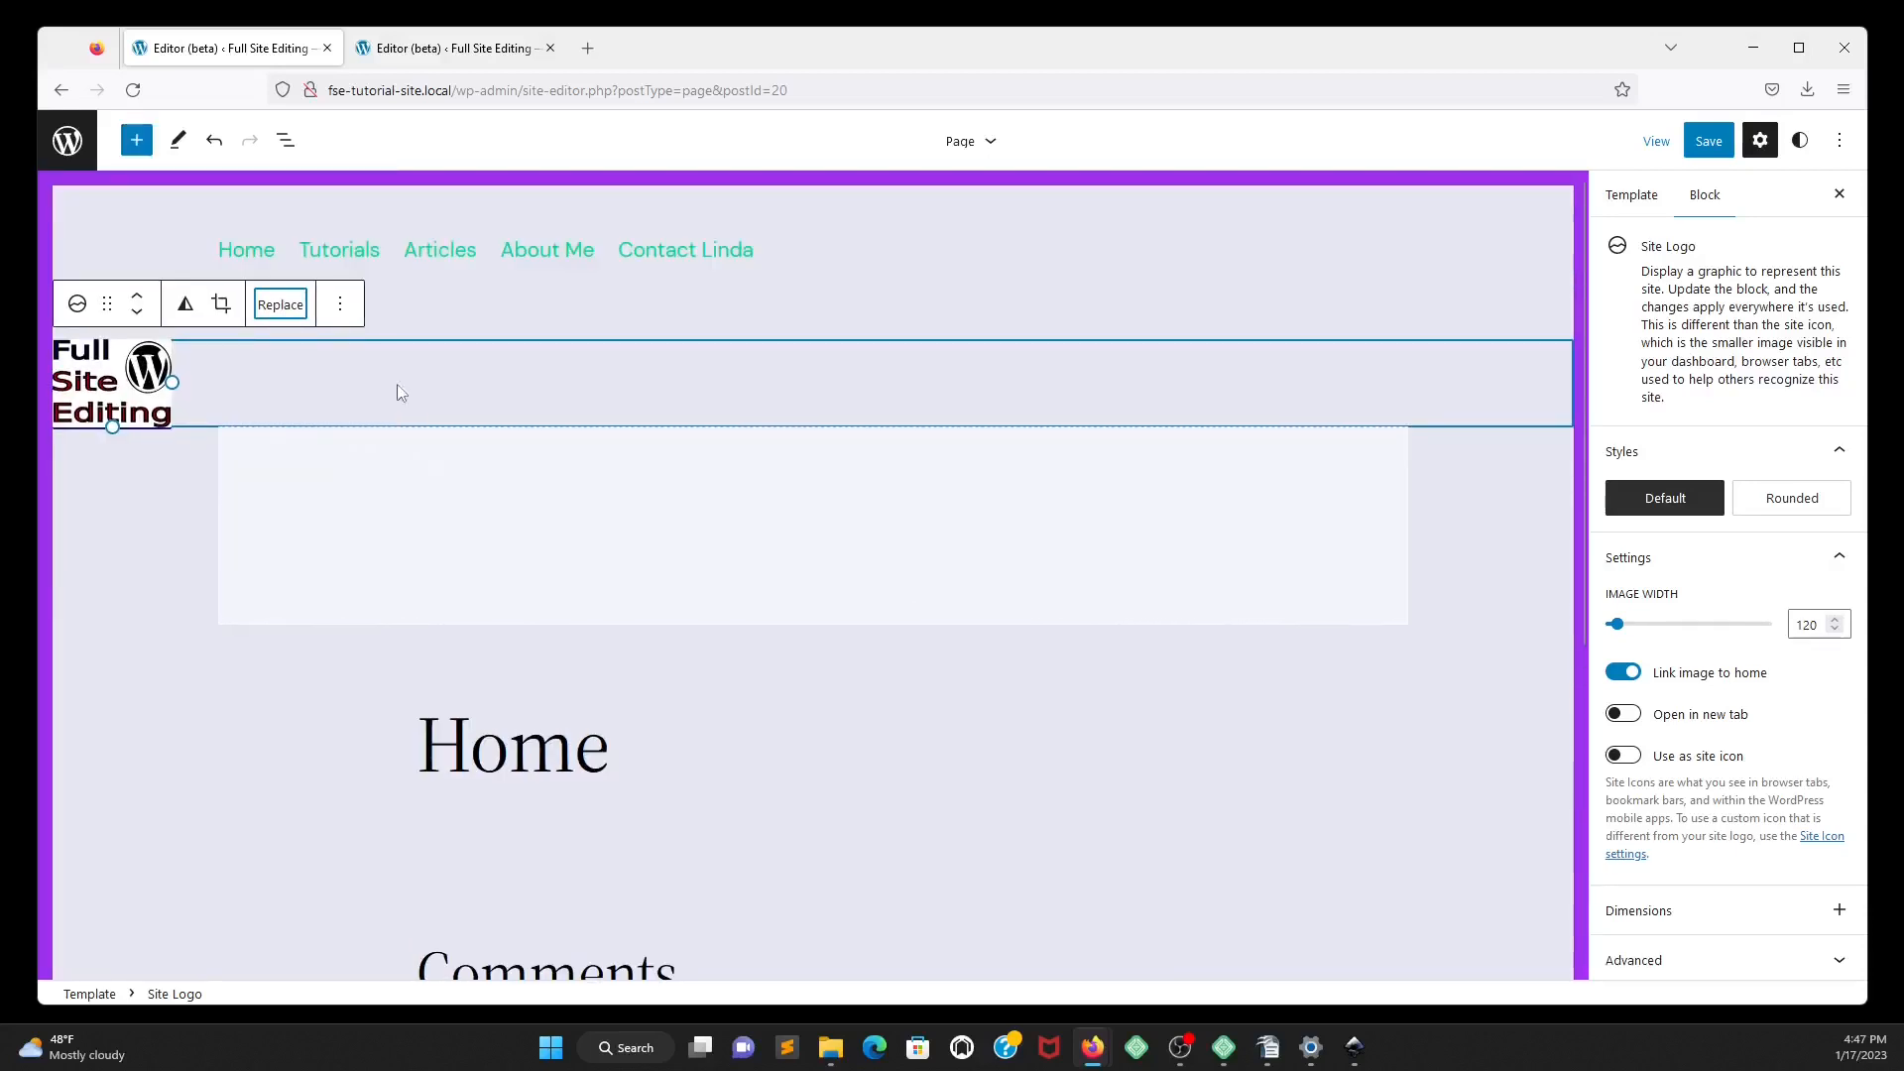
left_click(281, 307)
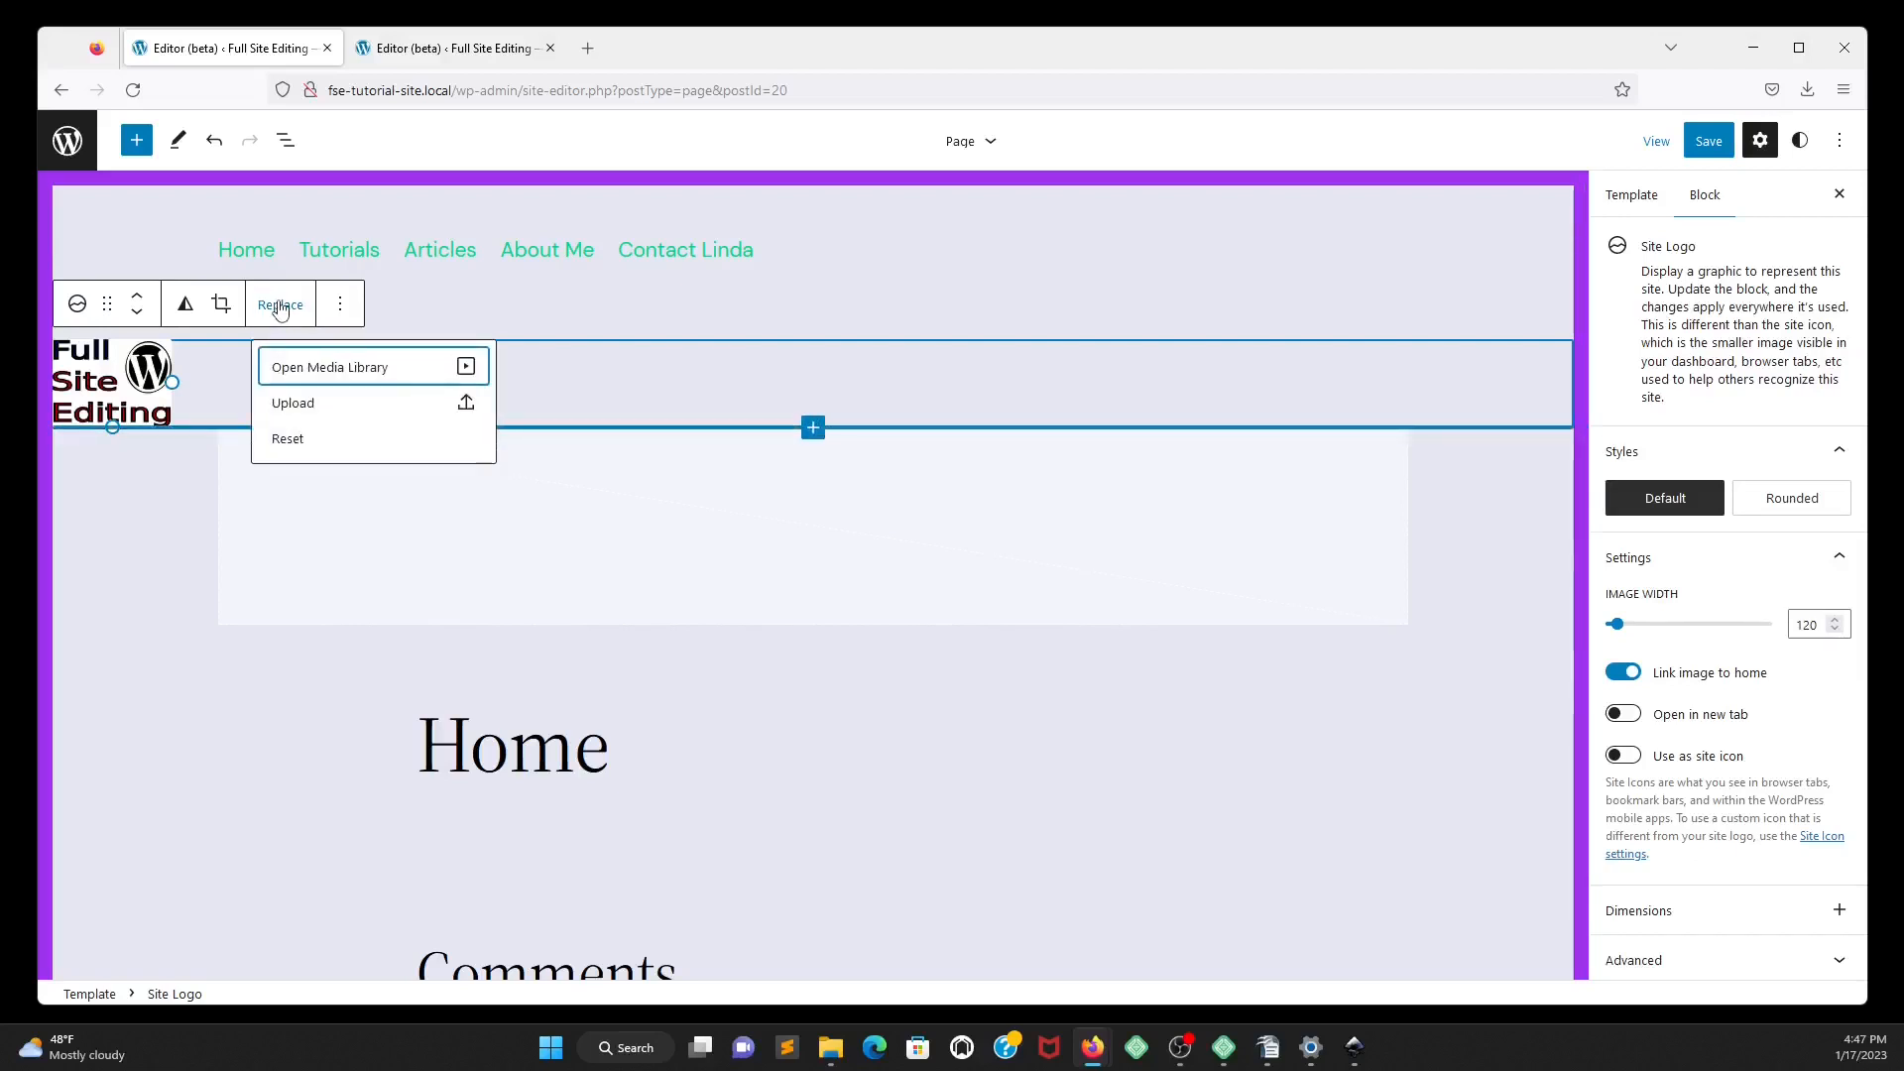
left_click(335, 375)
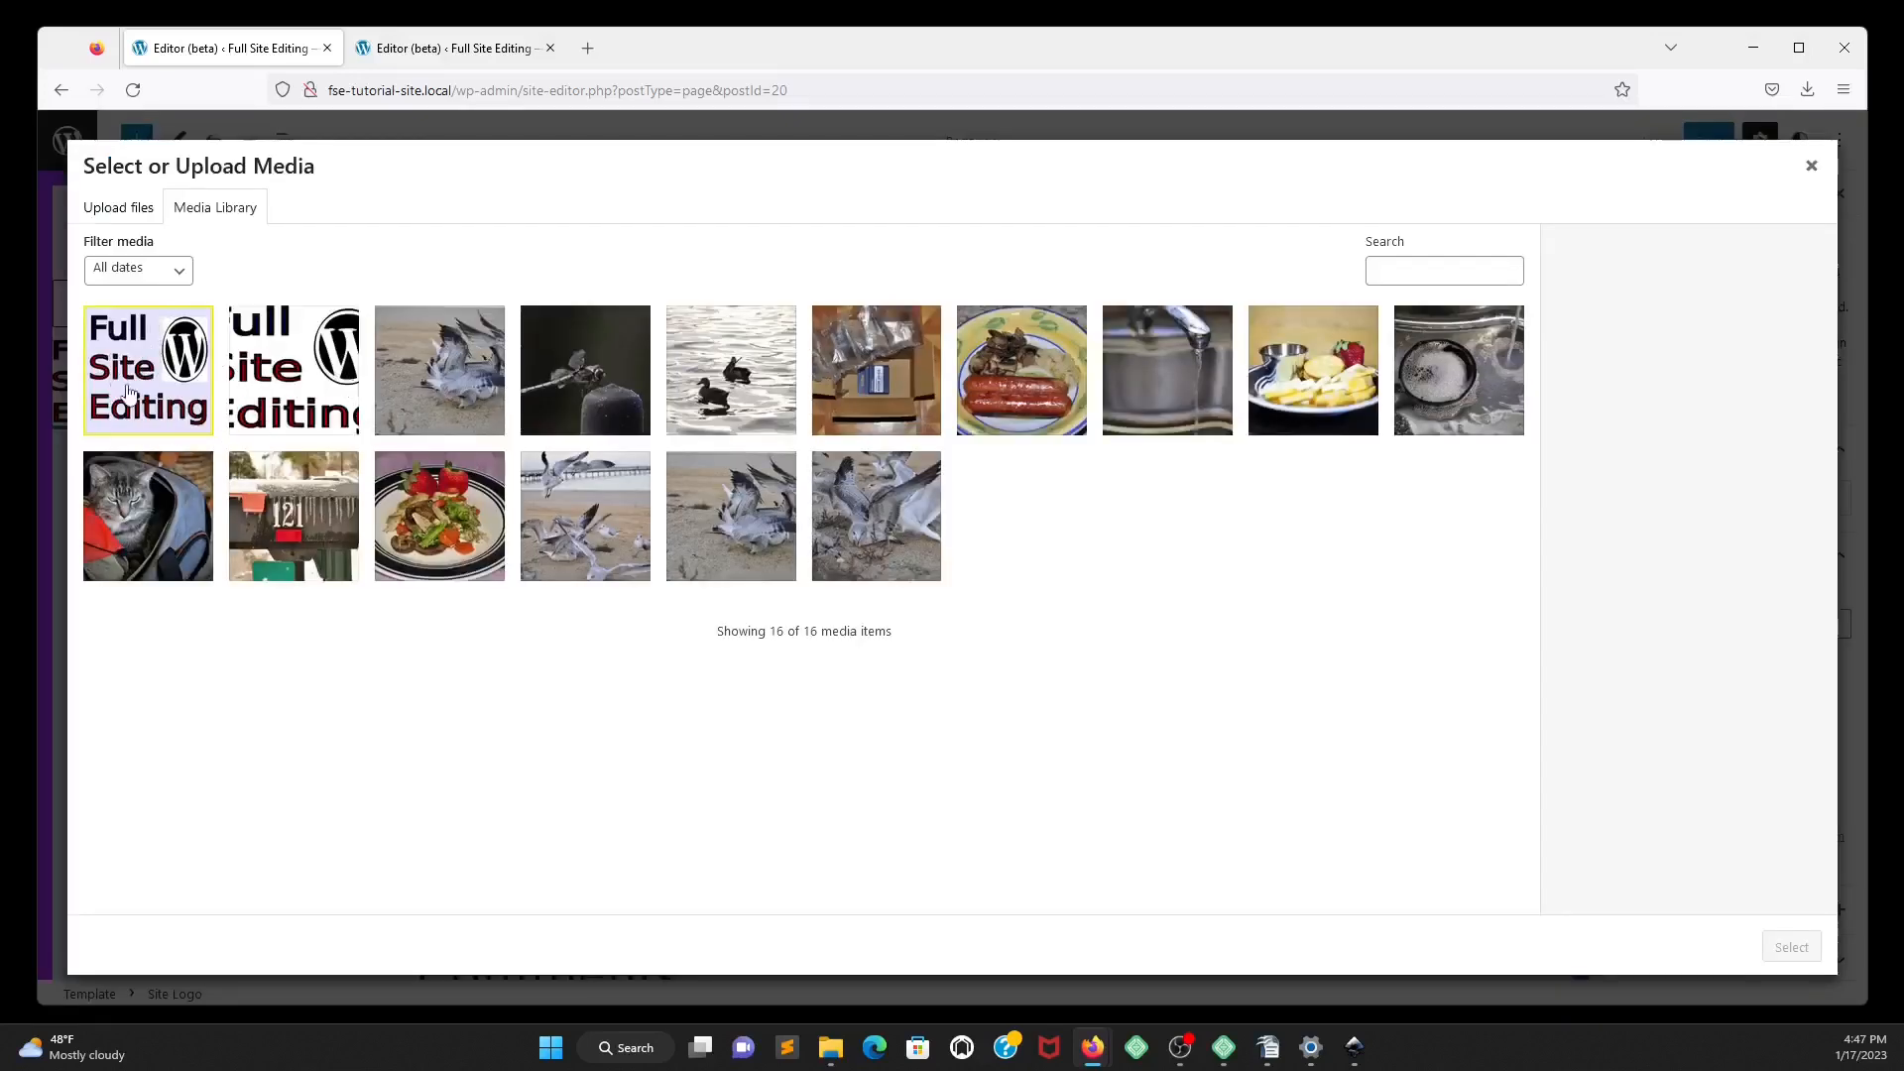
left_click(310, 382)
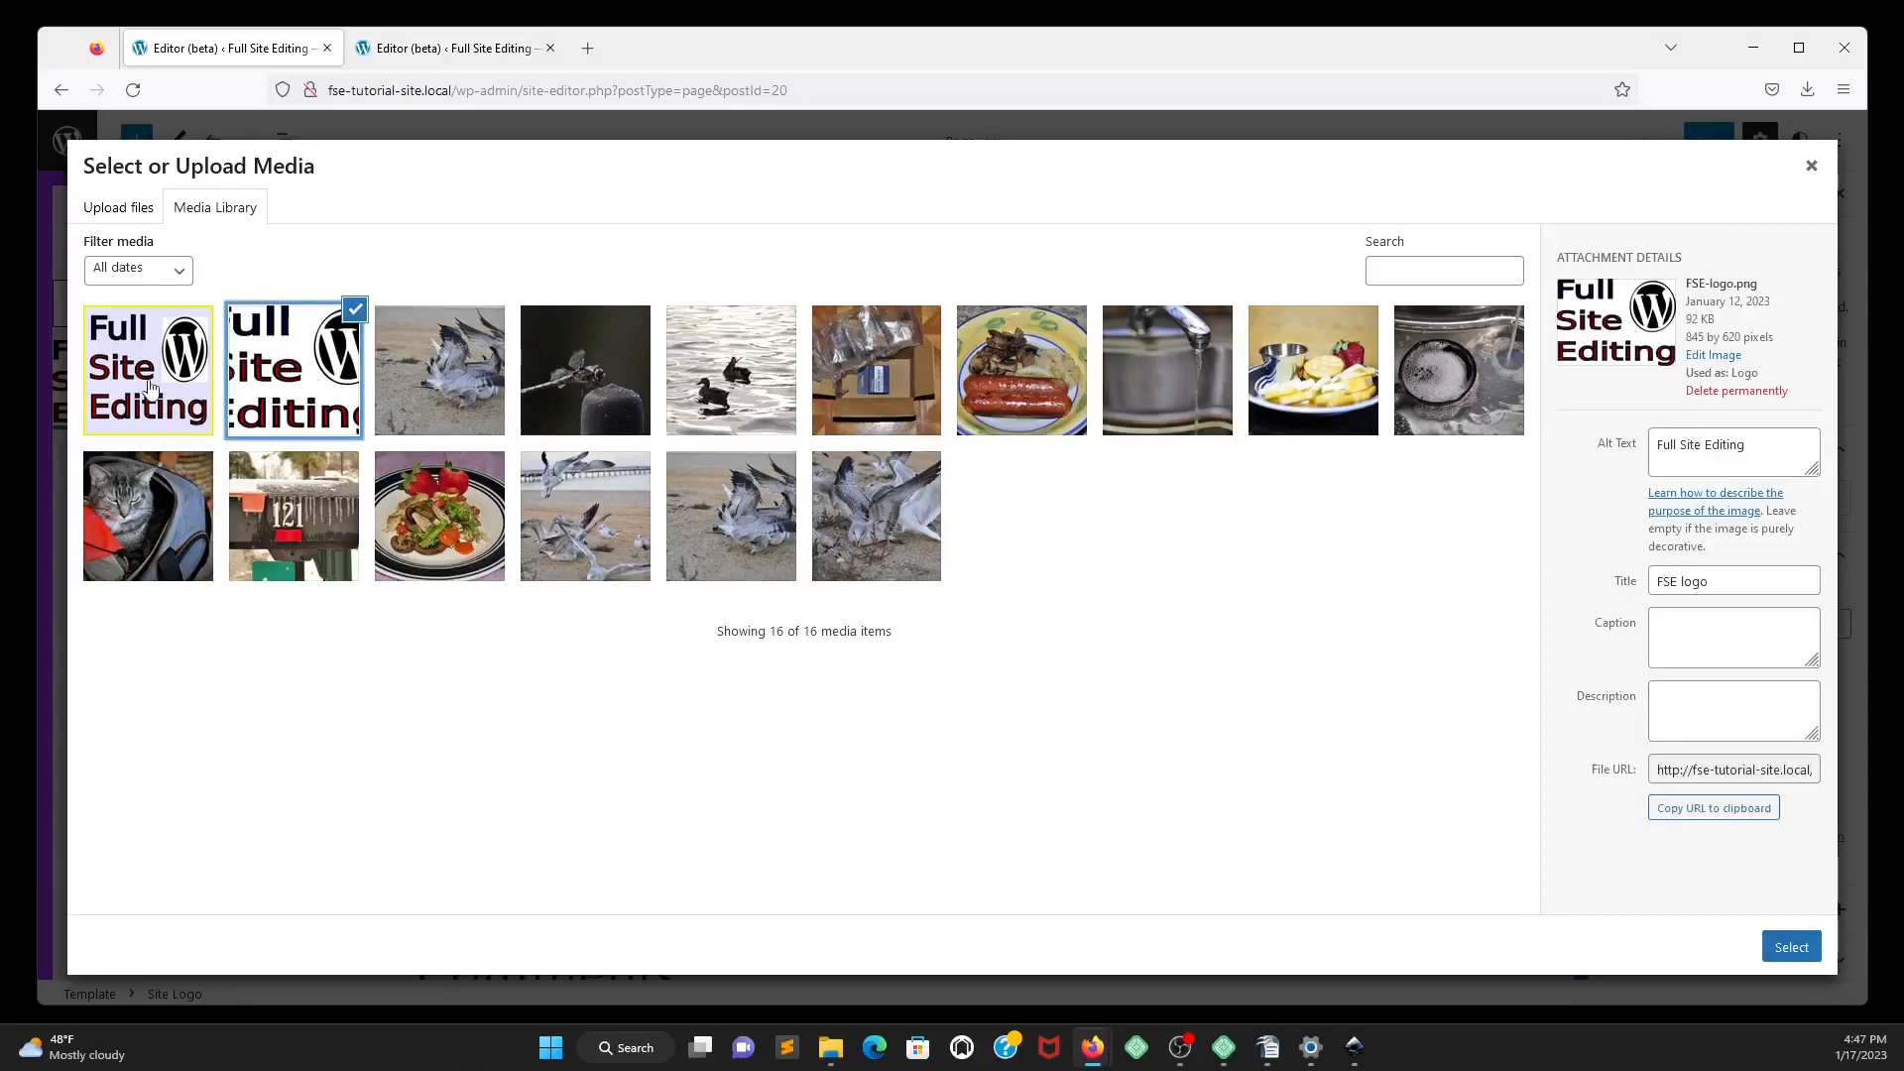
left_click(1794, 952)
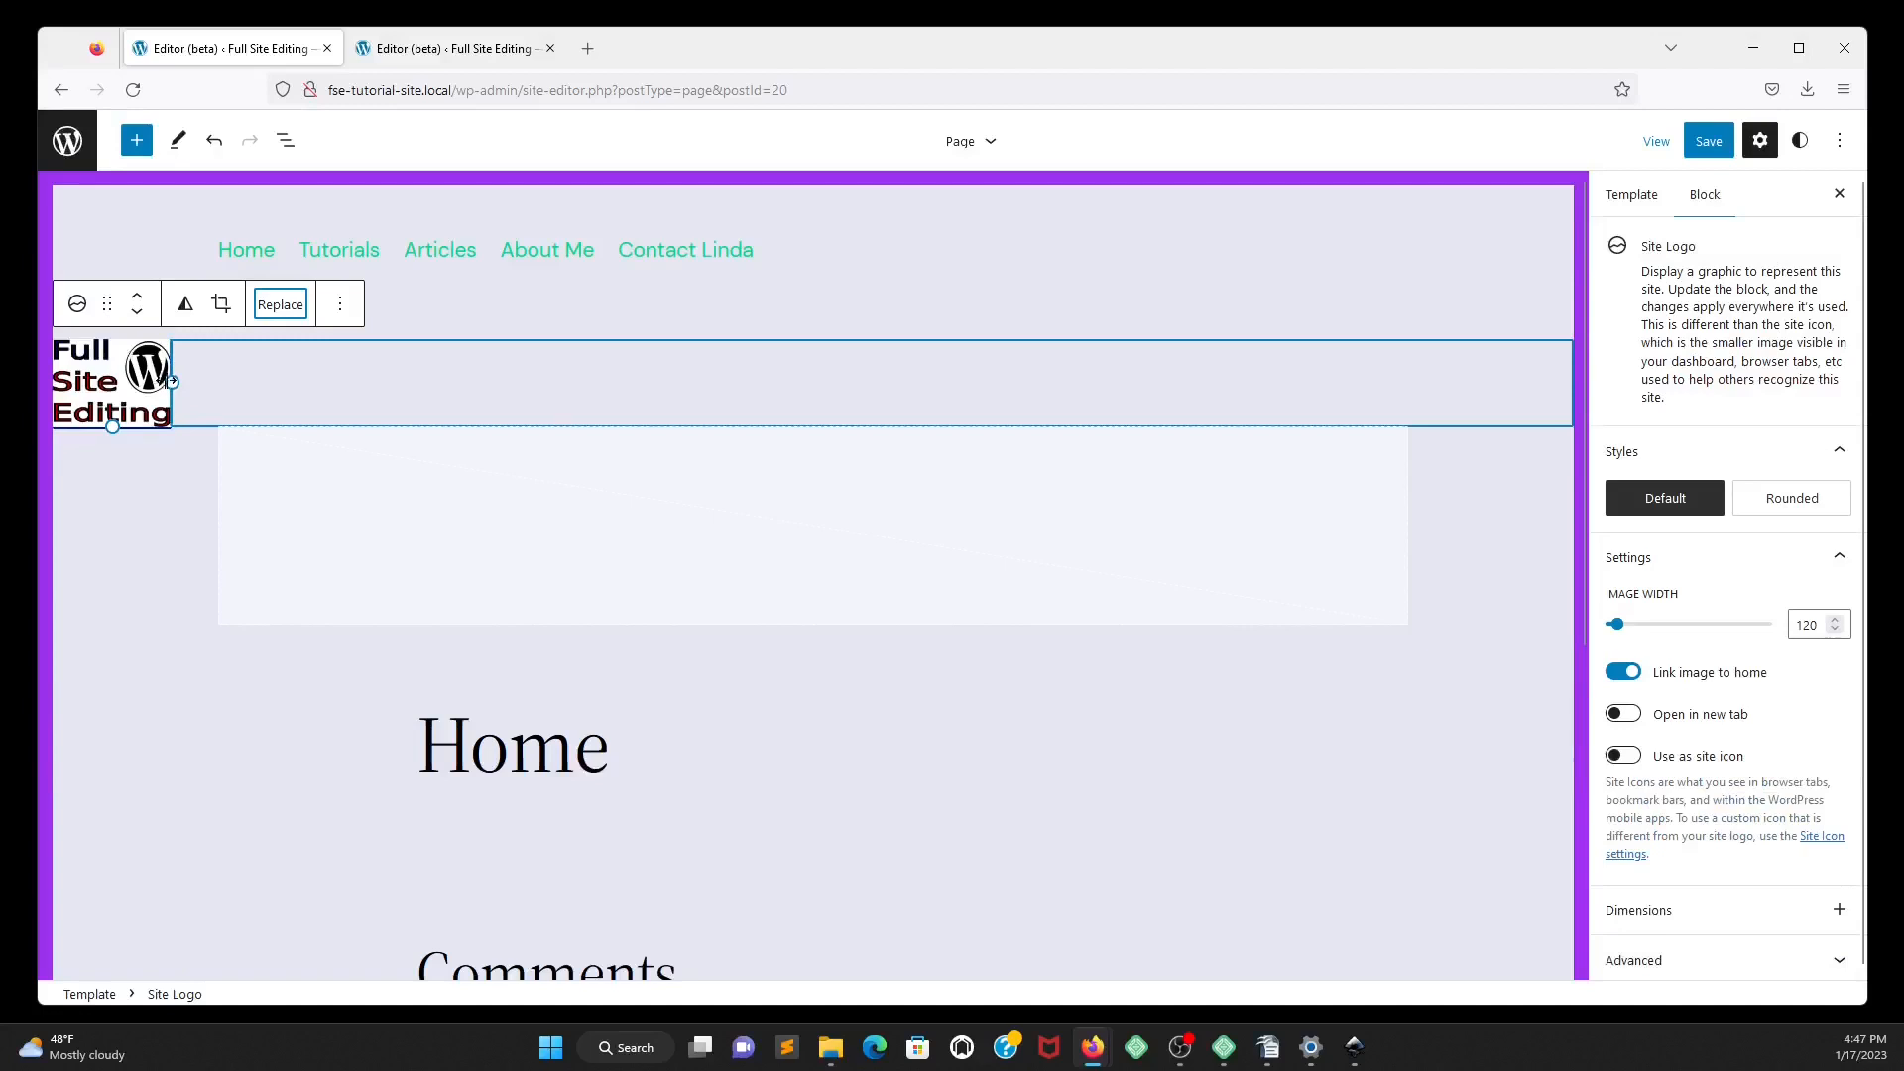
left_click_drag(172, 377, 218, 387)
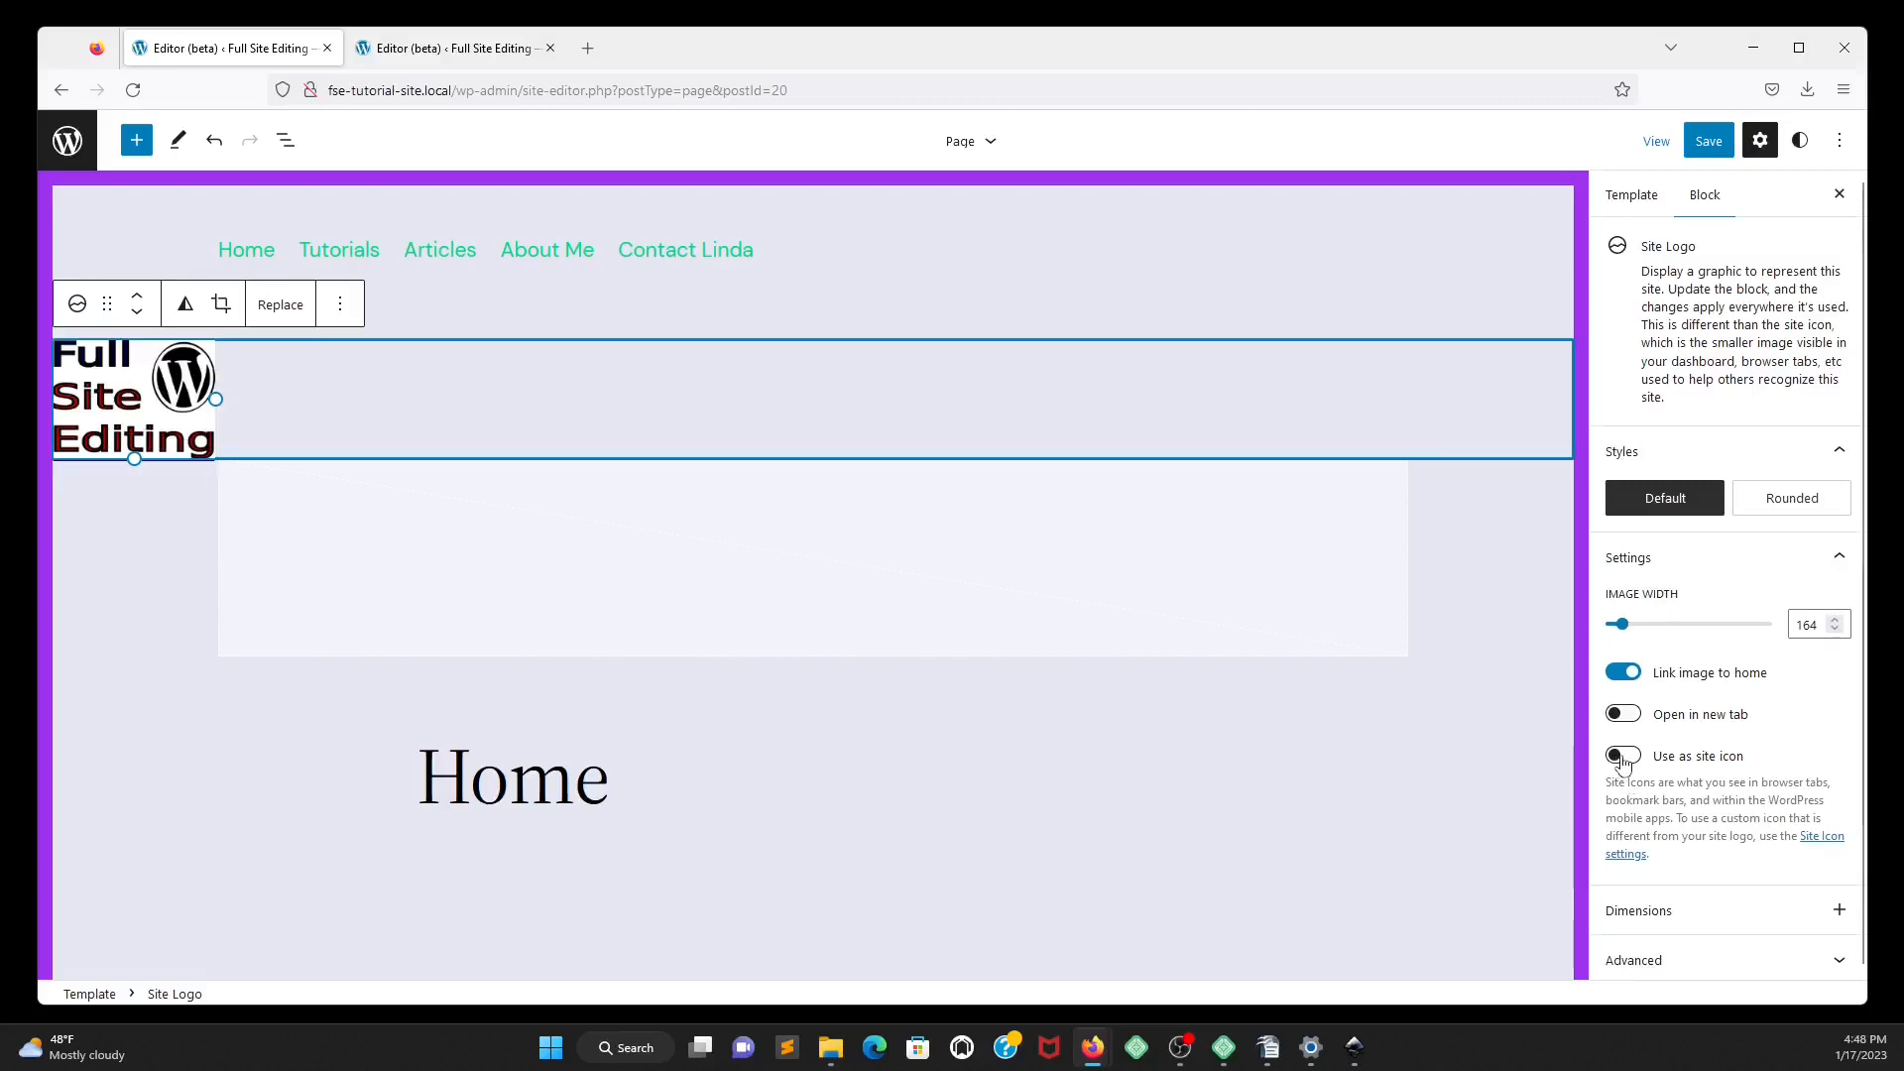
Set FSE-Favicon.png from the media library as the site icon without cropping it, and publish the change.
left_click(1828, 844)
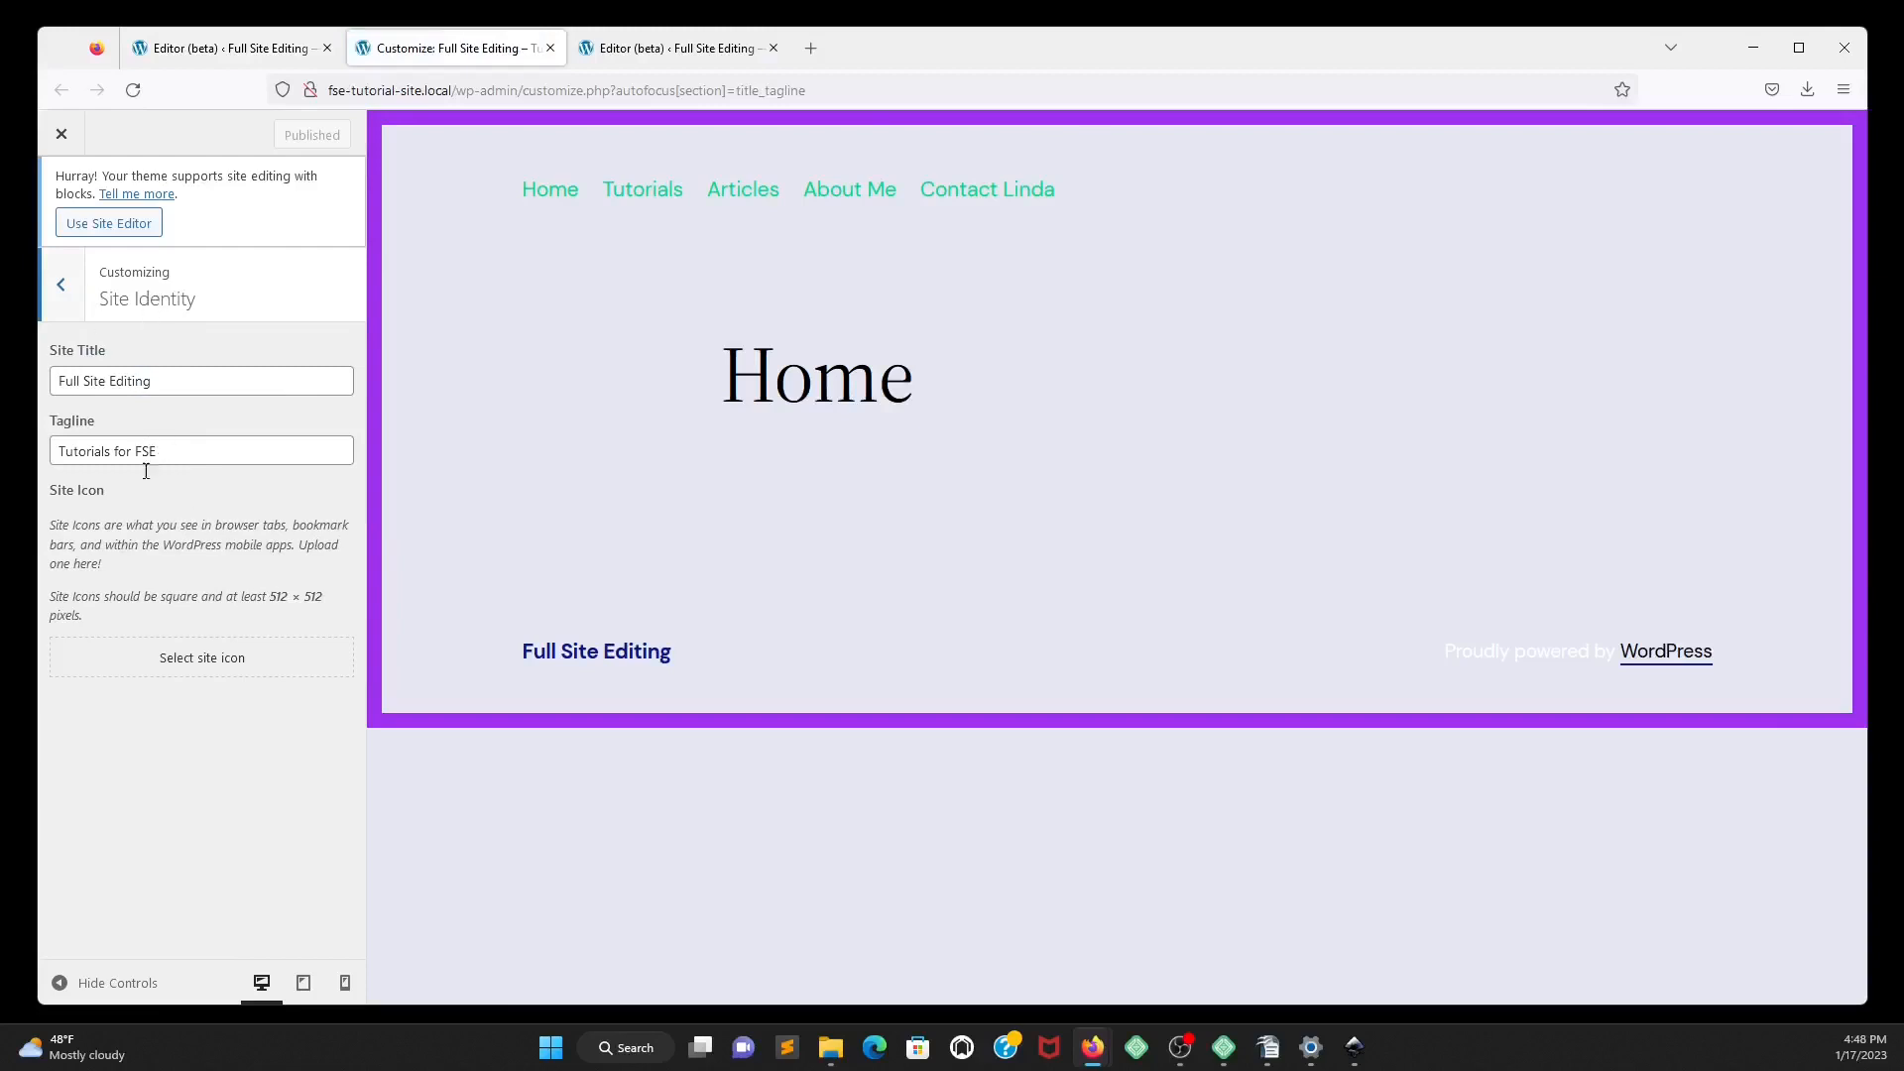
left_click(228, 672)
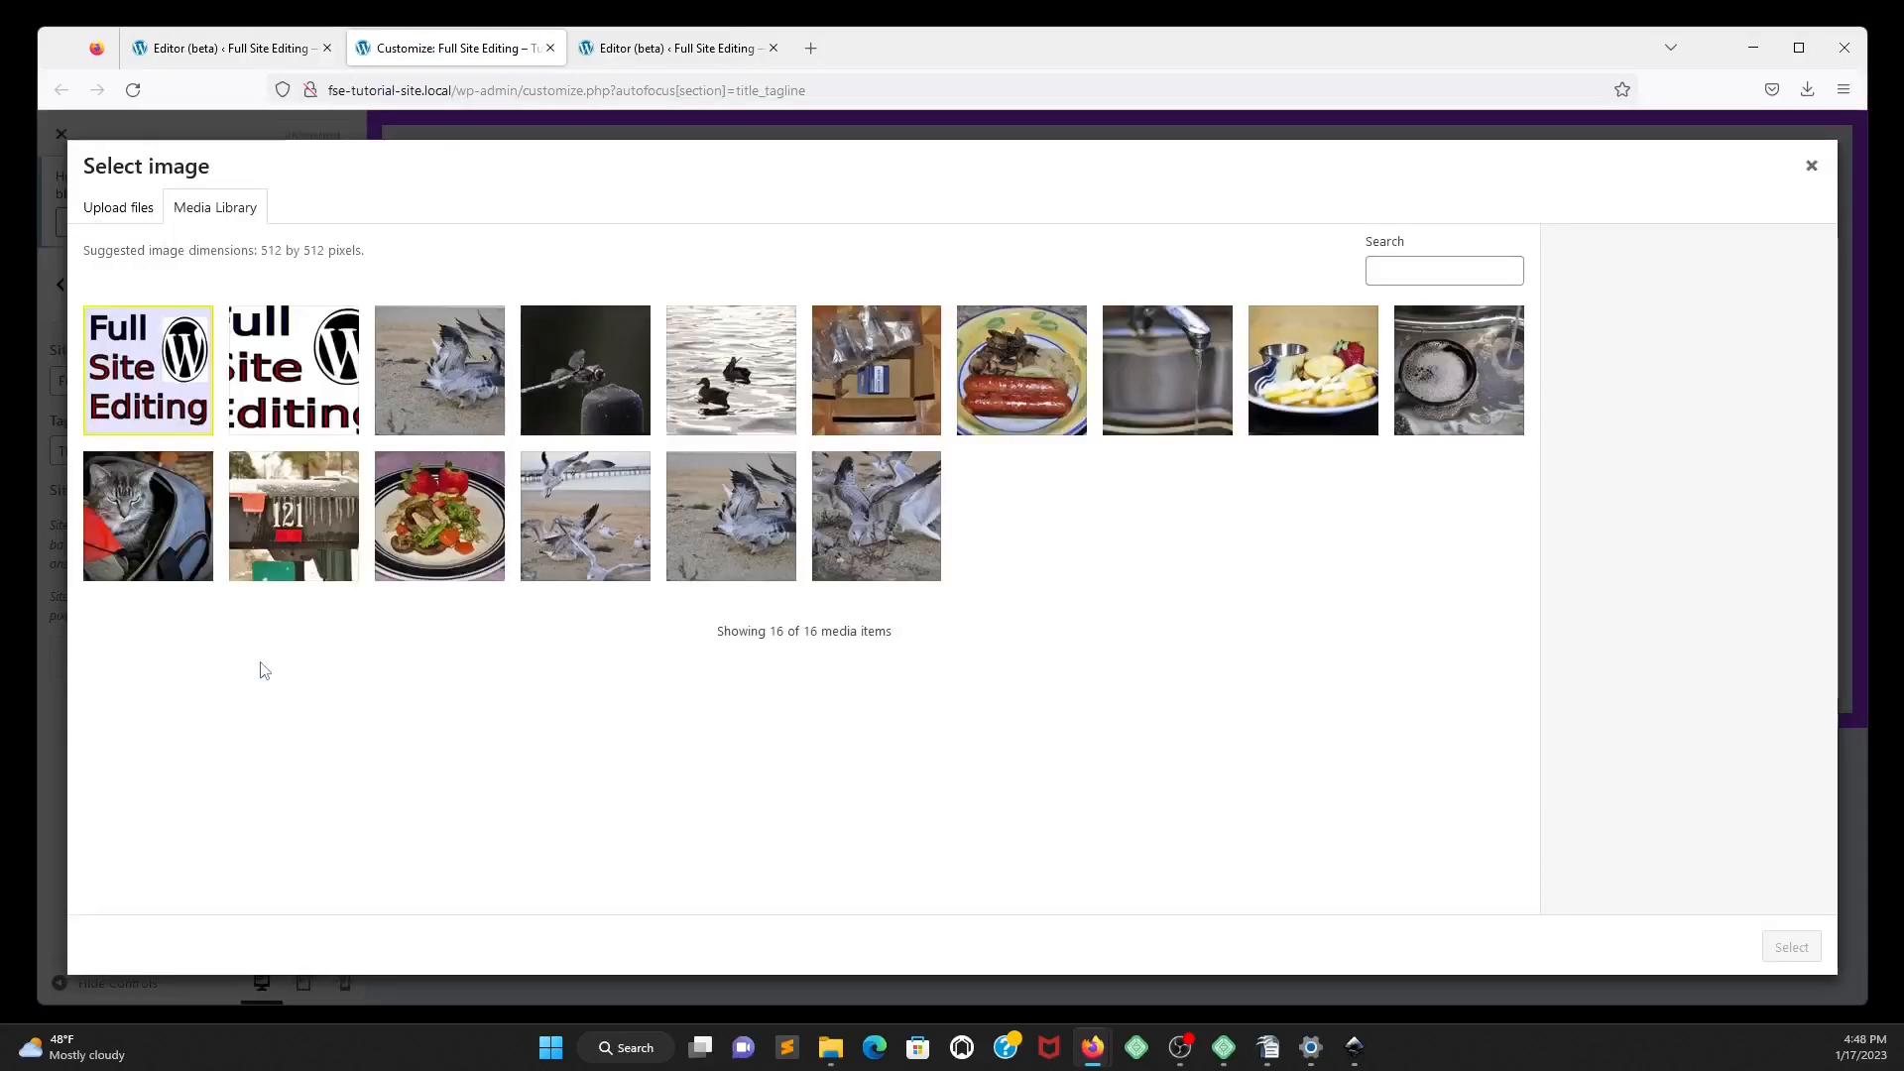
left_click(142, 371)
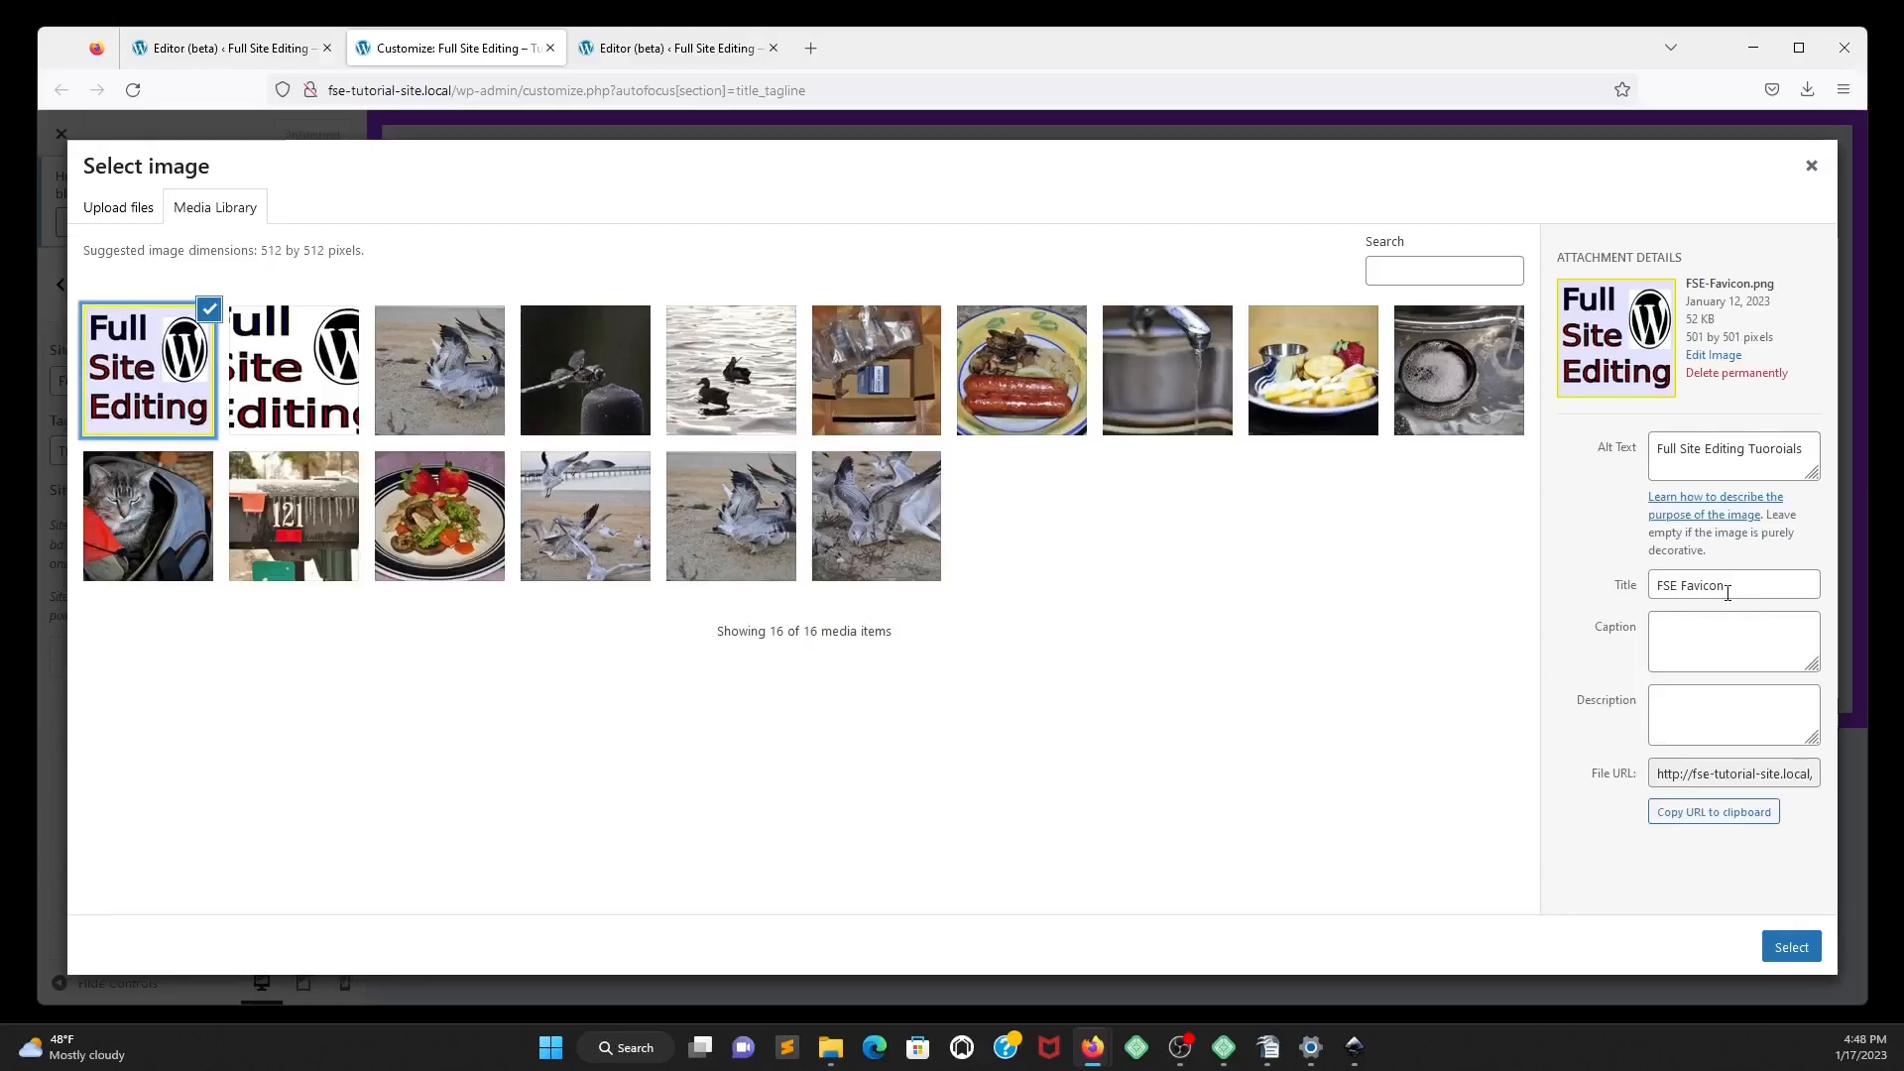
left_click(1795, 952)
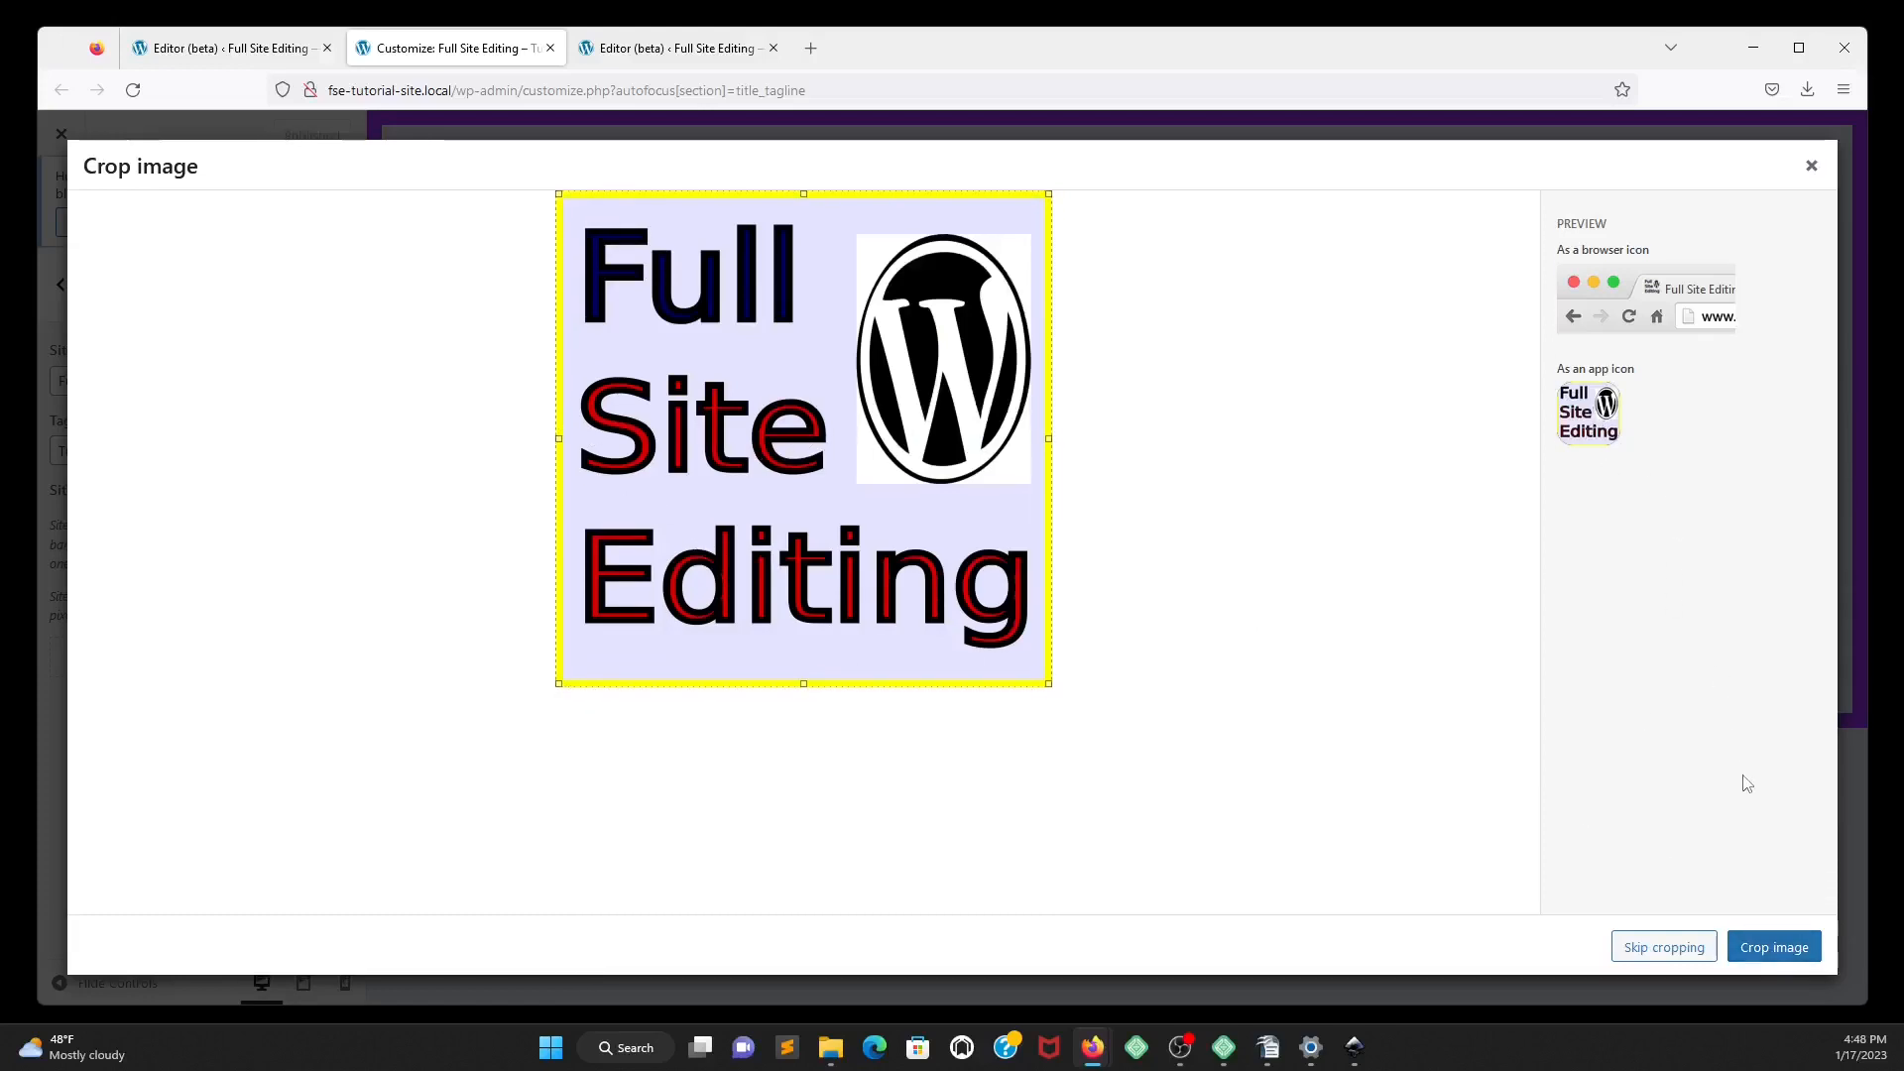
left_click(1669, 950)
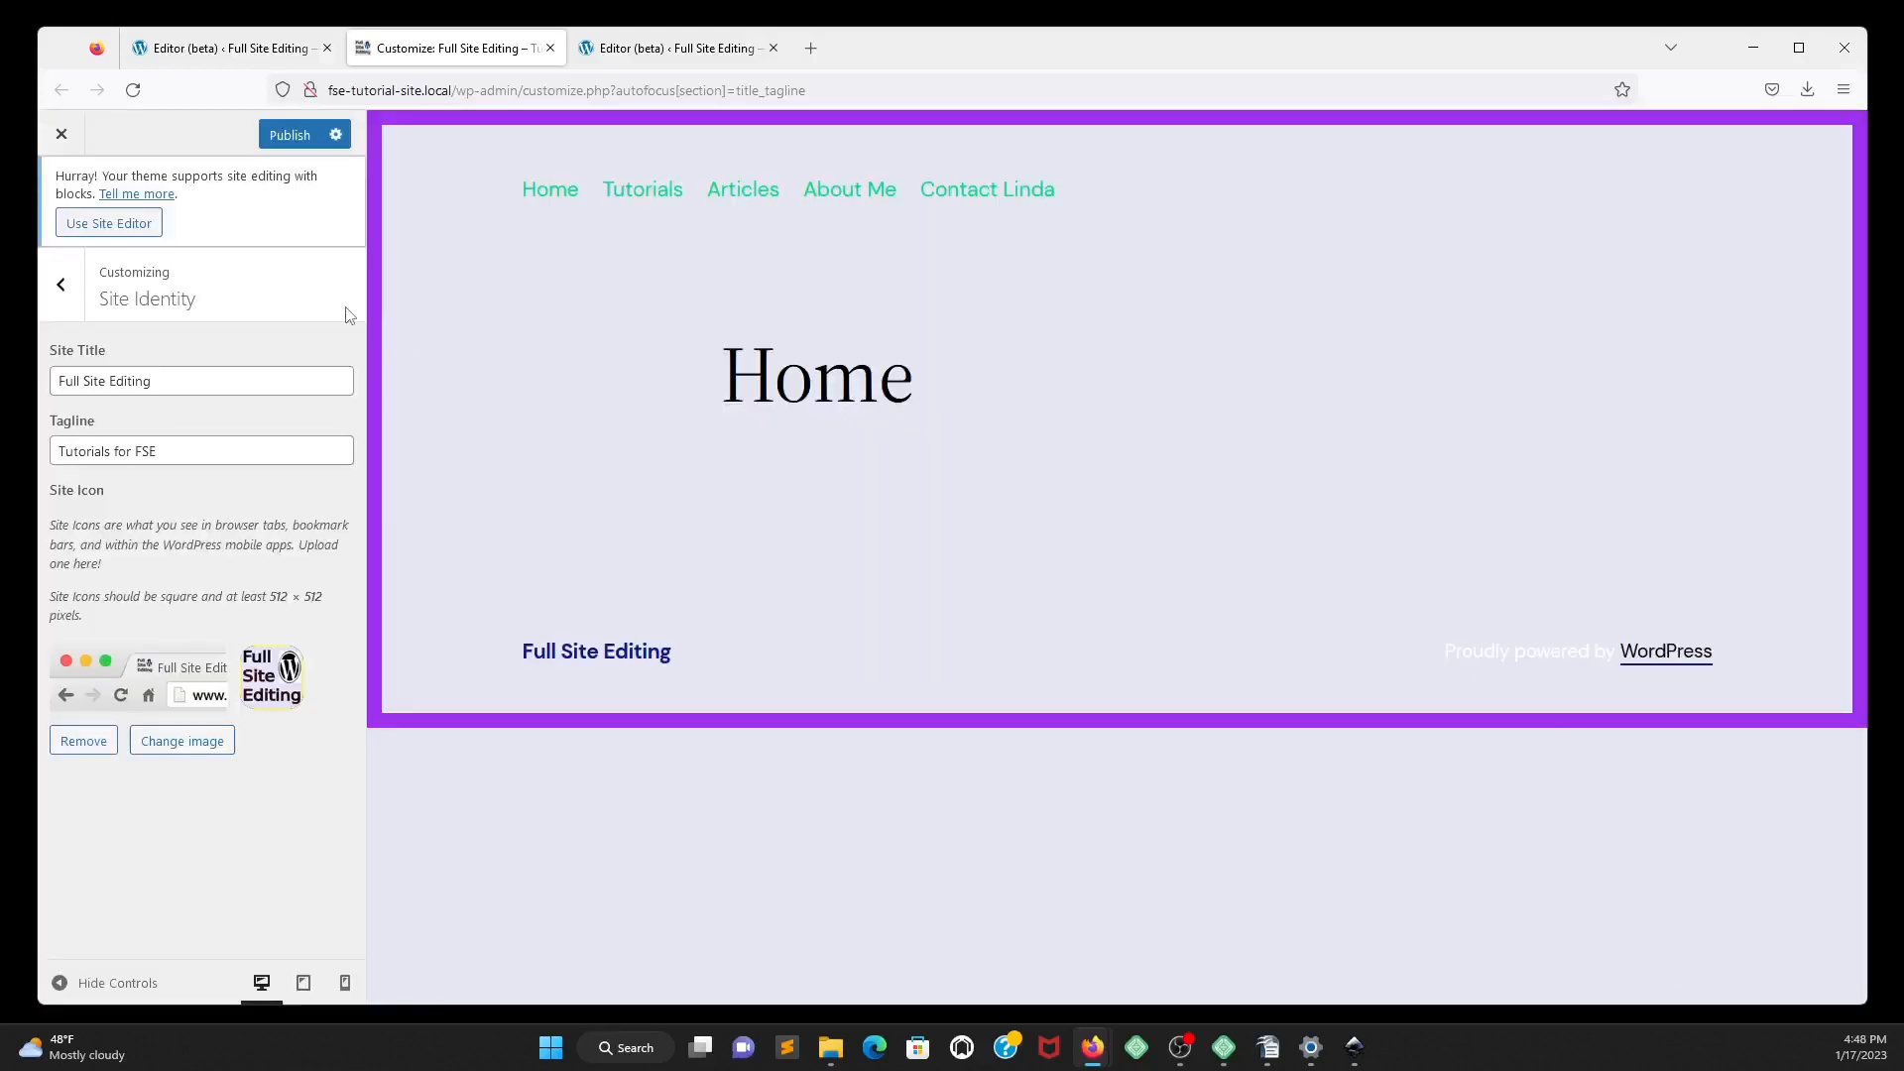
left_click(294, 139)
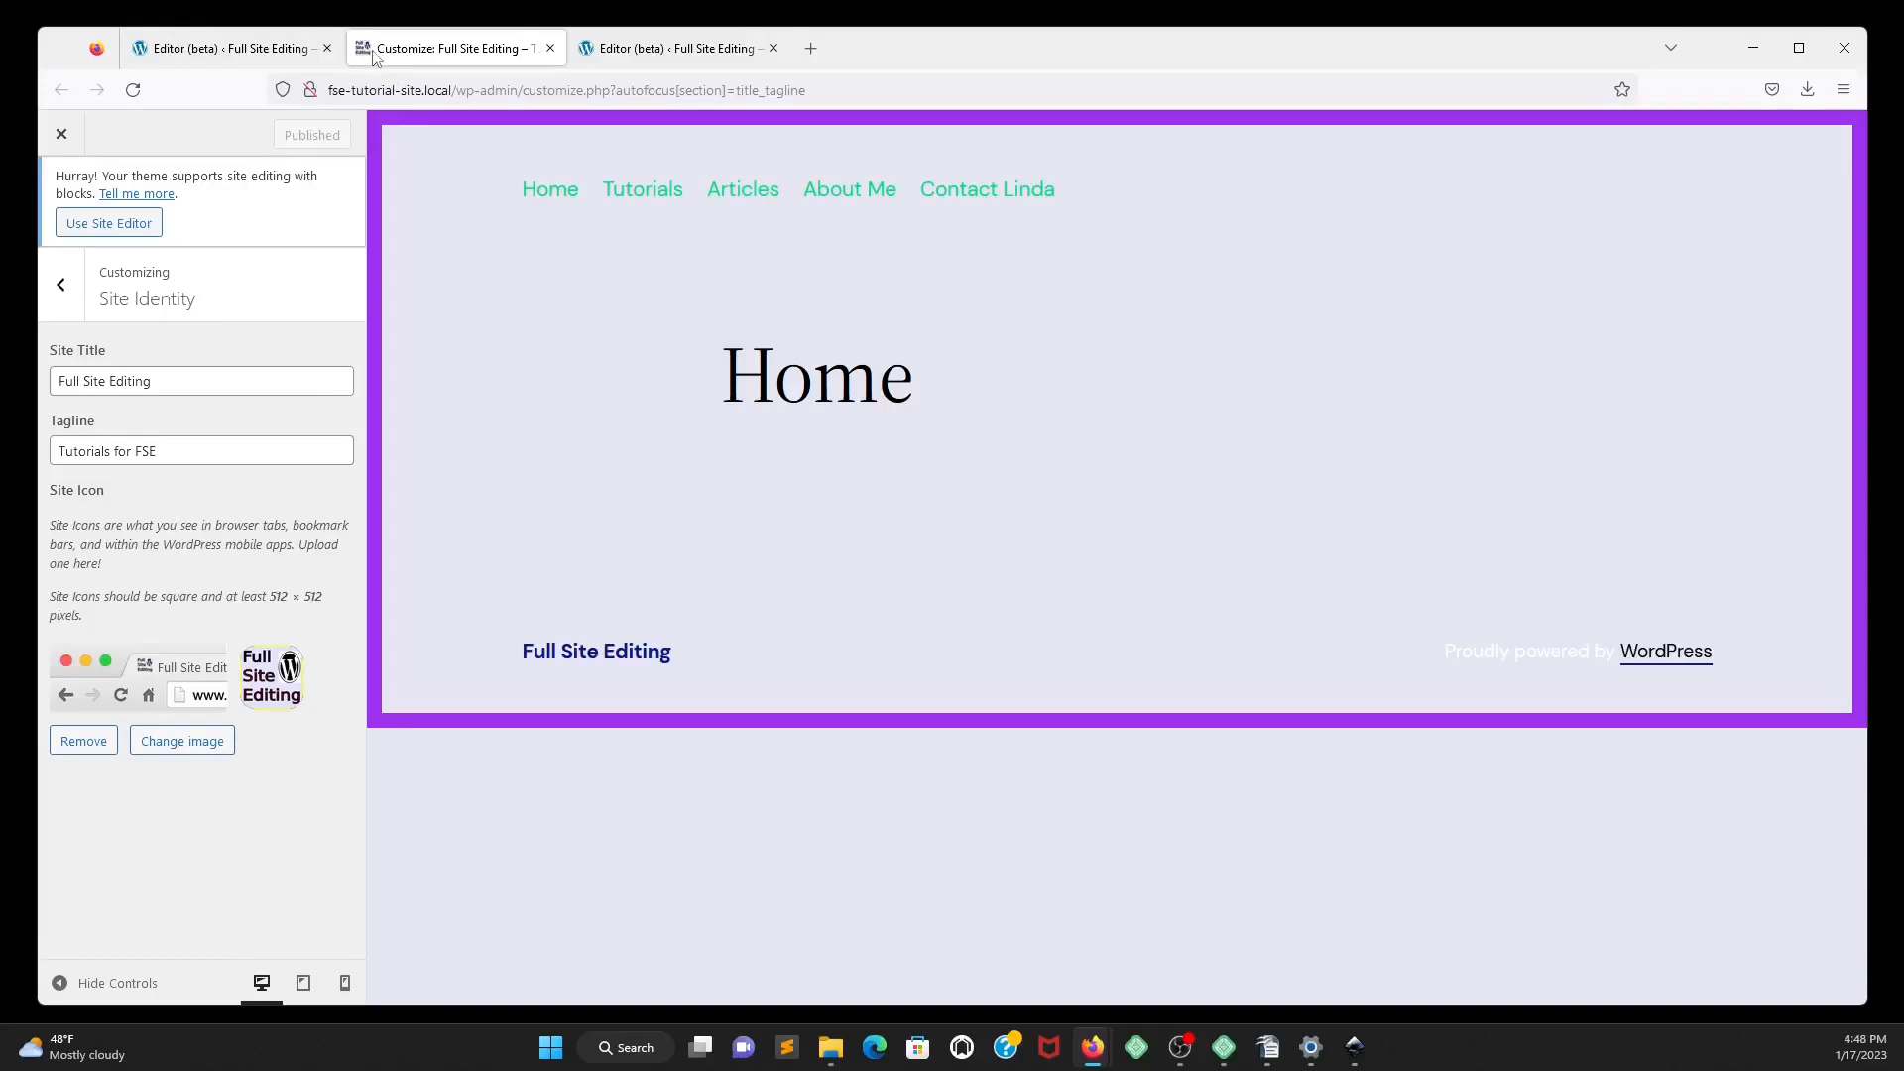
Close the Customizer and open the site editor from the dashboard to check the site icon.
left_click(63, 143)
mouse_move(139, 129)
left_click(90, 157)
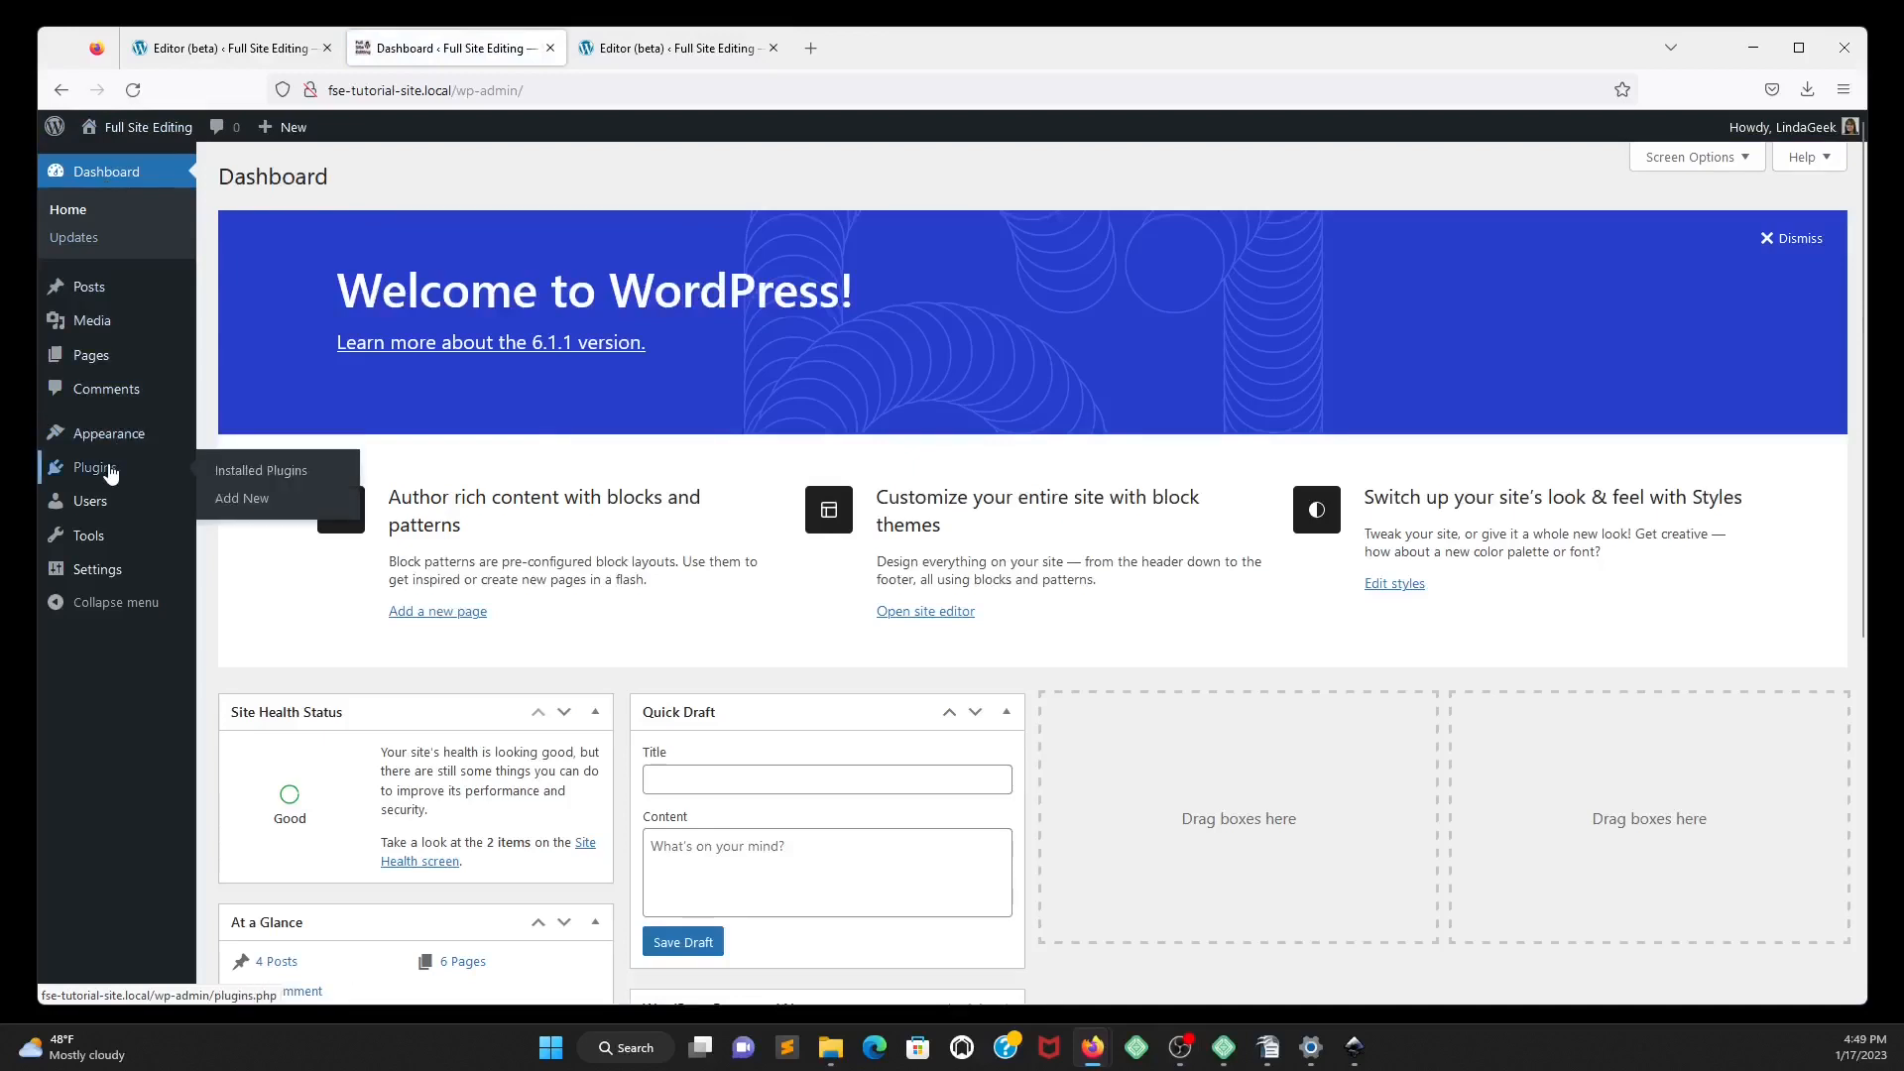
mouse_move(146, 436)
left_click(236, 466)
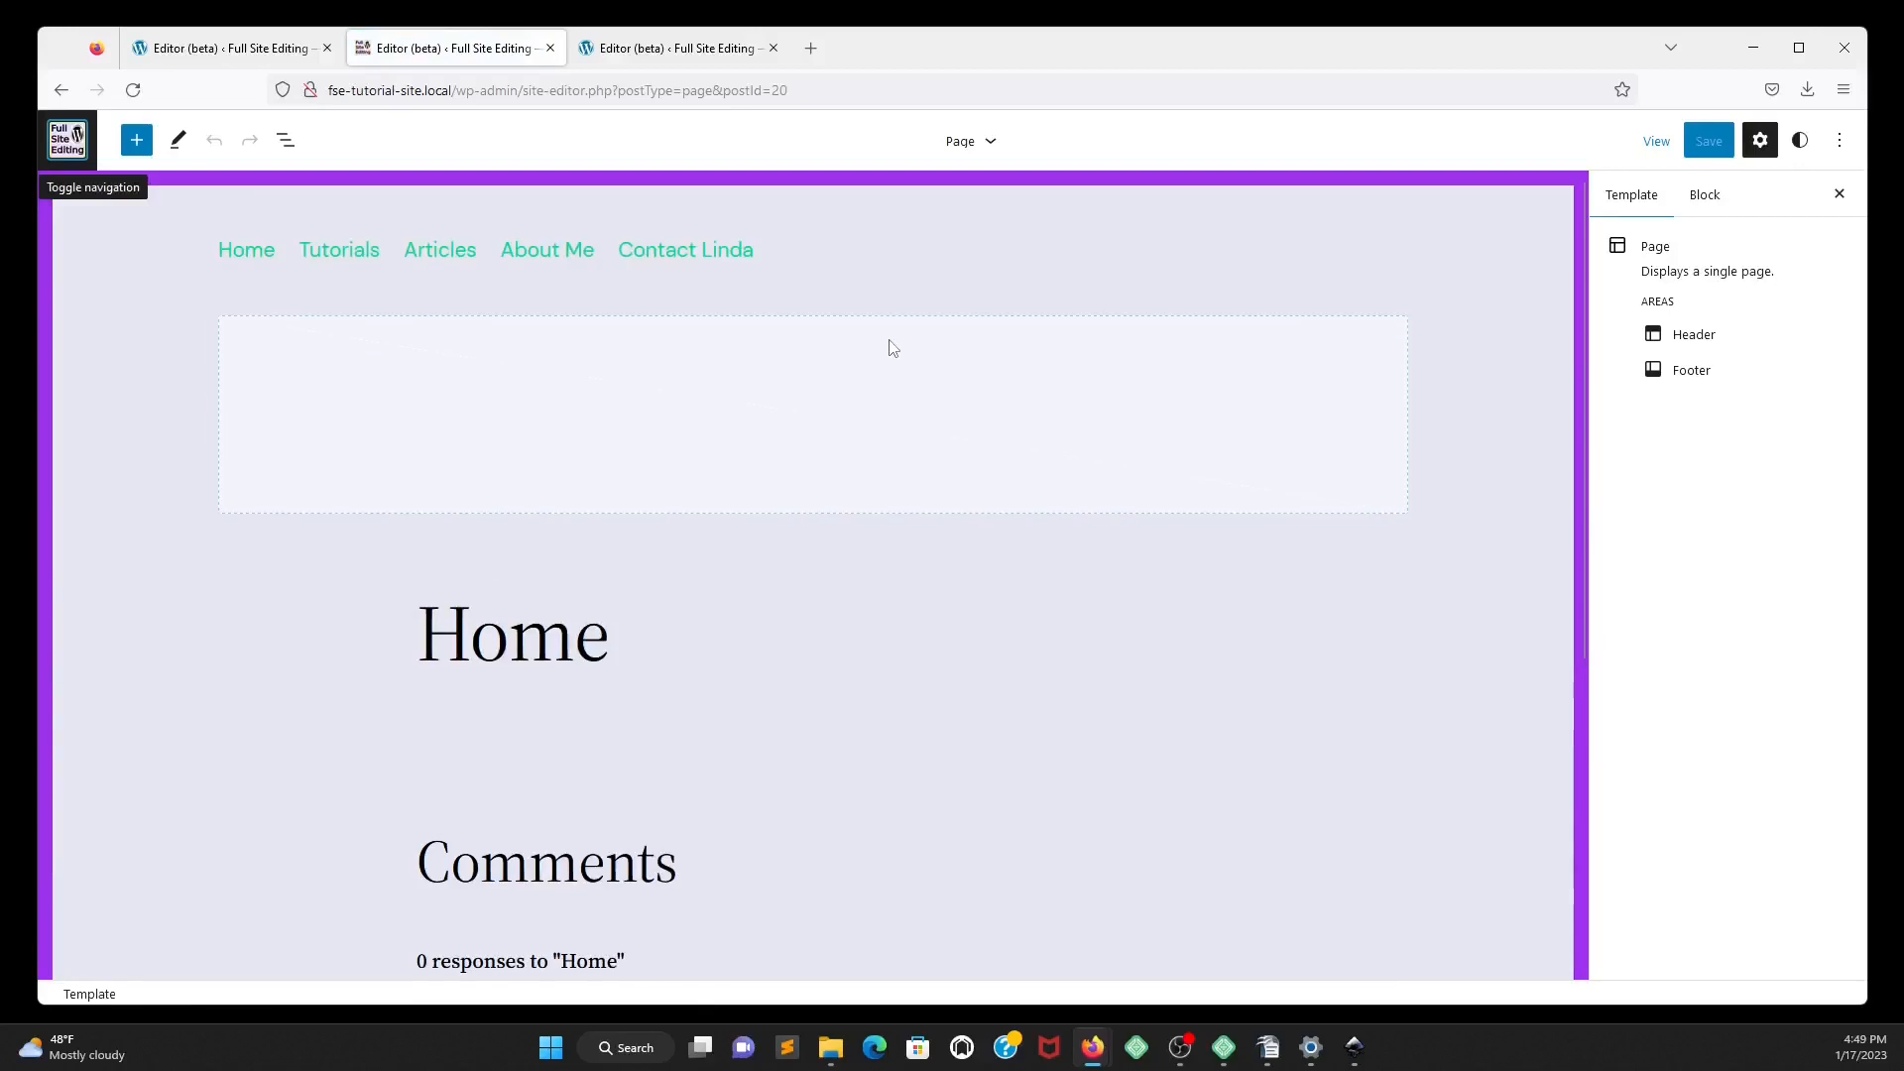
Return to the editor tab containing the new logo, save the Page template changes, and reload the page.
left_click(220, 54)
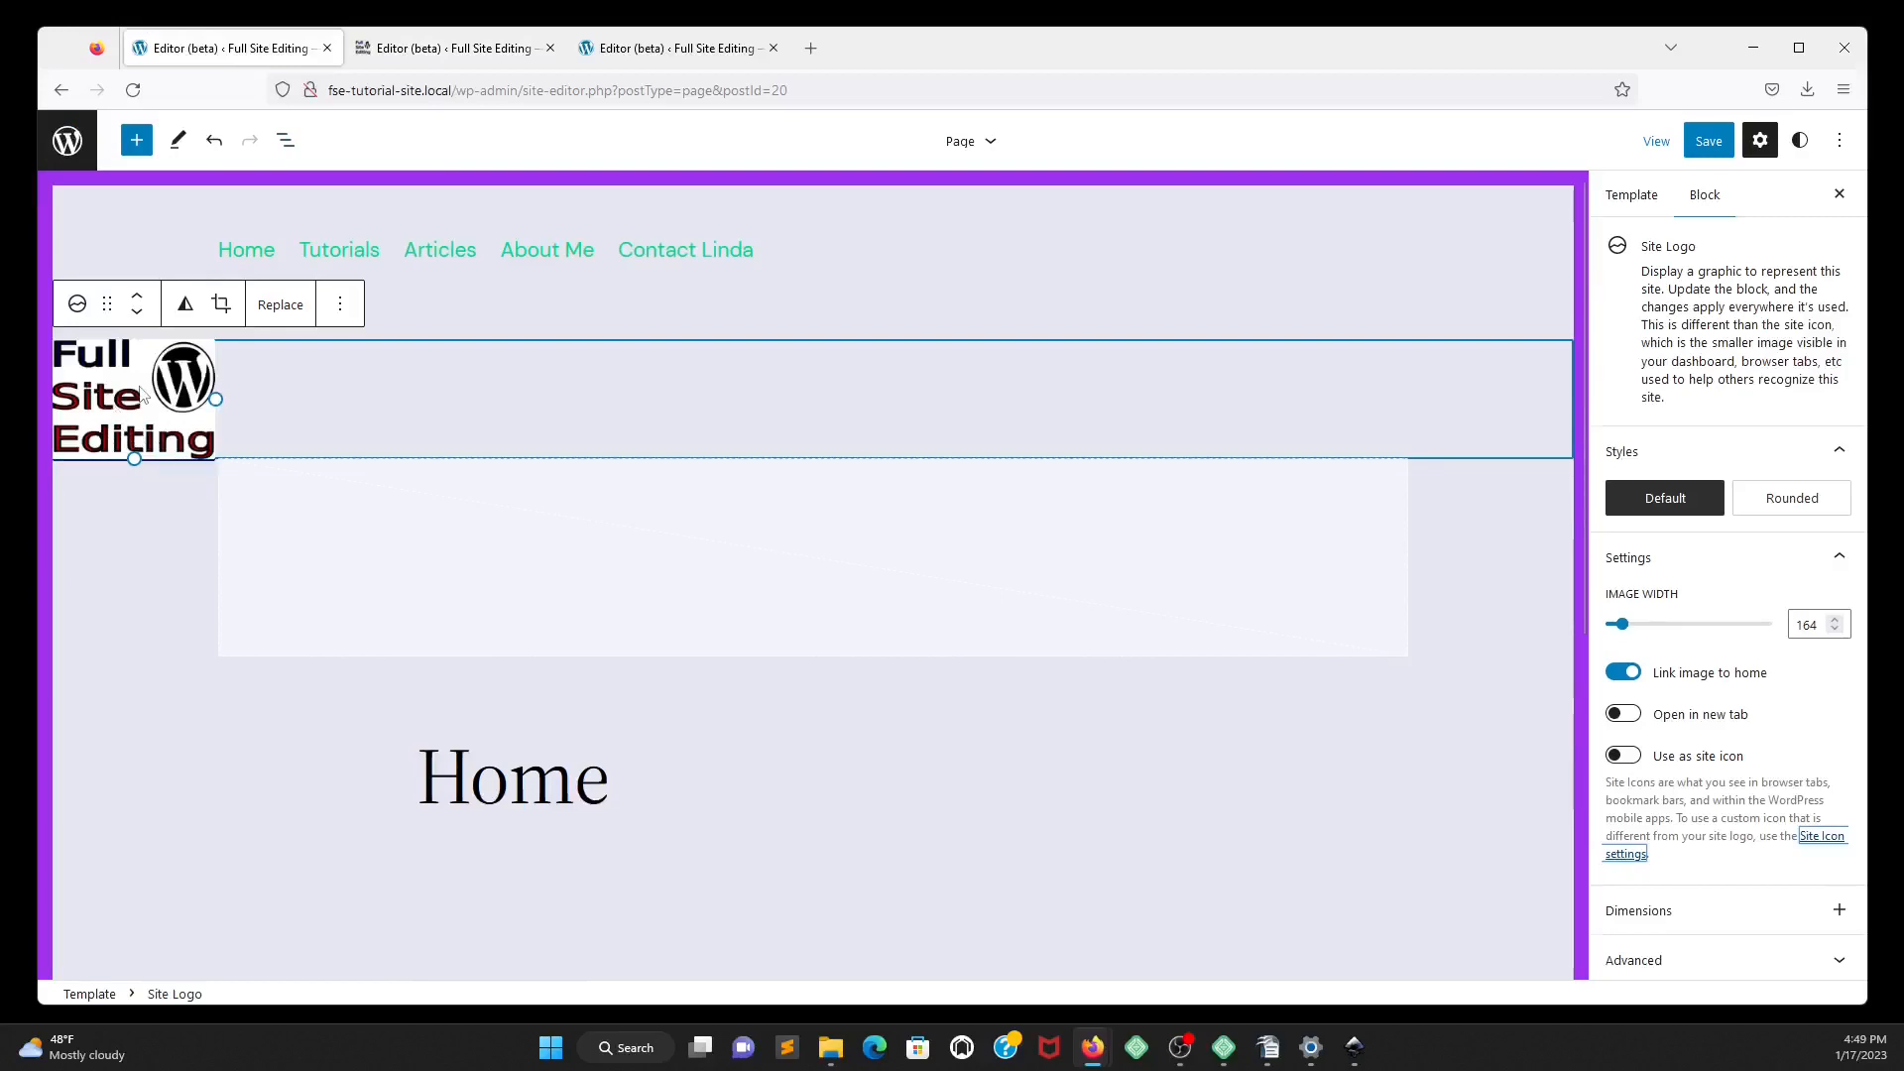
left_click(1713, 144)
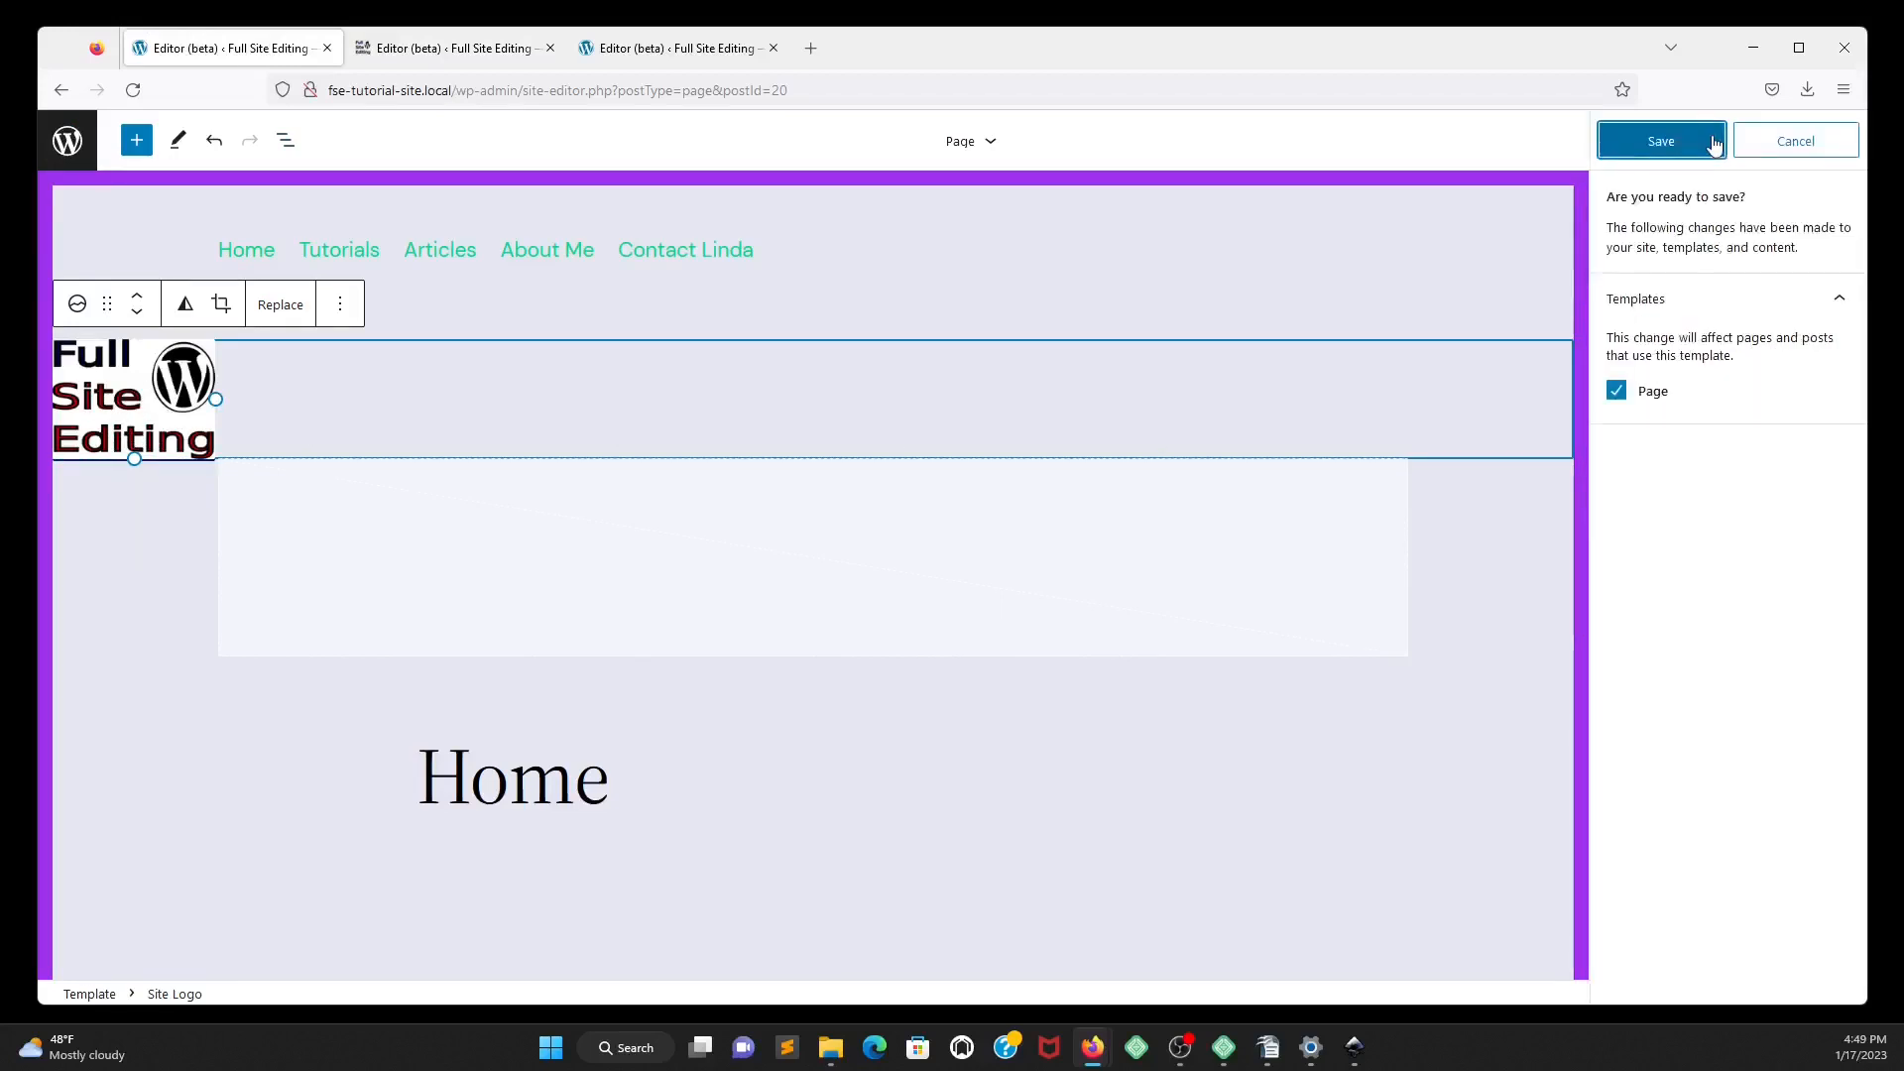
left_click(1687, 141)
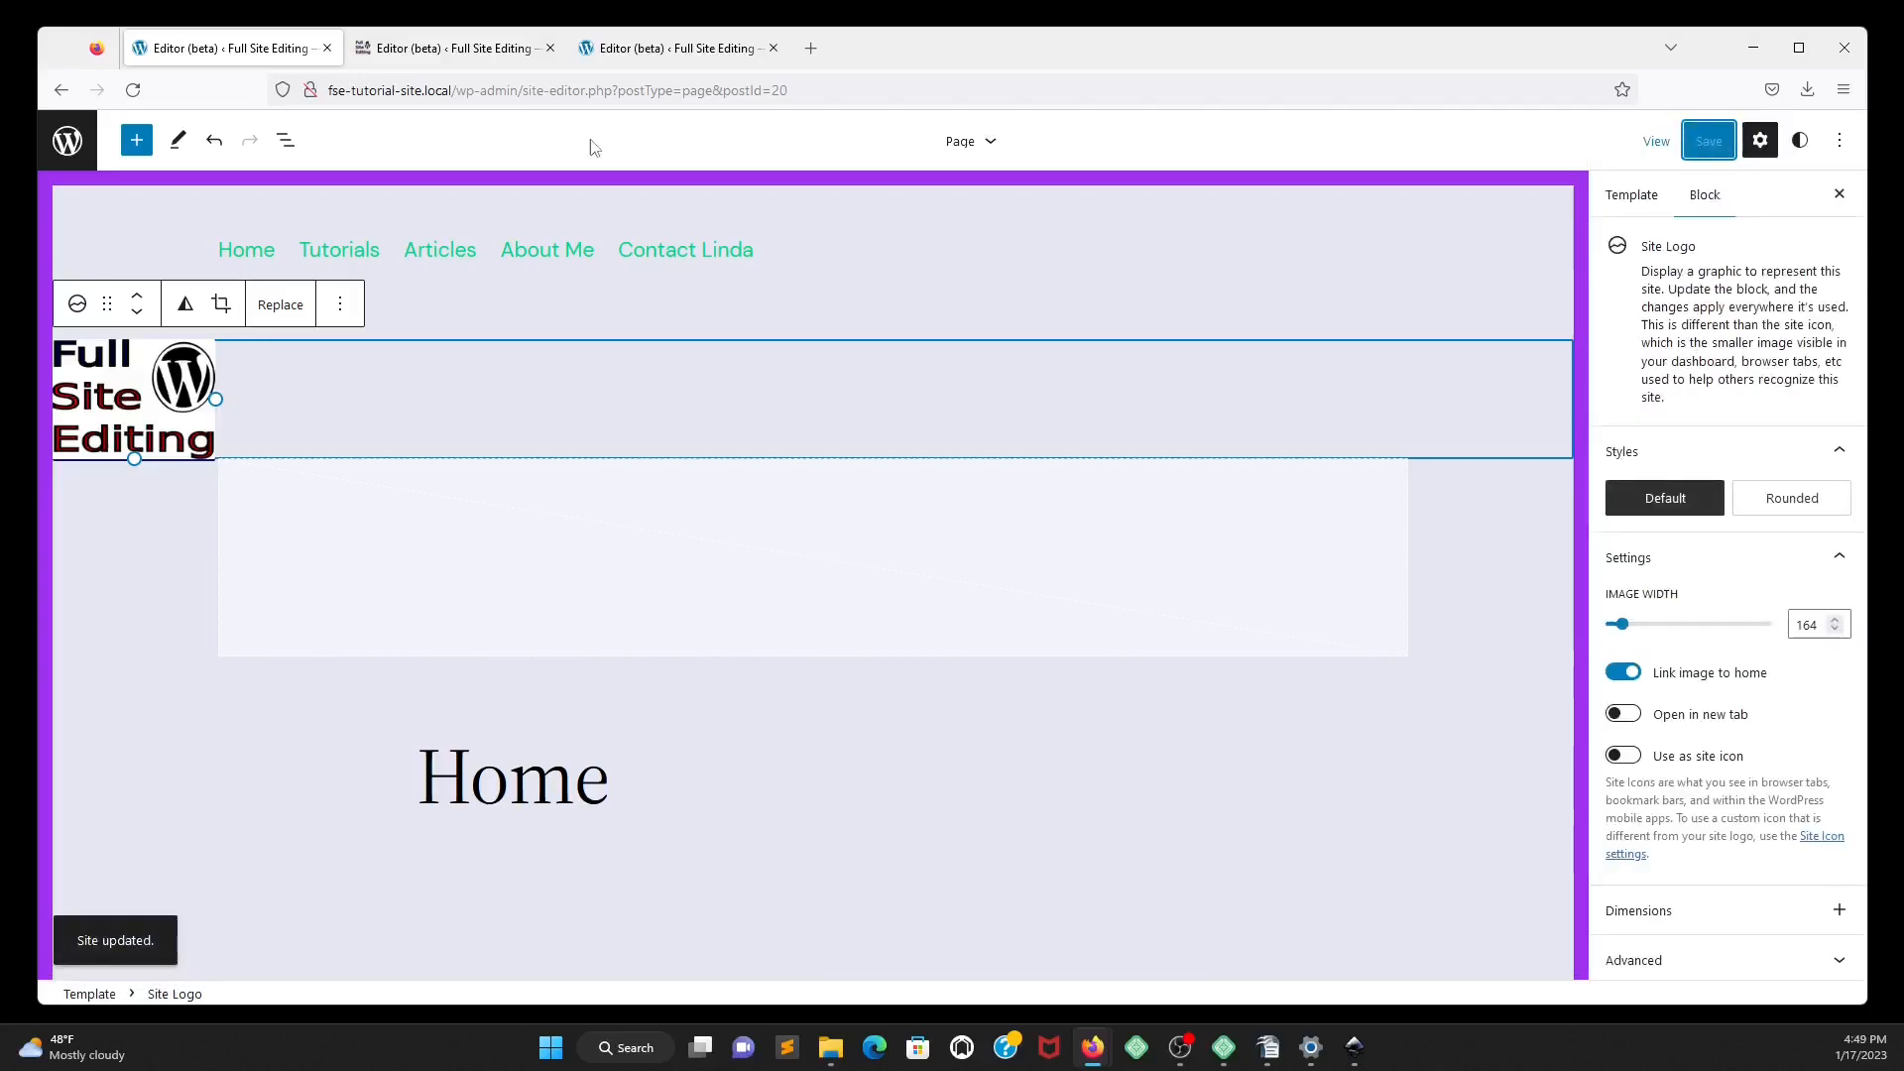
left_click(134, 91)
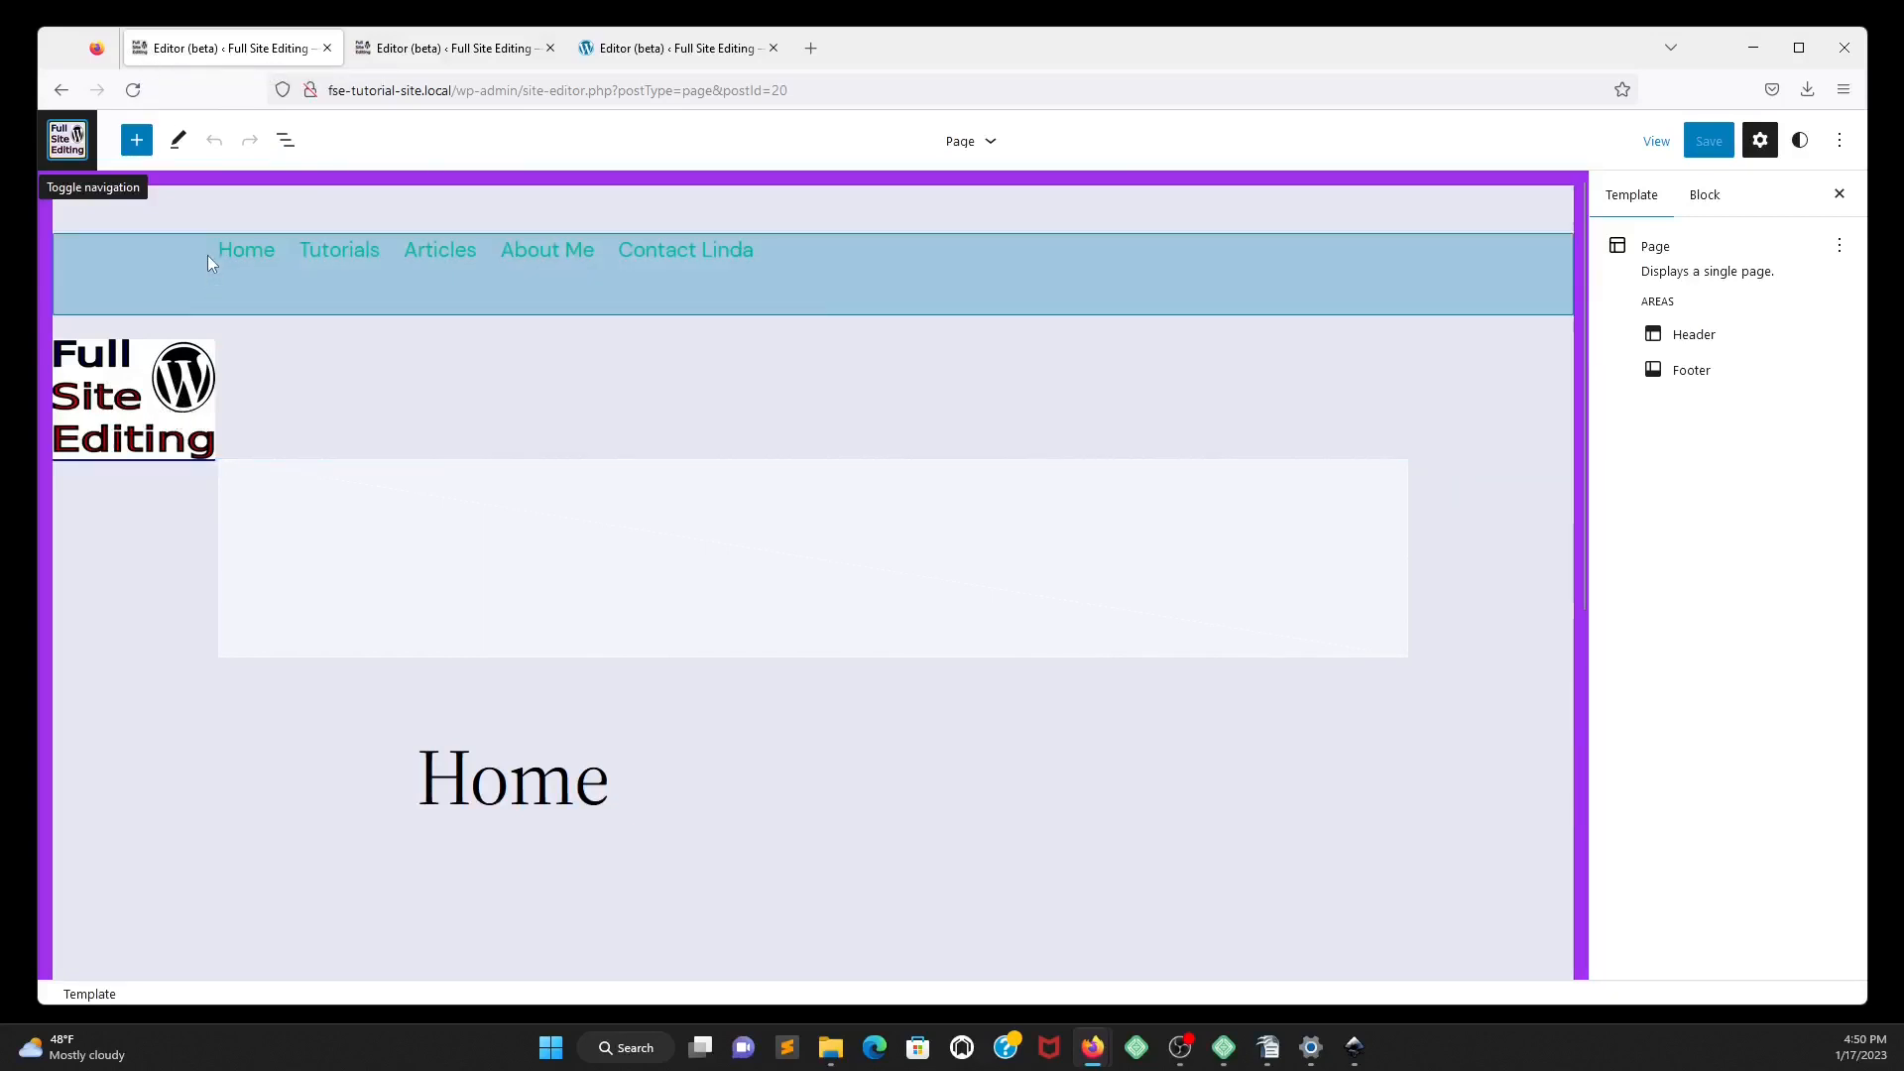
Show the block structure, expand the Header down to its Row, and move the Site Logo block above the Header.
left_click(151, 402)
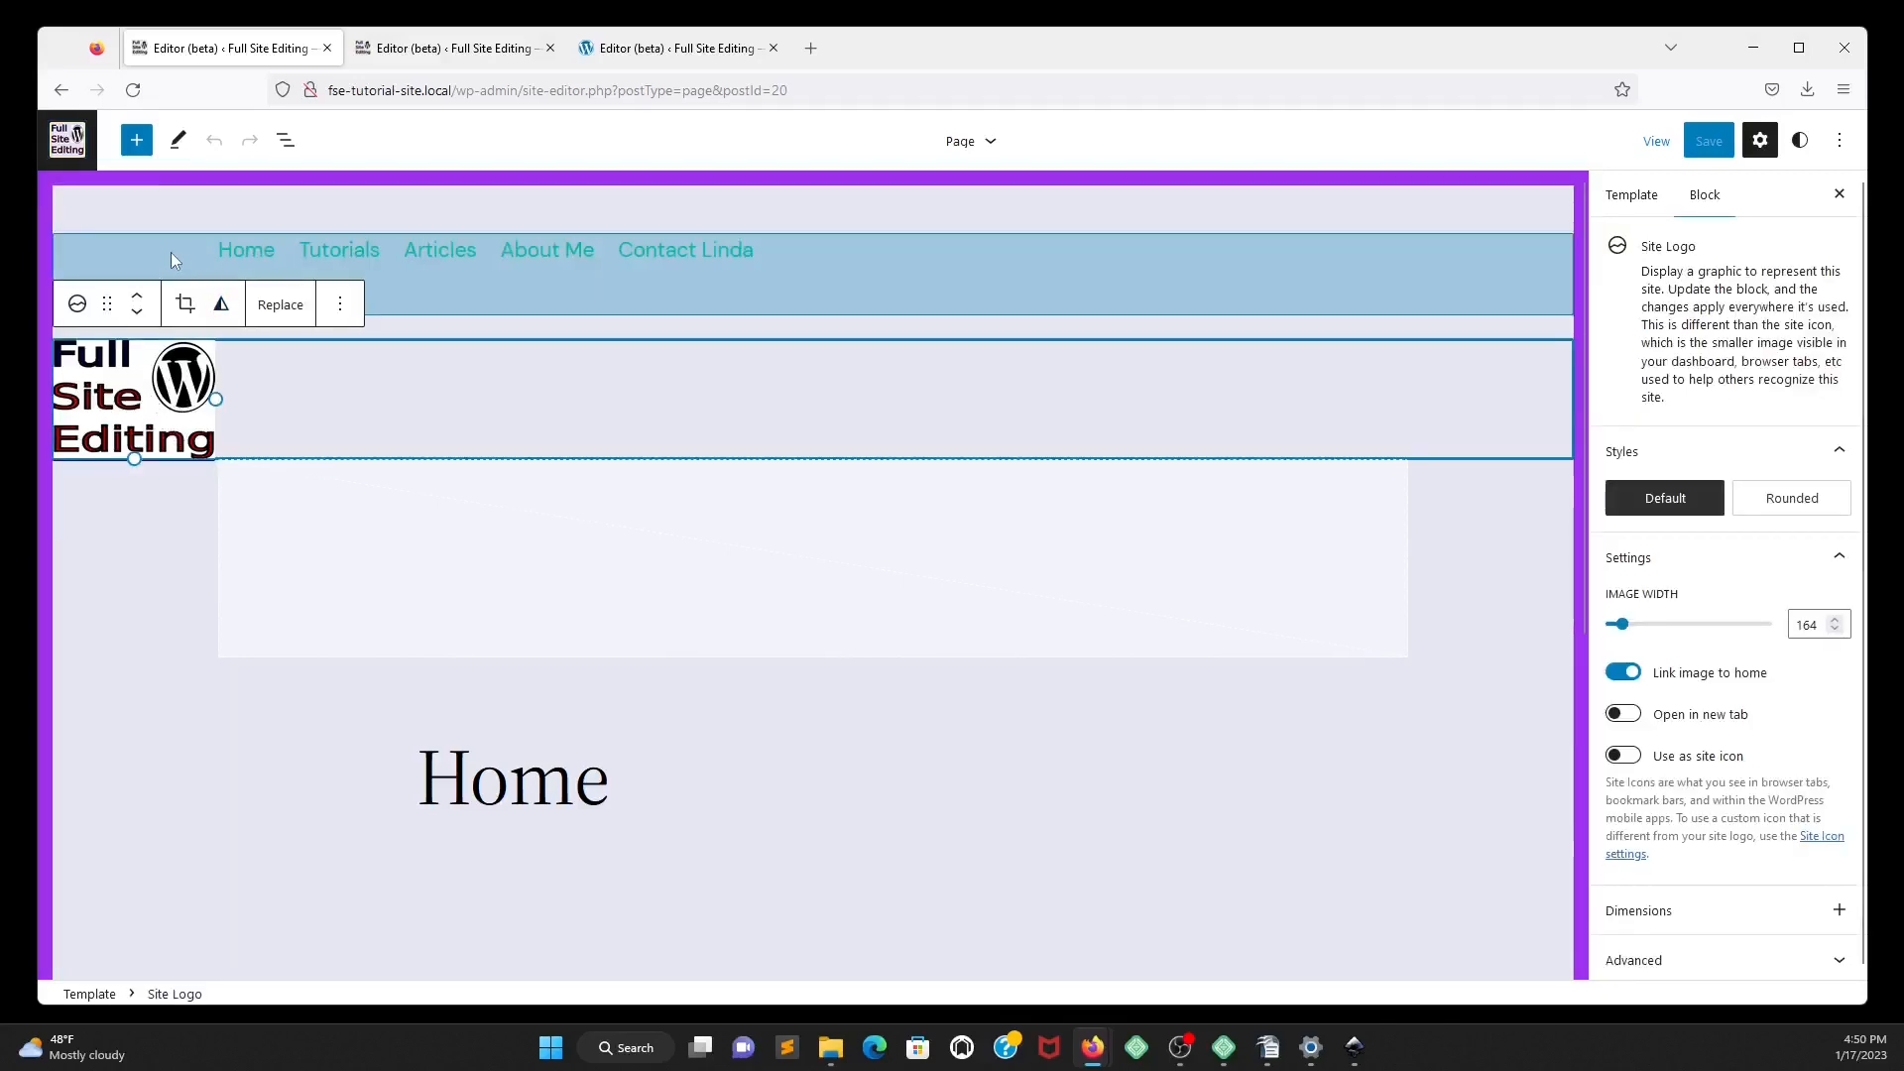
left_click(283, 145)
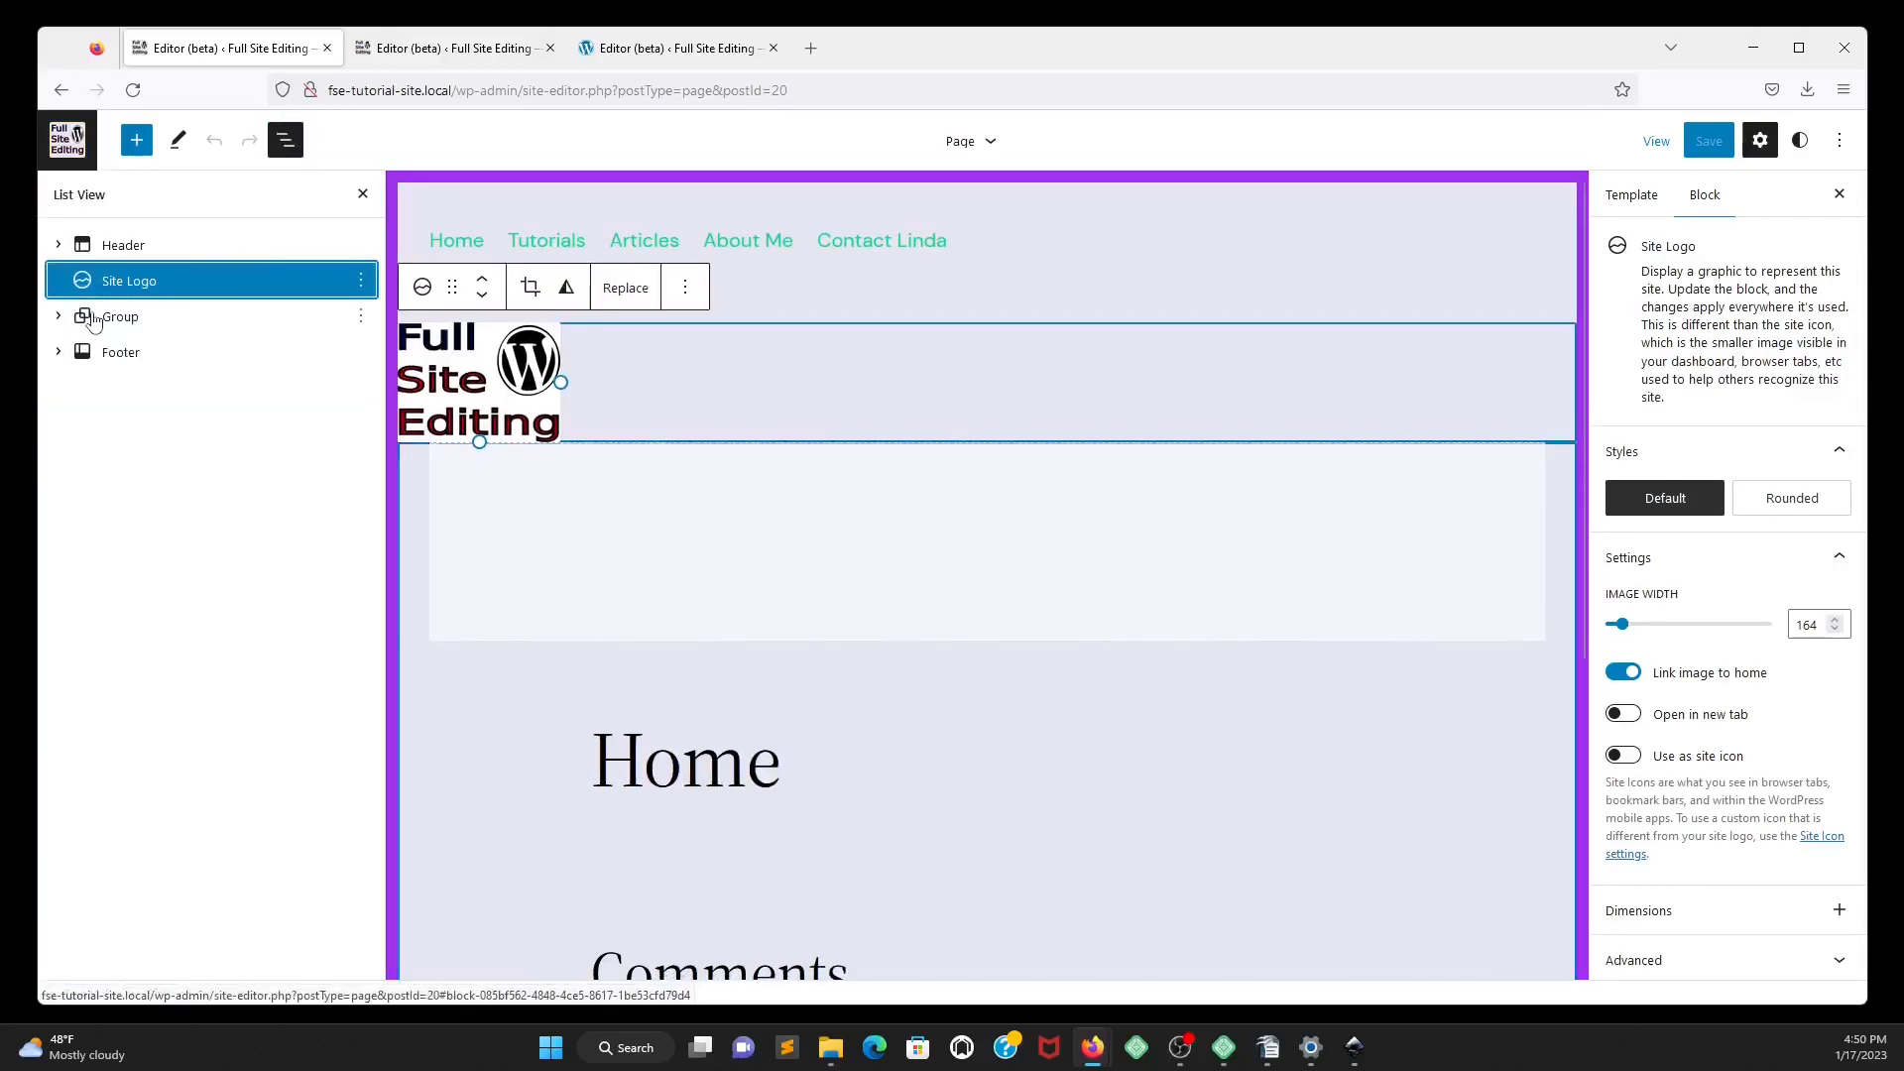
left_click(57, 245)
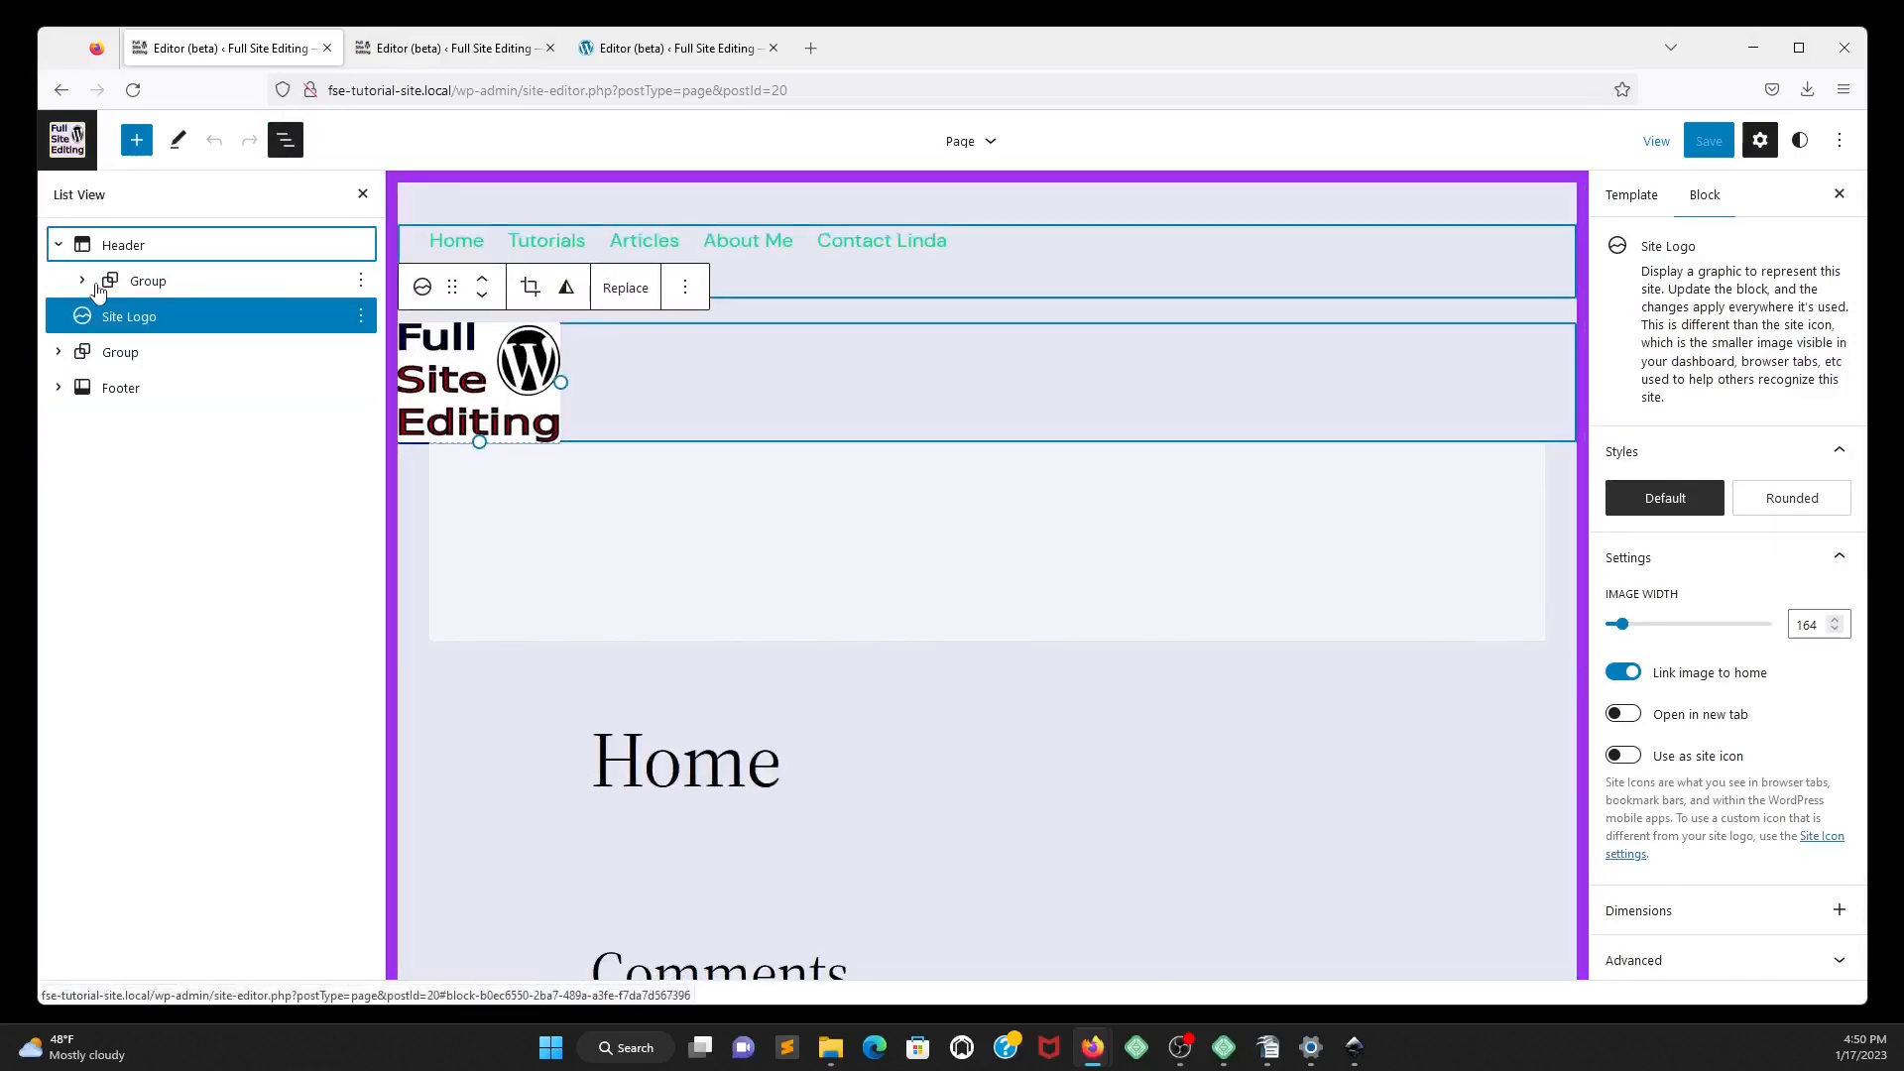
left_click(83, 282)
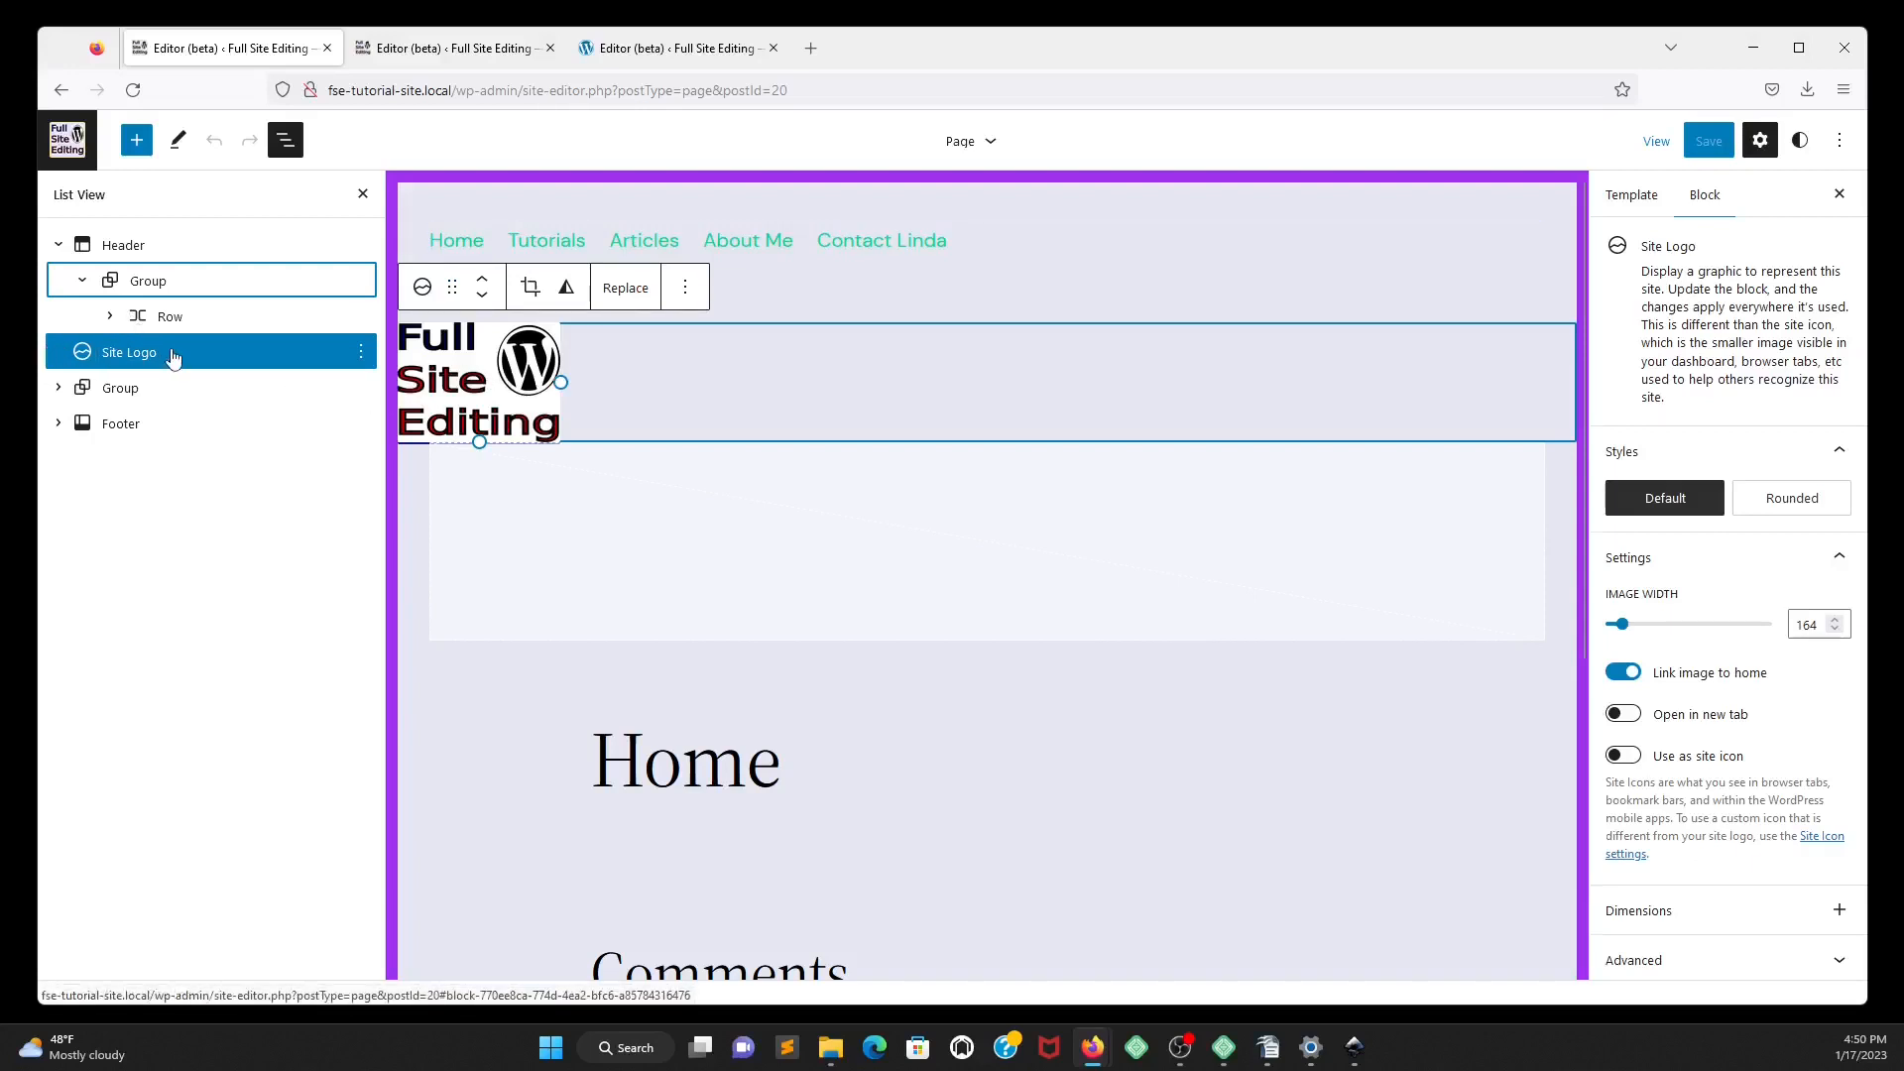
left_click(121, 357)
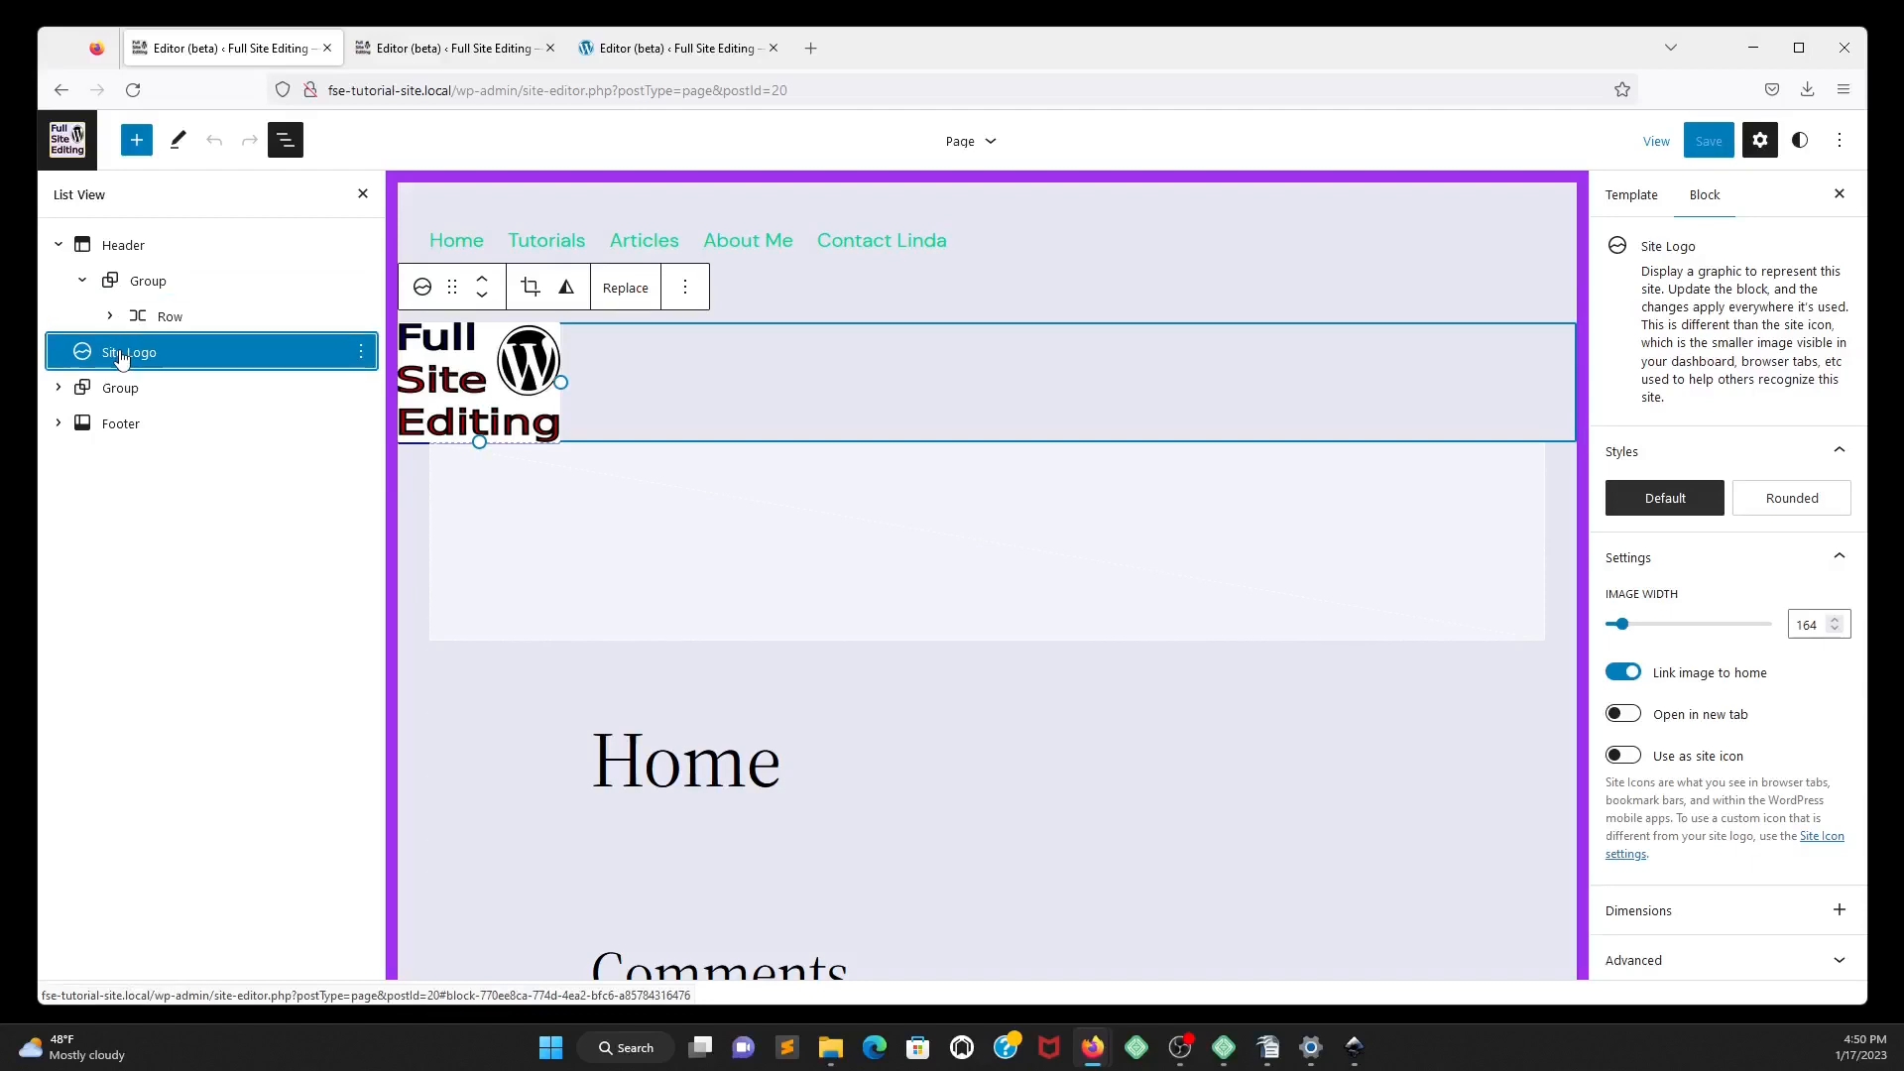
left_click_drag(121, 357, 412, 248)
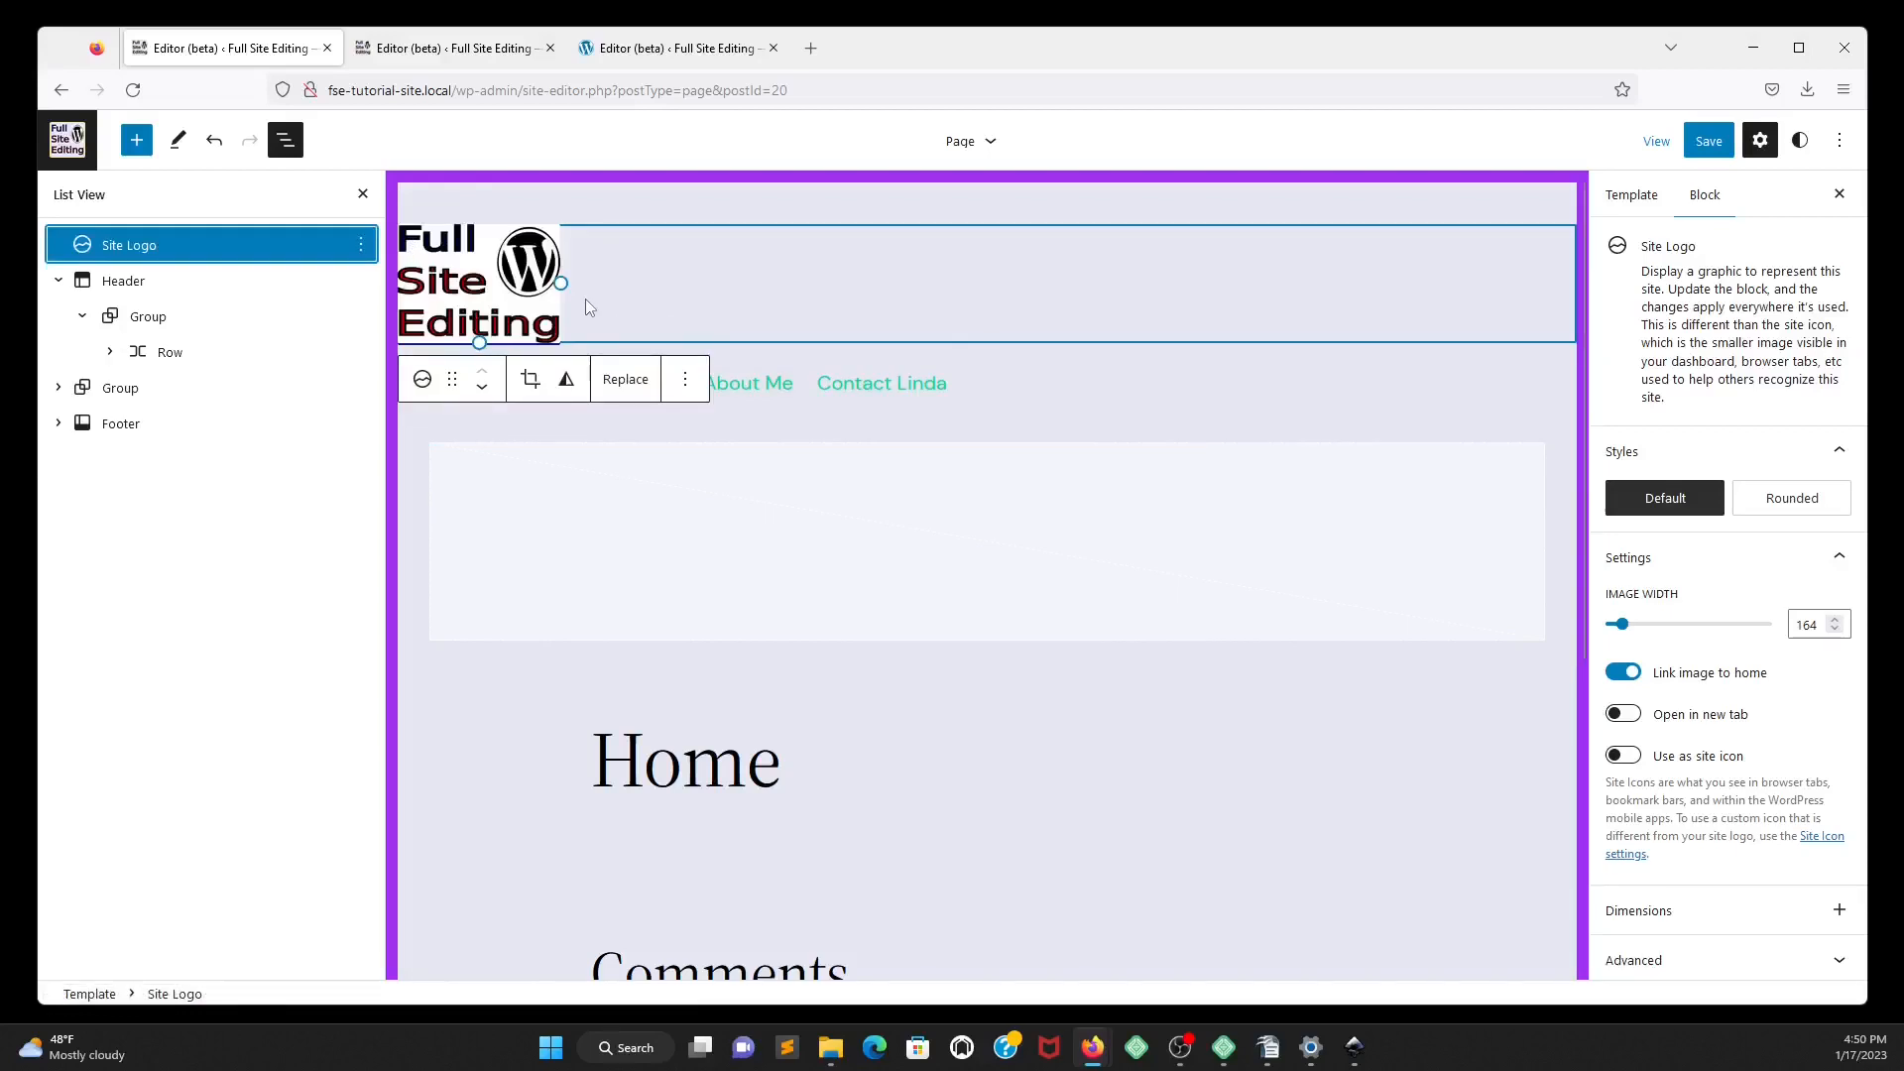
Select the Navigation block in the Header's Row and move it to the top level above the Site Logo.
left_click(793, 388)
left_click(793, 390)
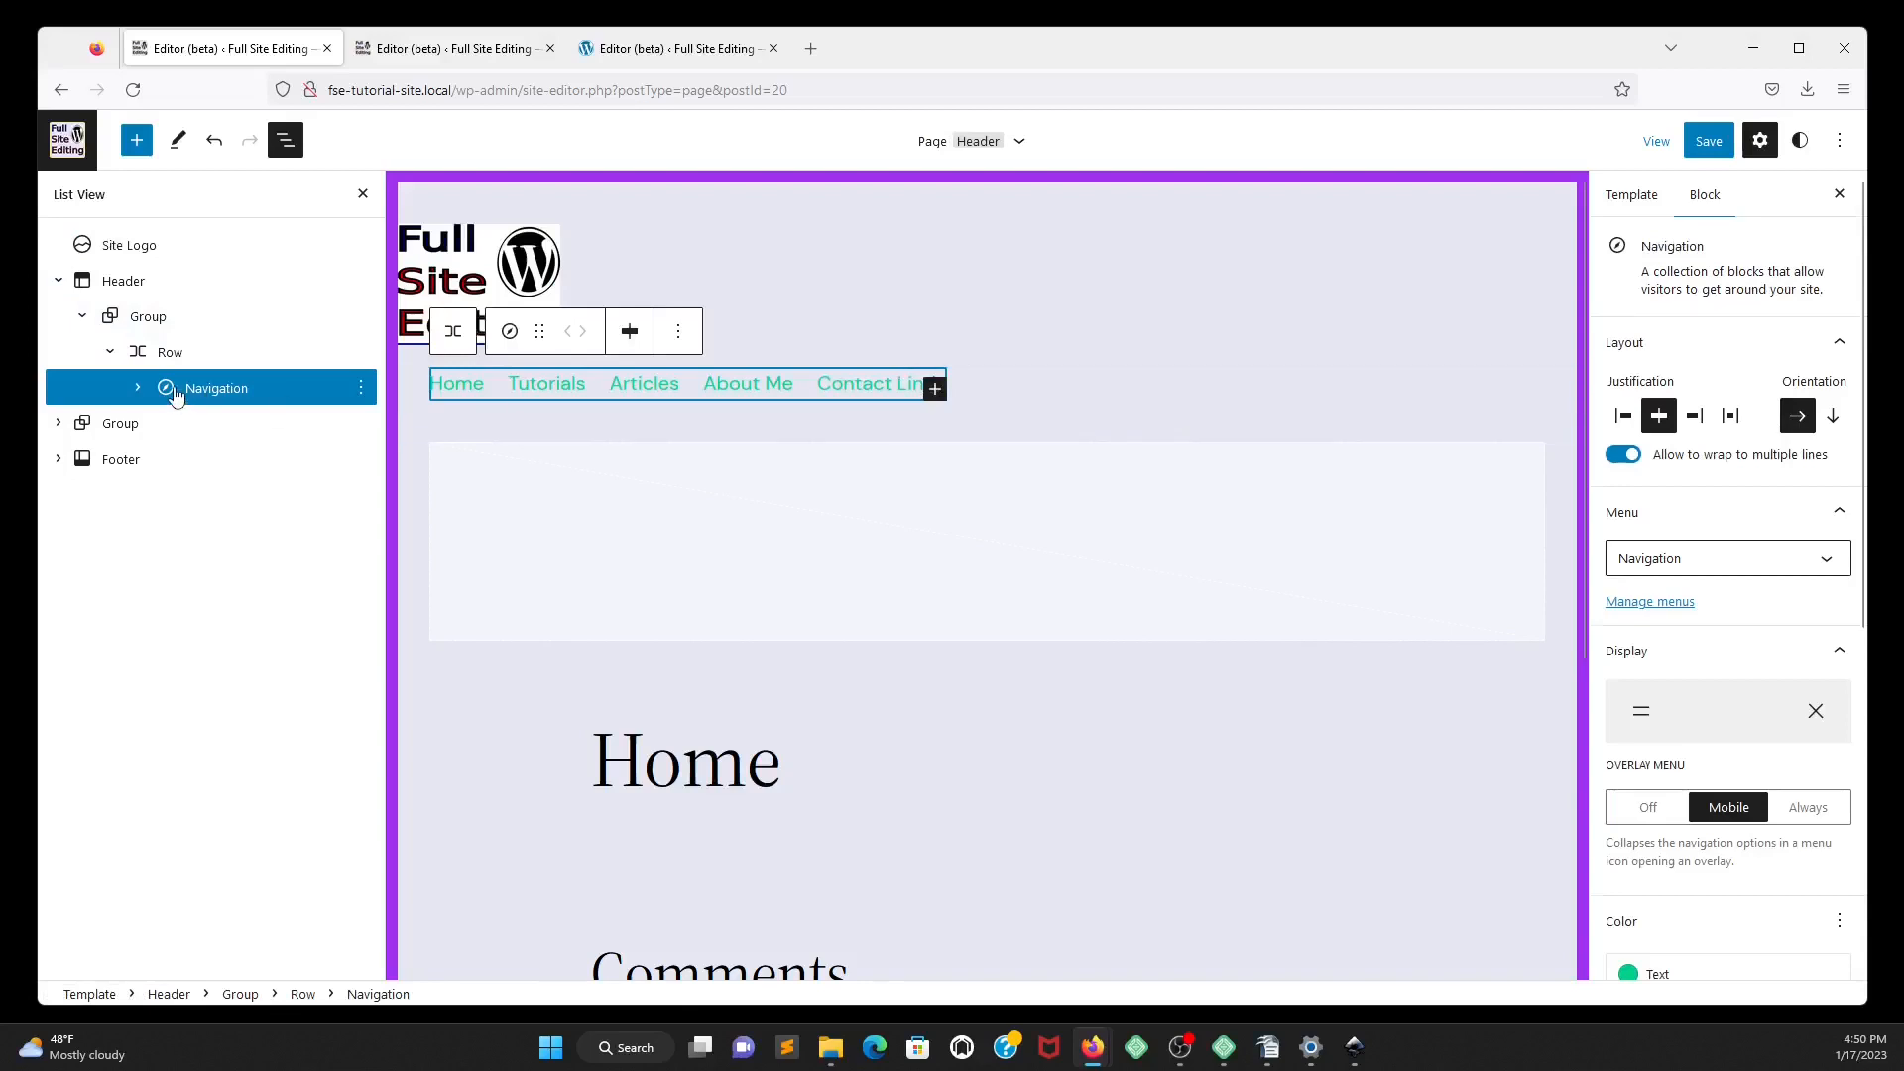
left_click(138, 388)
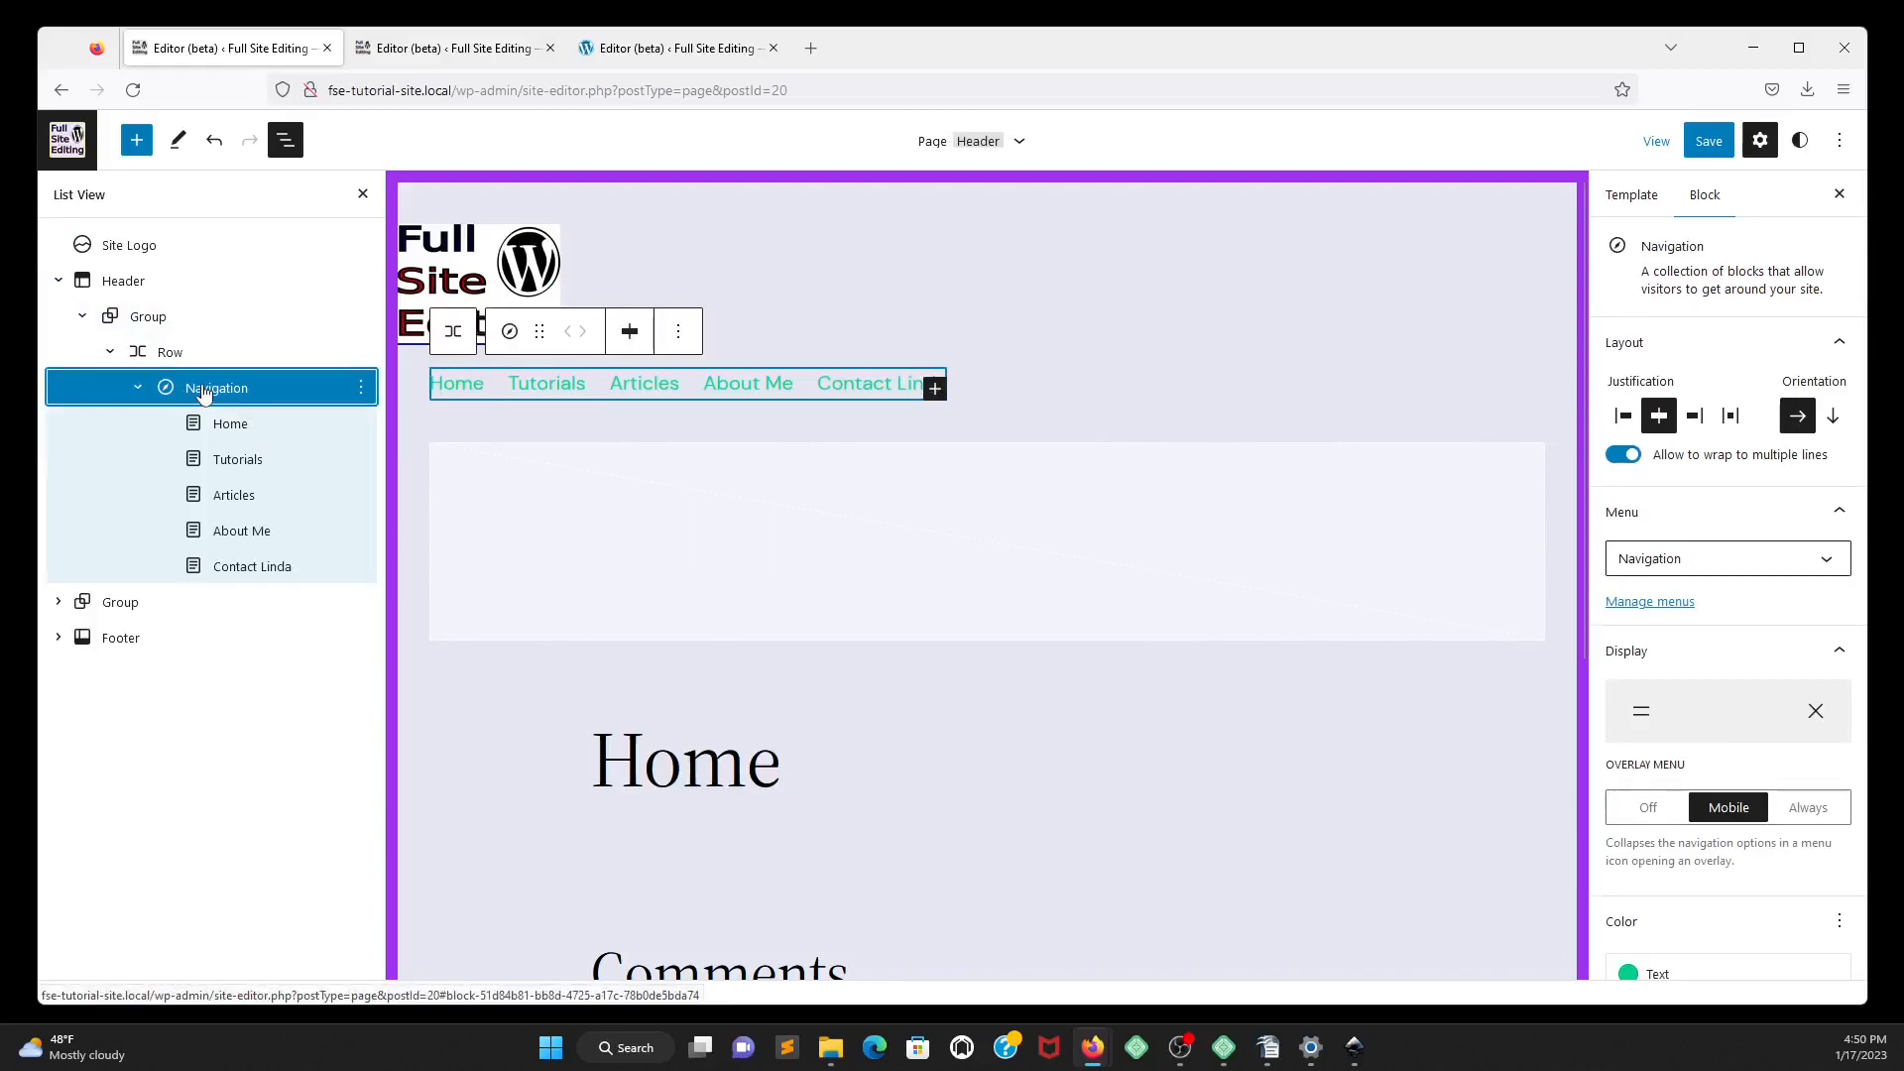
left_click_drag(204, 392, 1034, 291)
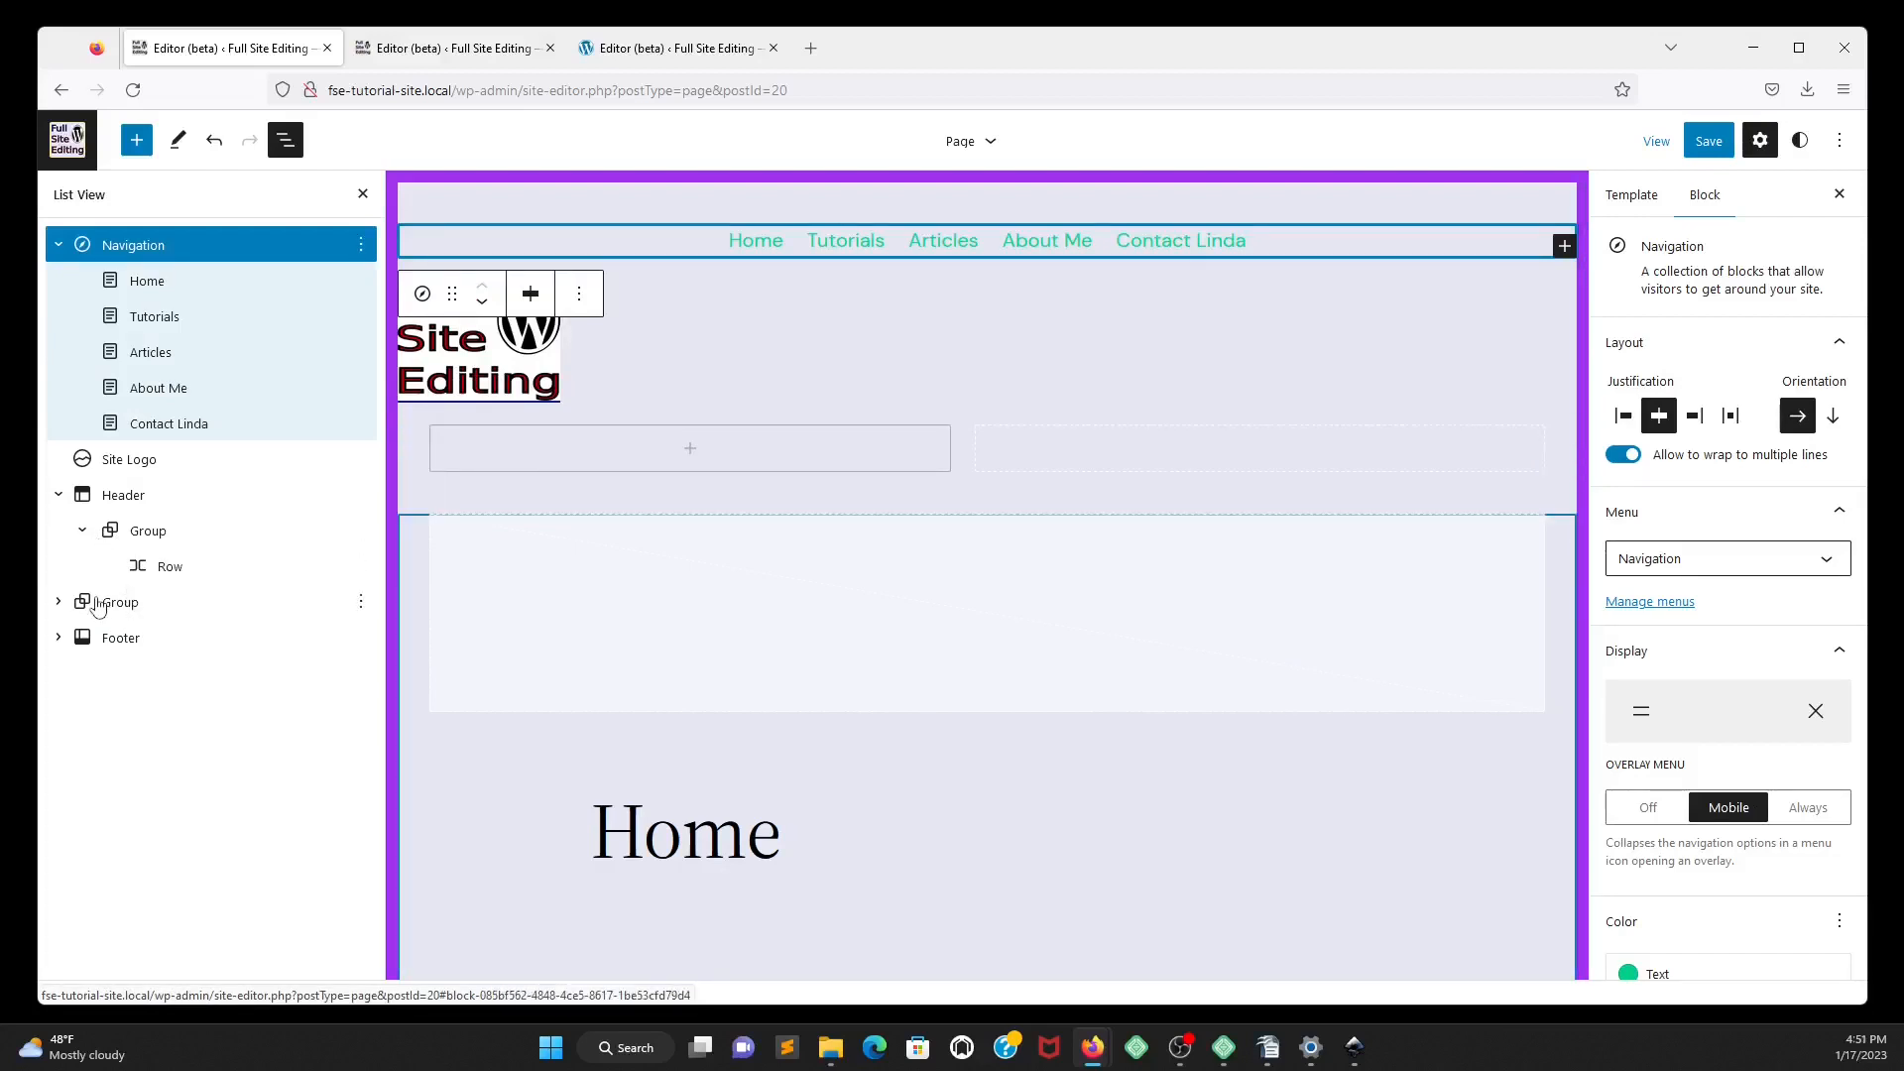
Expand the content Group and the Footer in the block structure, and move the Site Logo into the Header's Group below the Row.
left_click(59, 602)
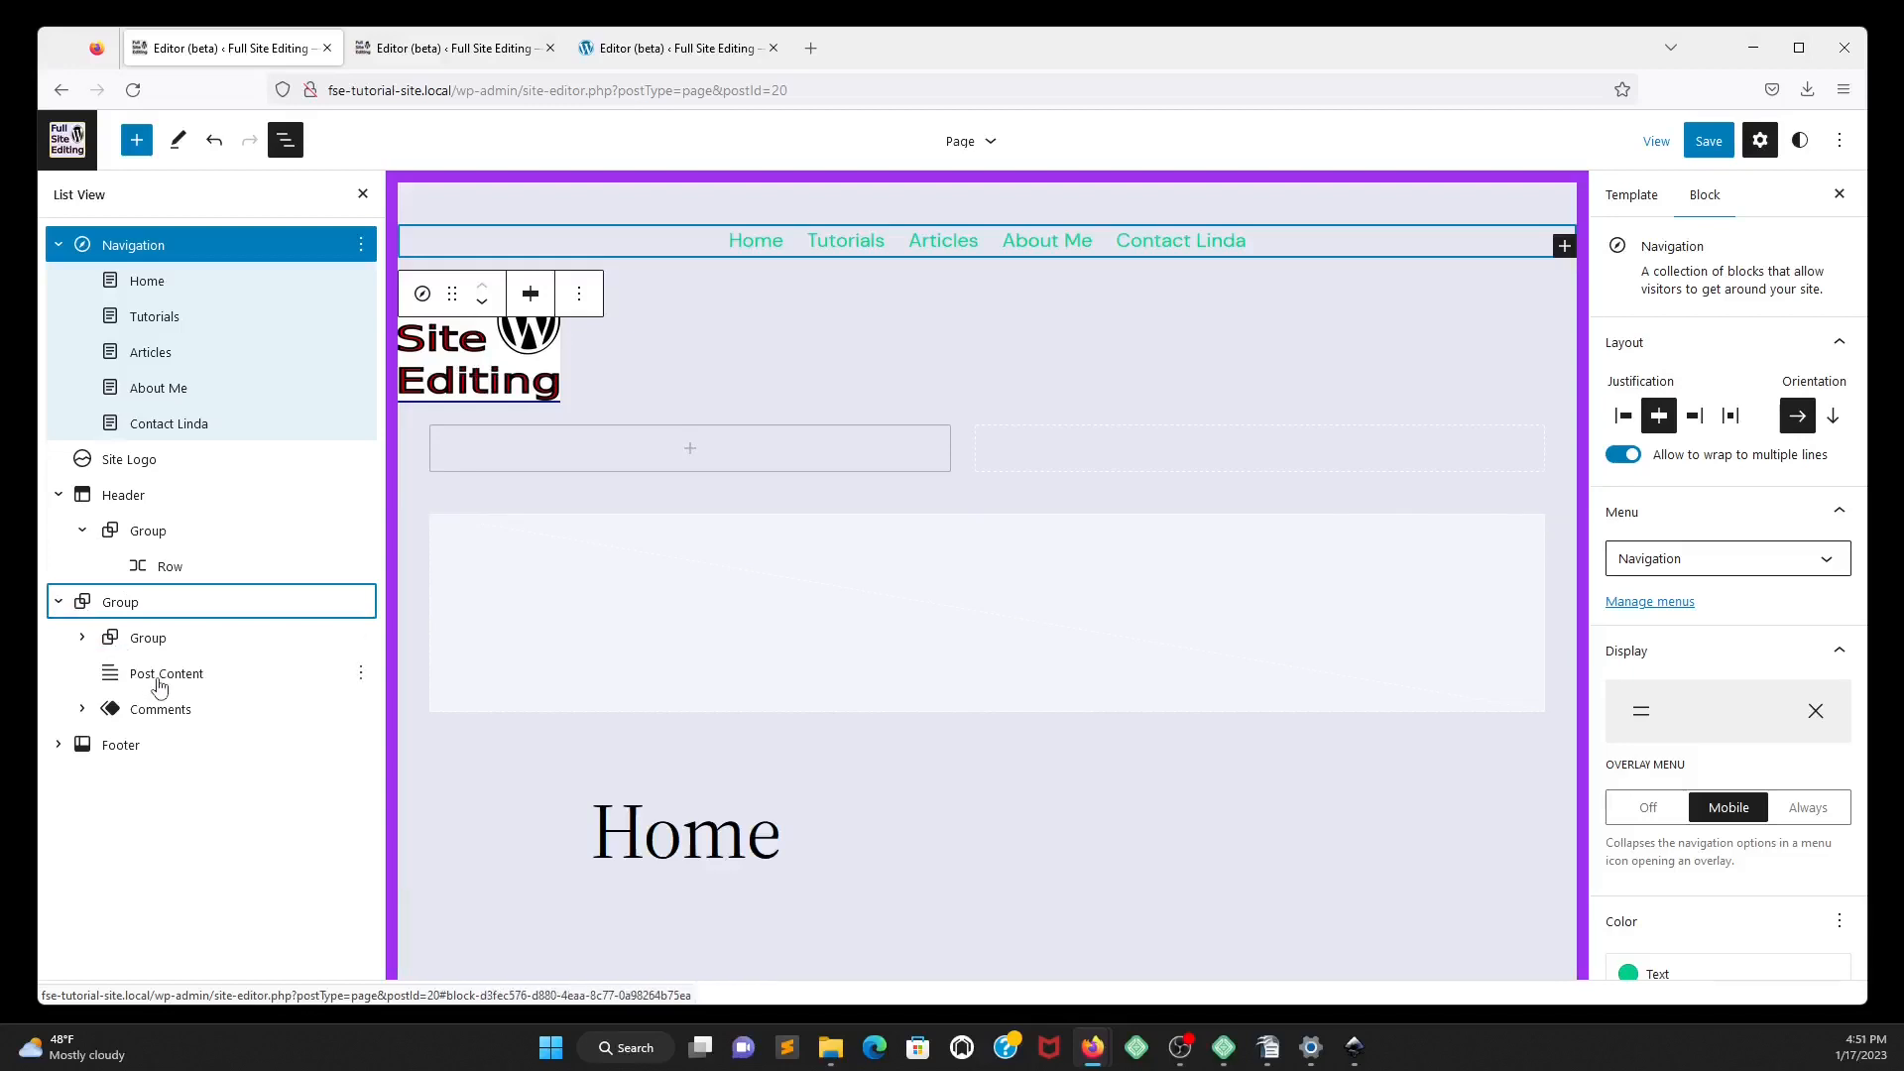
left_click(58, 746)
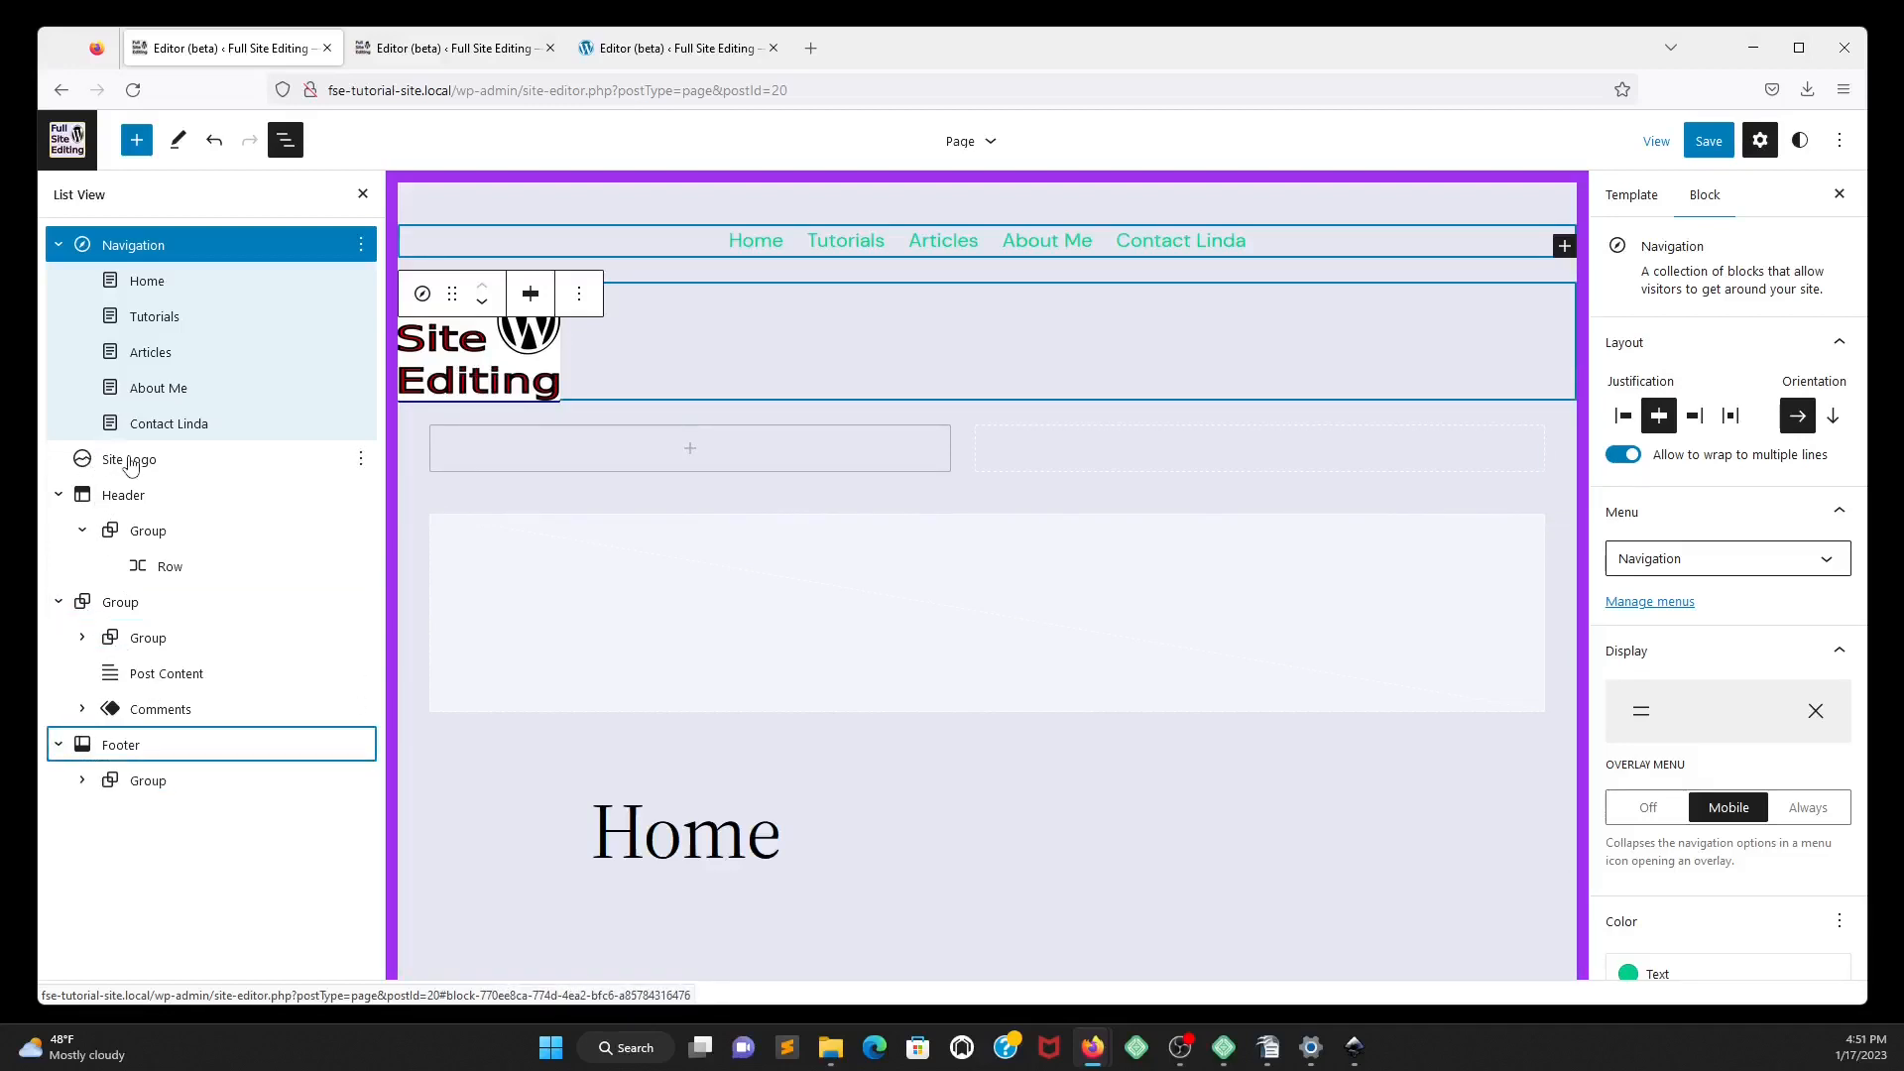
left_click_drag(130, 466, 156, 541)
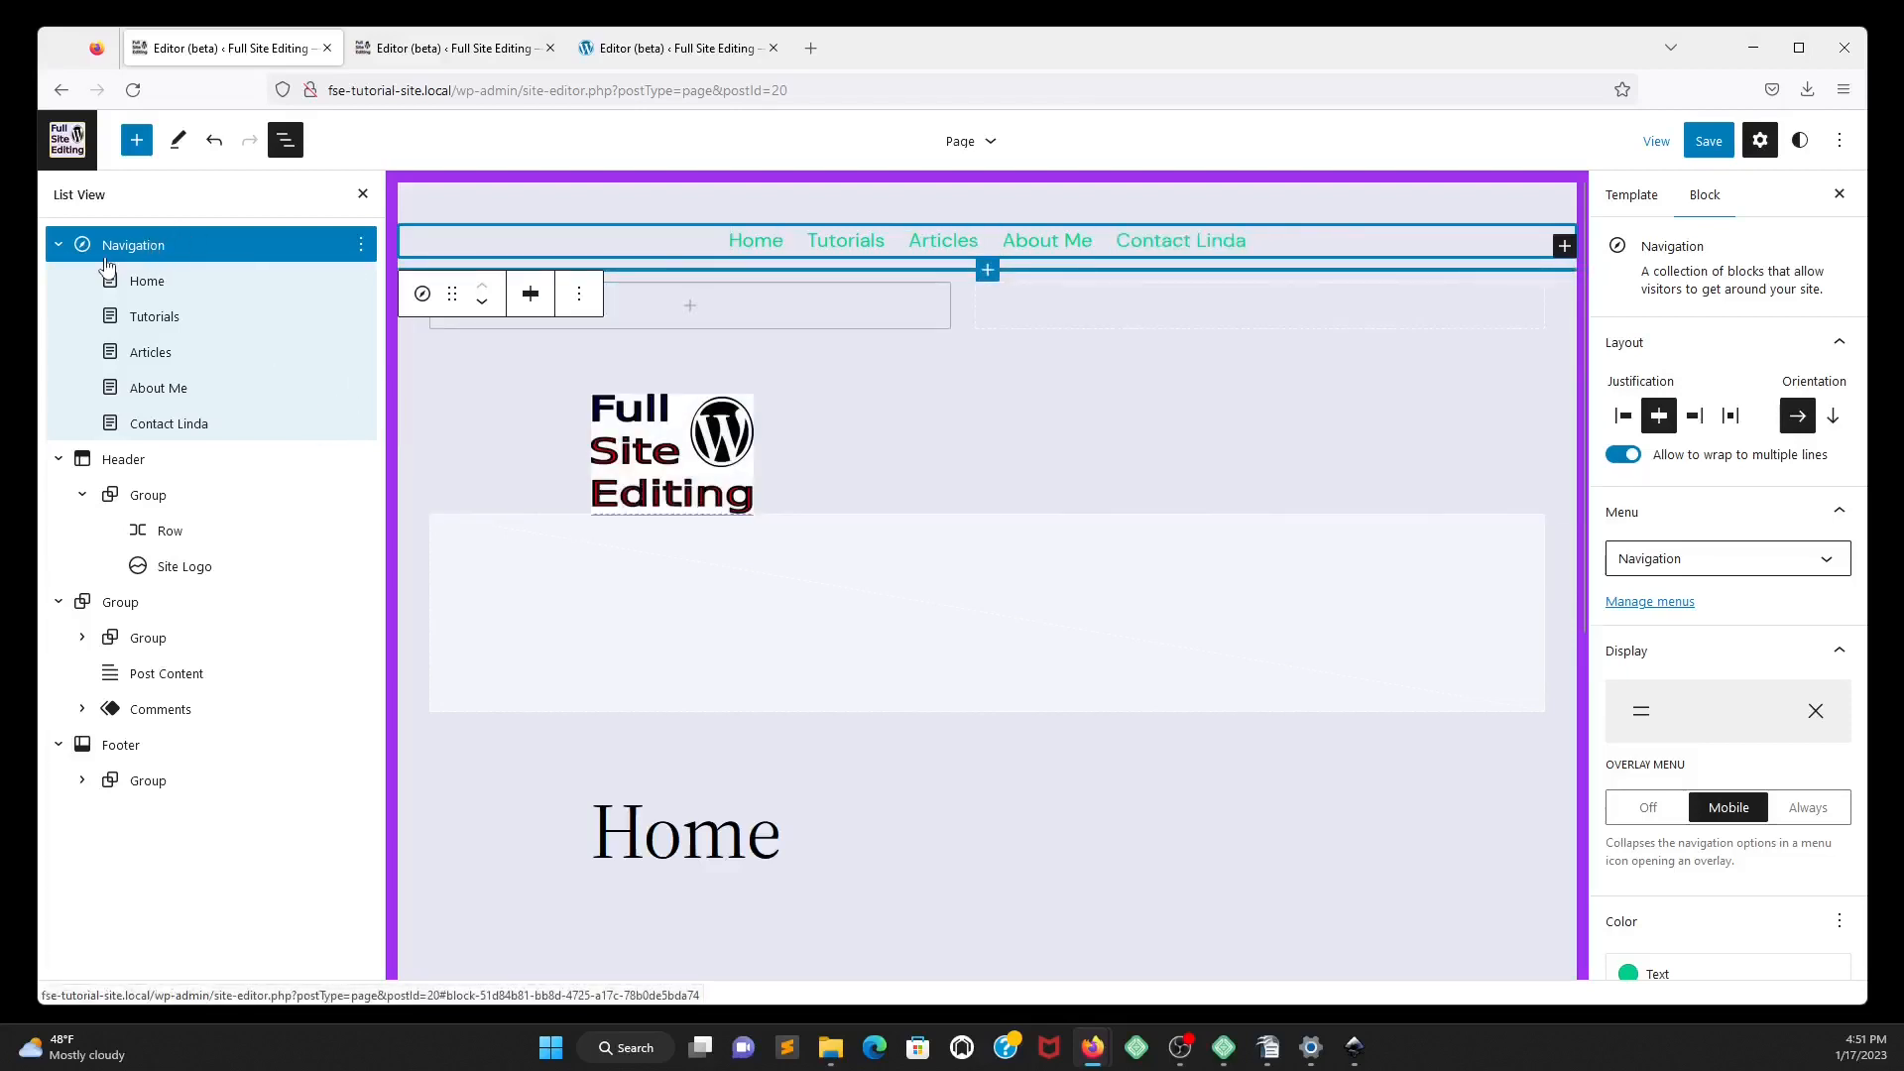
Collapse the Navigation block and move it into the Header's Group, placing it inside the Row.
left_click(58, 245)
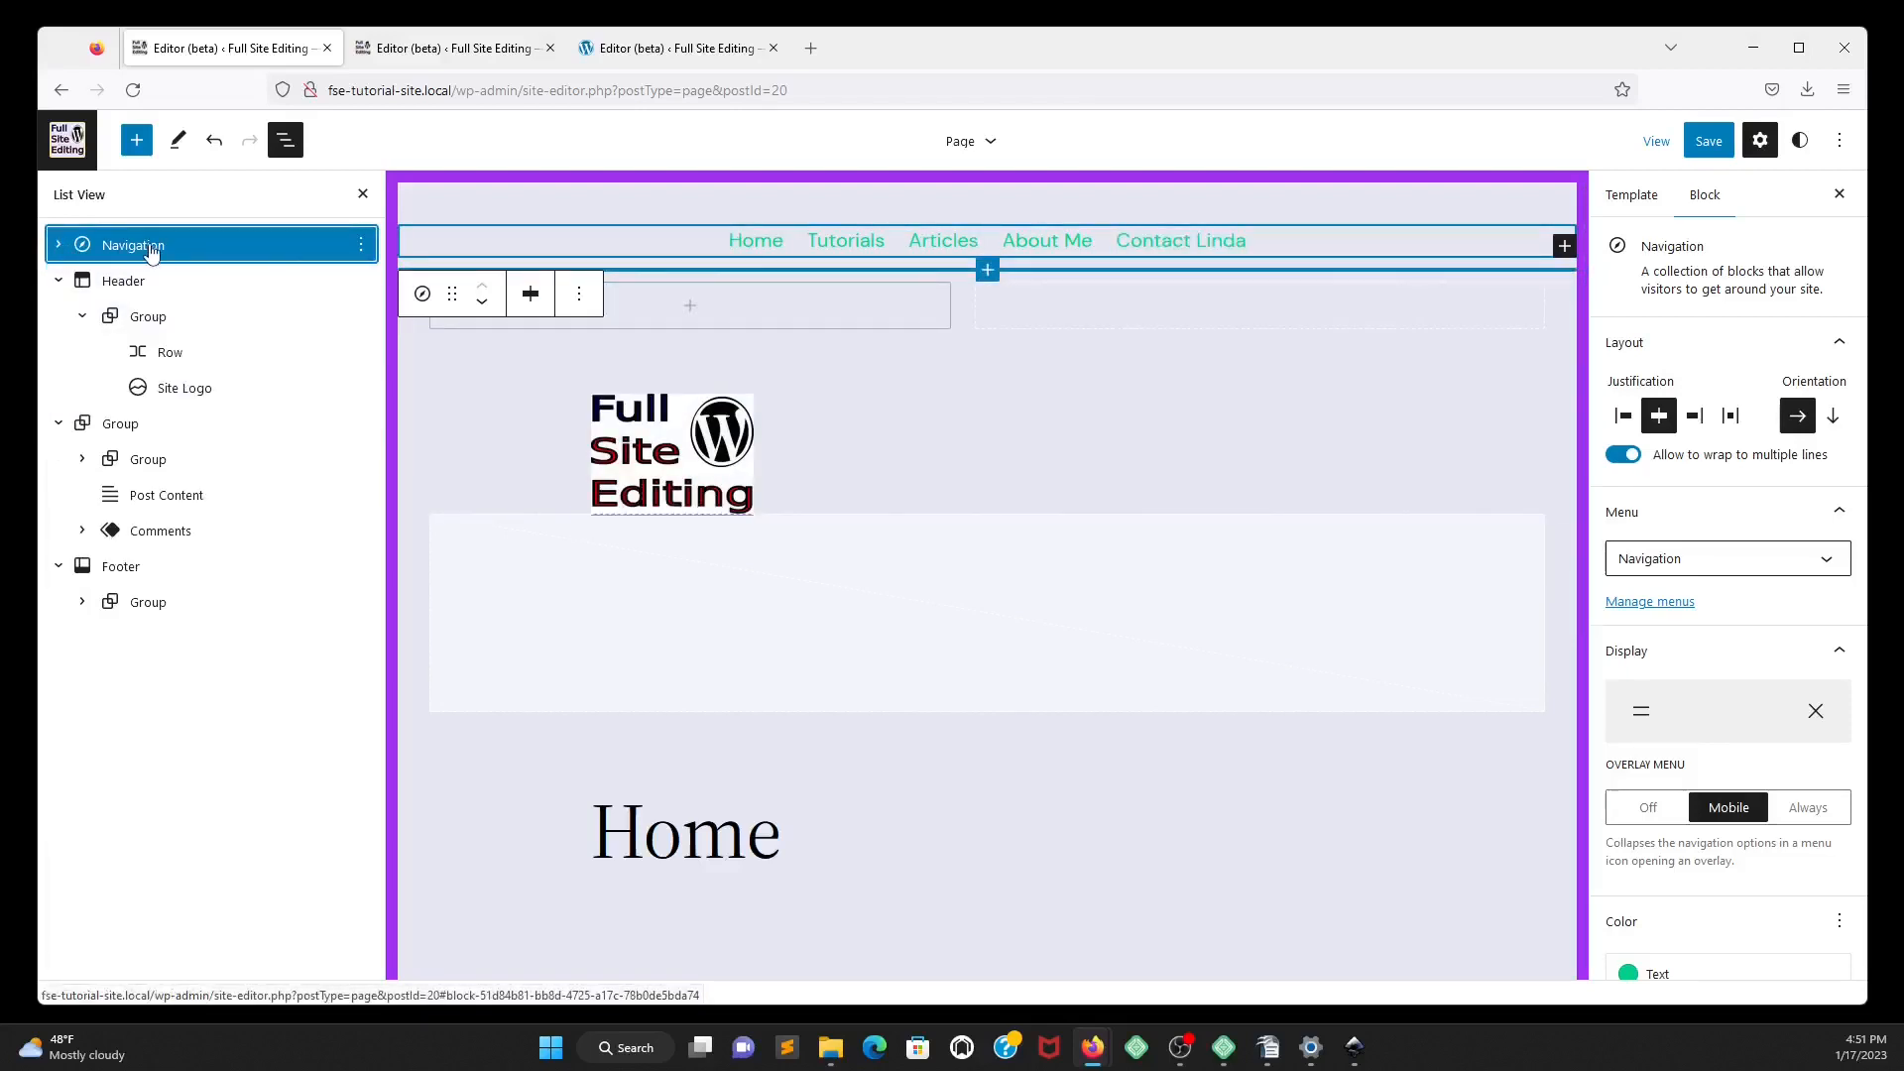
left_click_drag(152, 251, 178, 330)
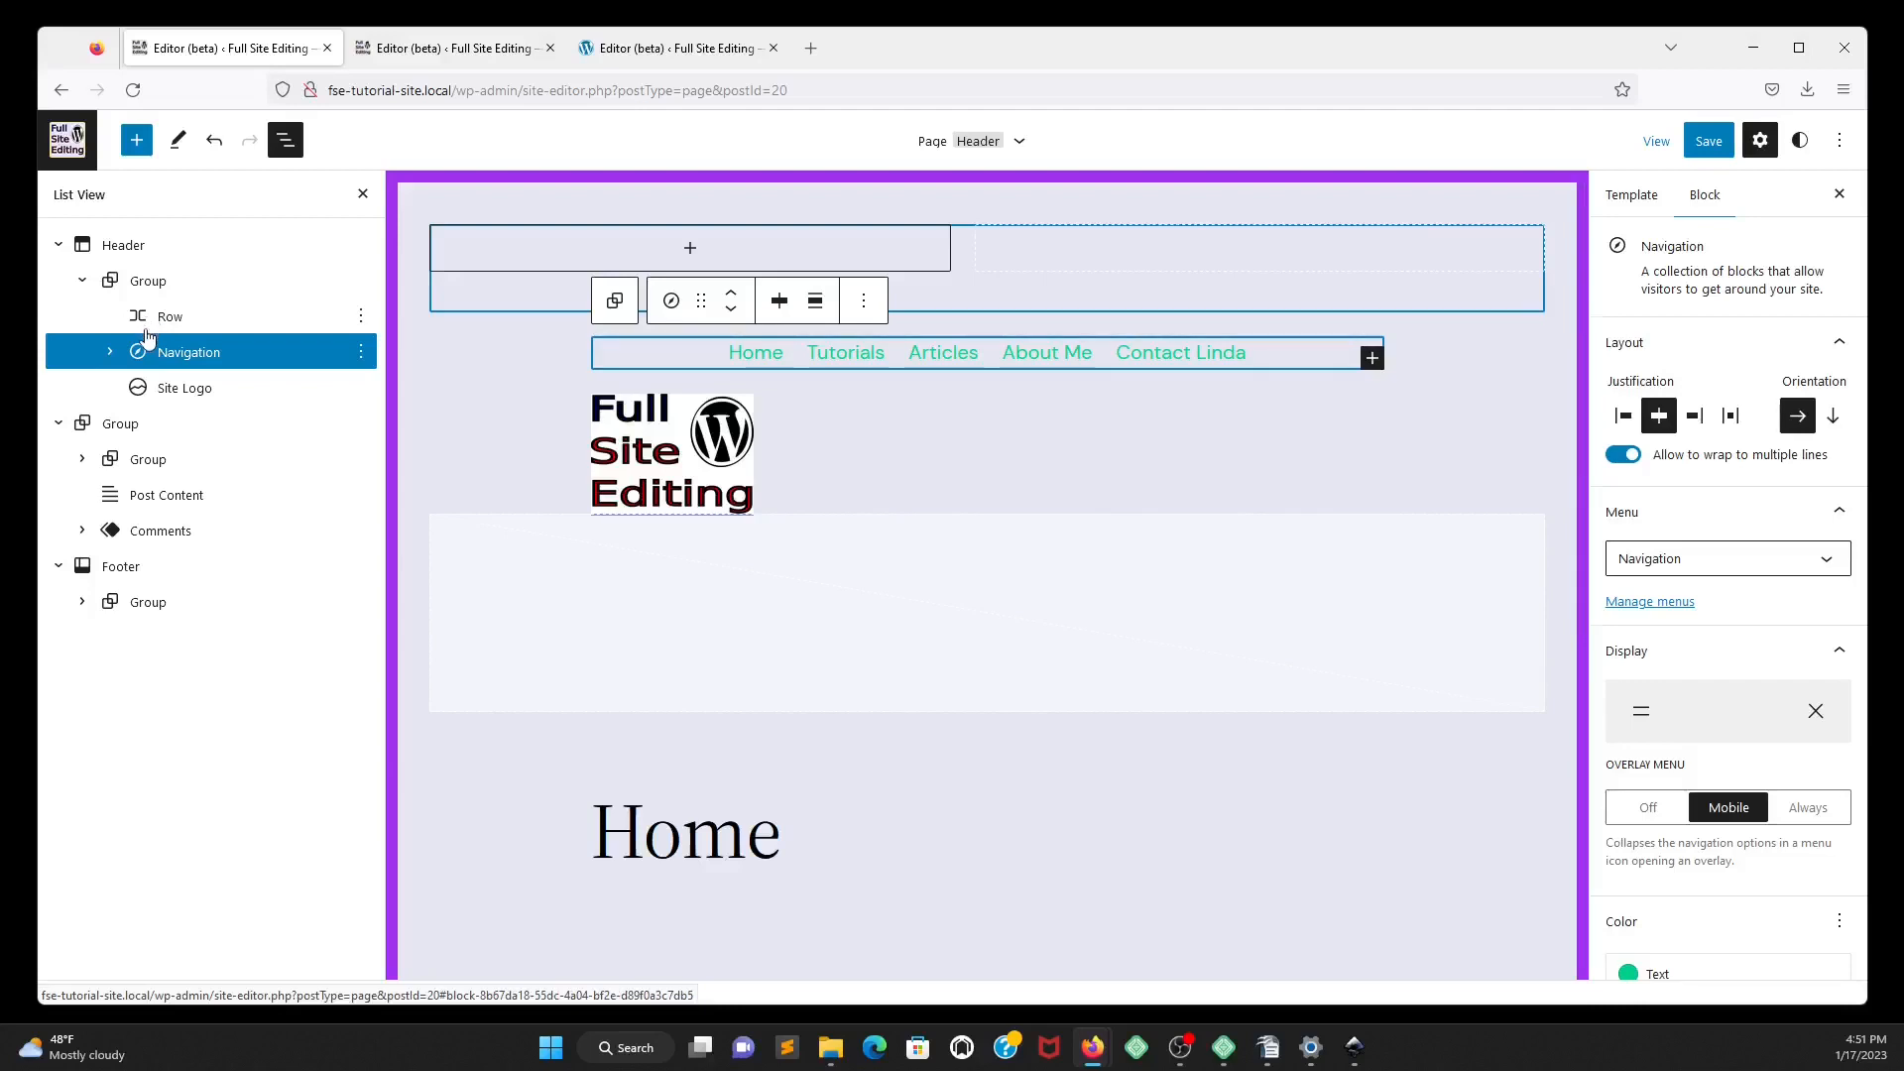
left_click_drag(147, 353, 1032, 307)
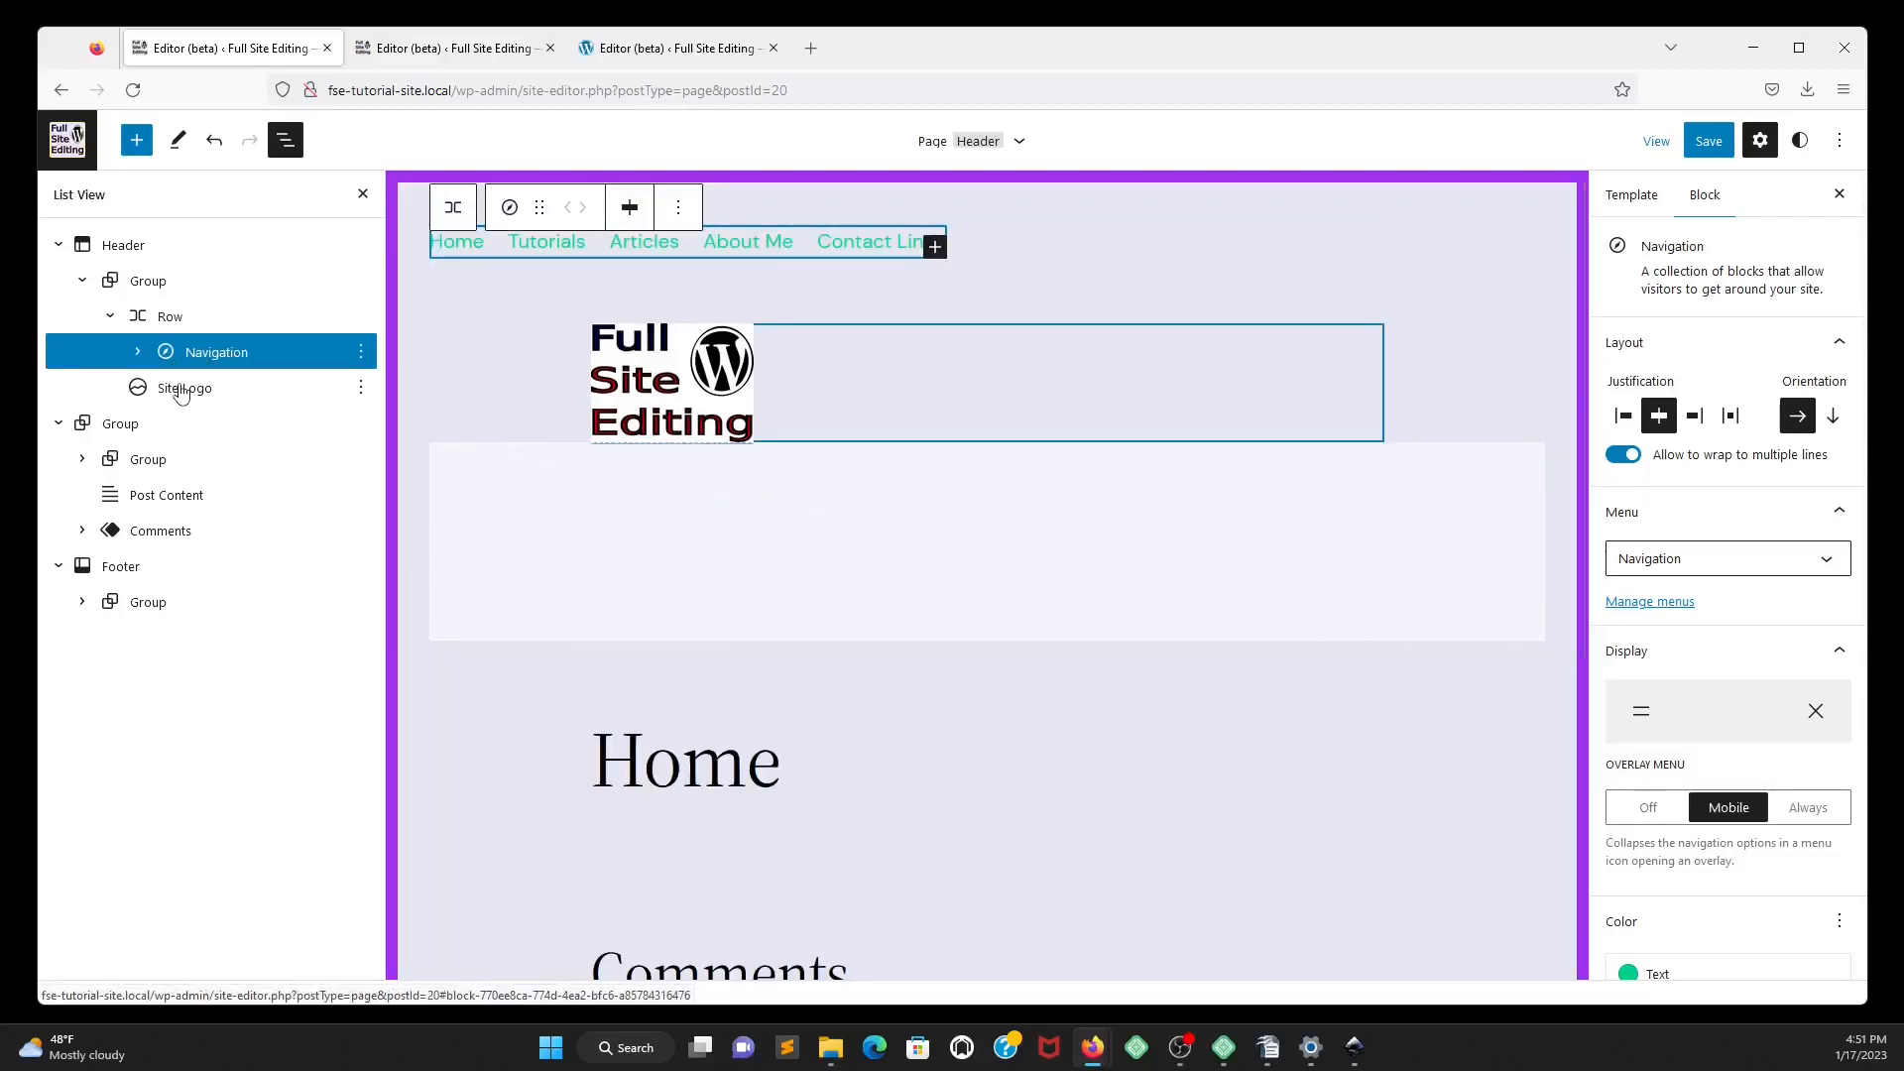
Move the Site Logo into the Header's Row, place it before the Navigation block, and save the site changes.
left_click_drag(185, 389, 1033, 242)
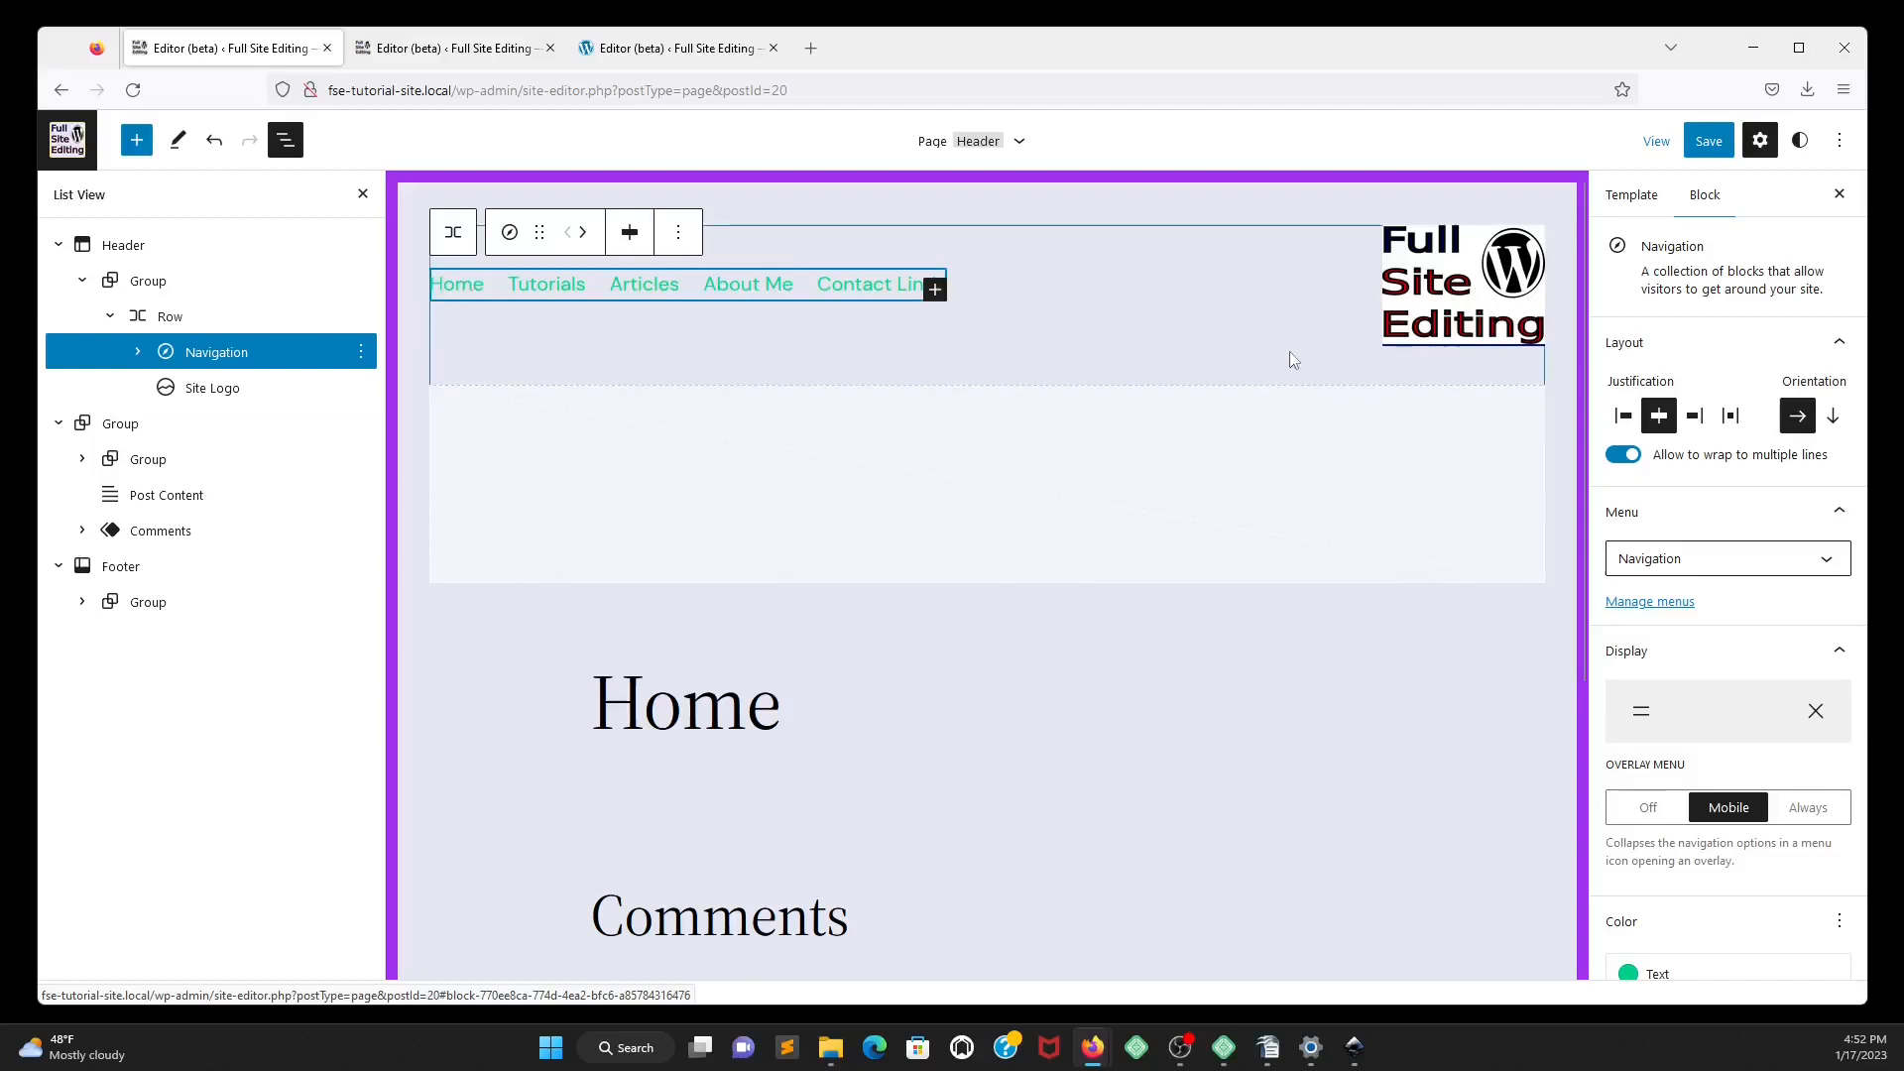
left_click(1473, 297)
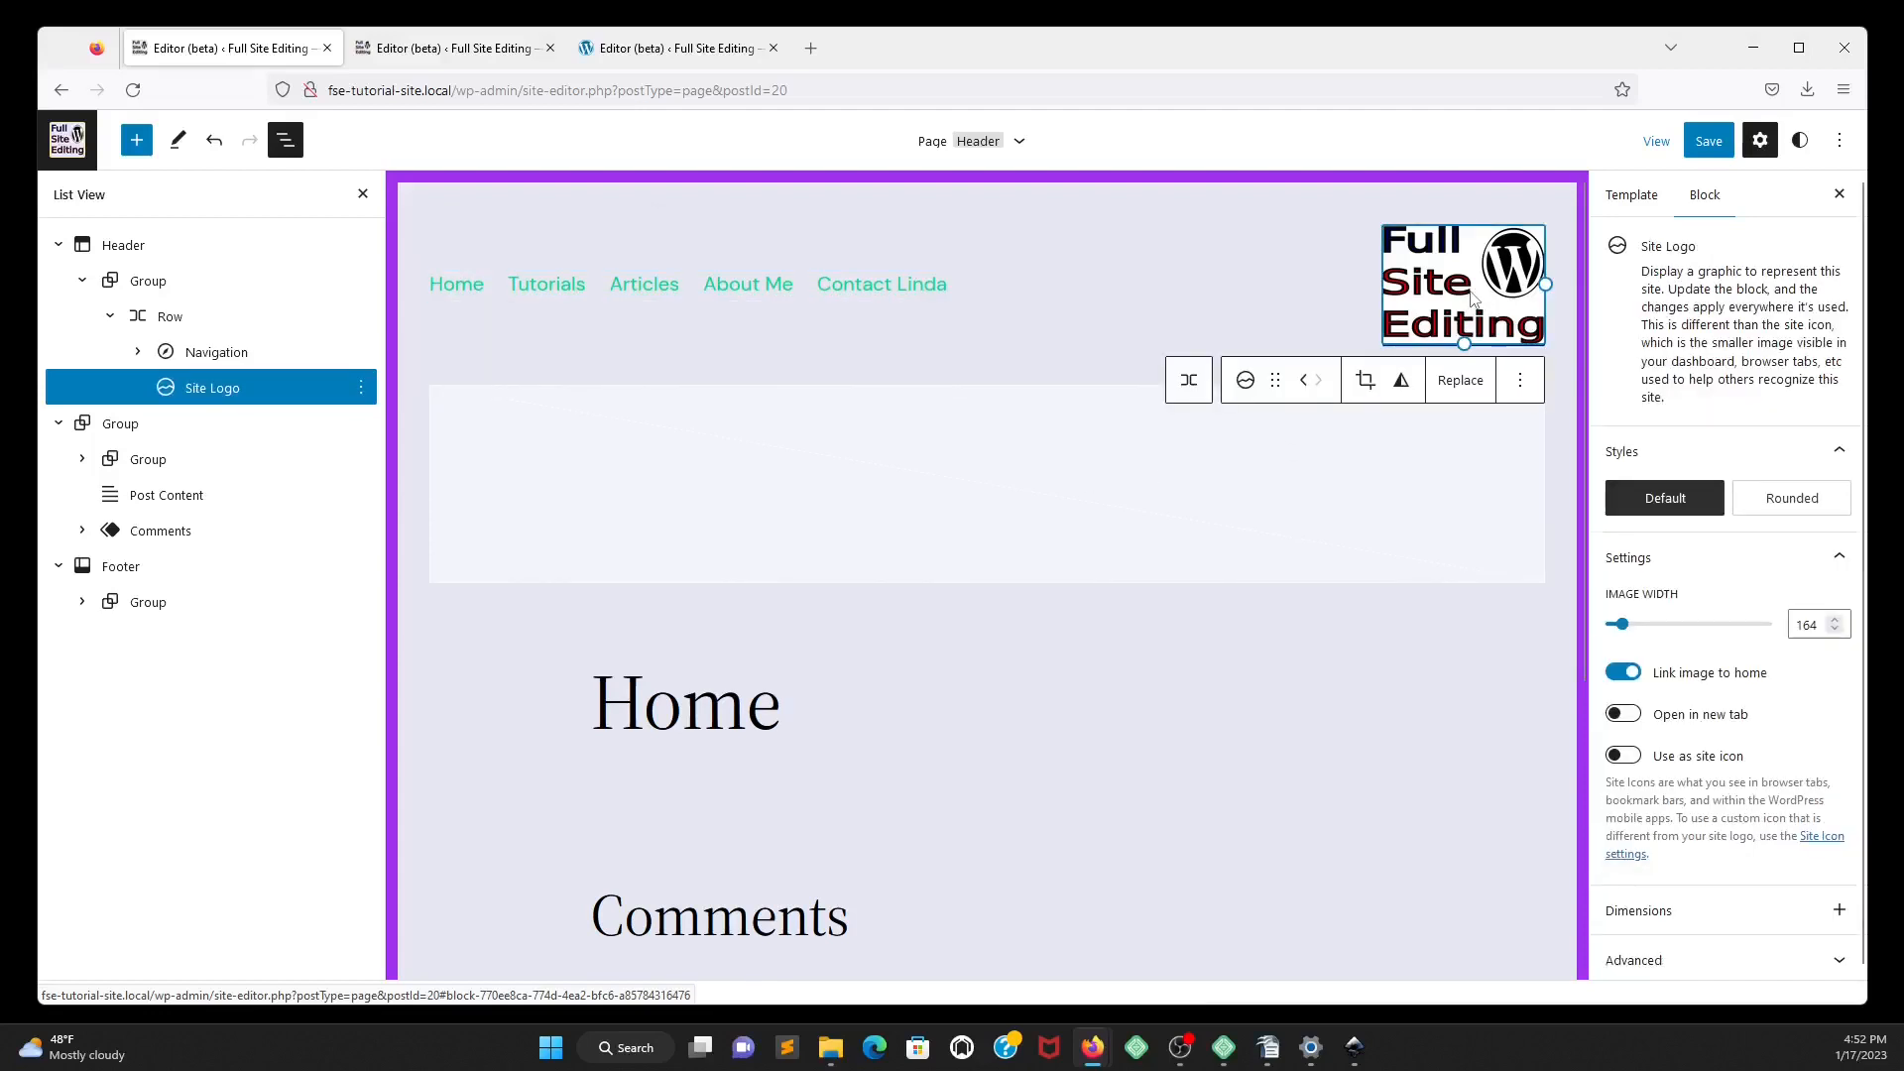
left_click(1305, 386)
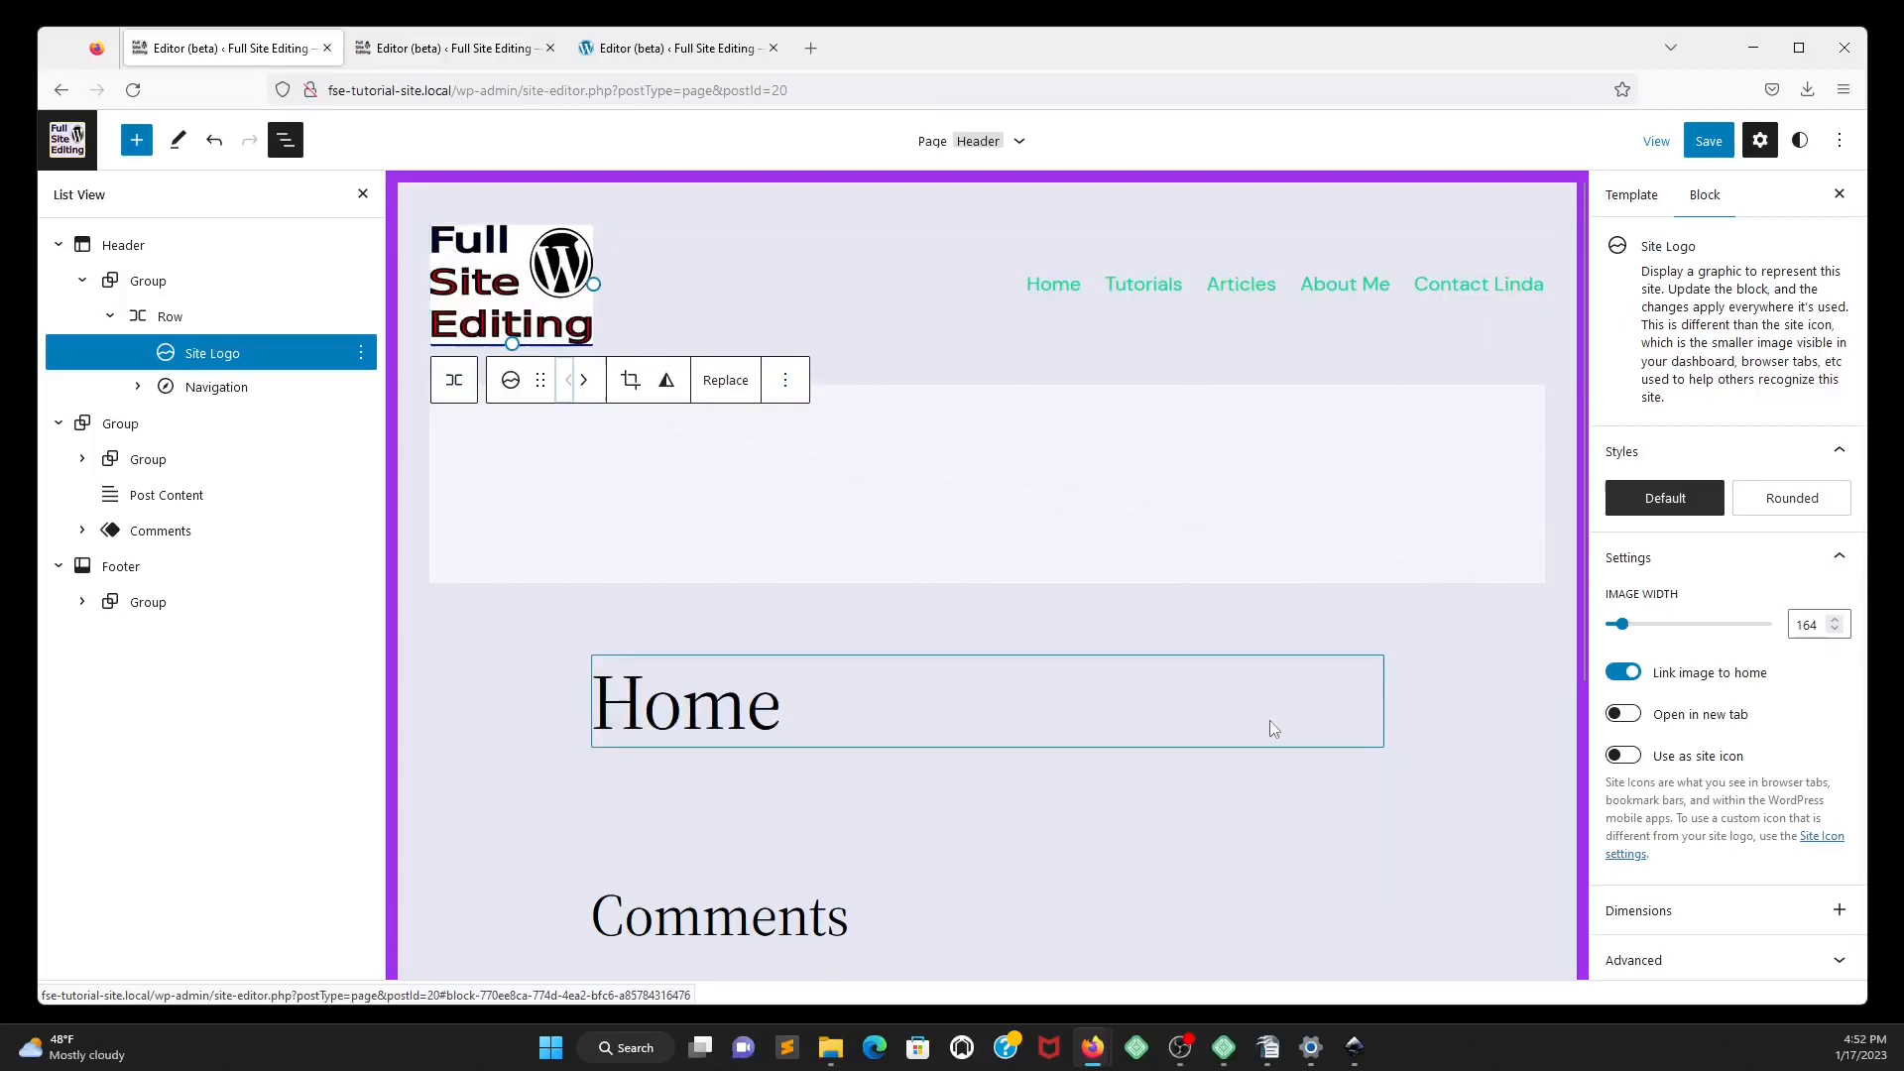
left_click(1719, 149)
left_click(1659, 144)
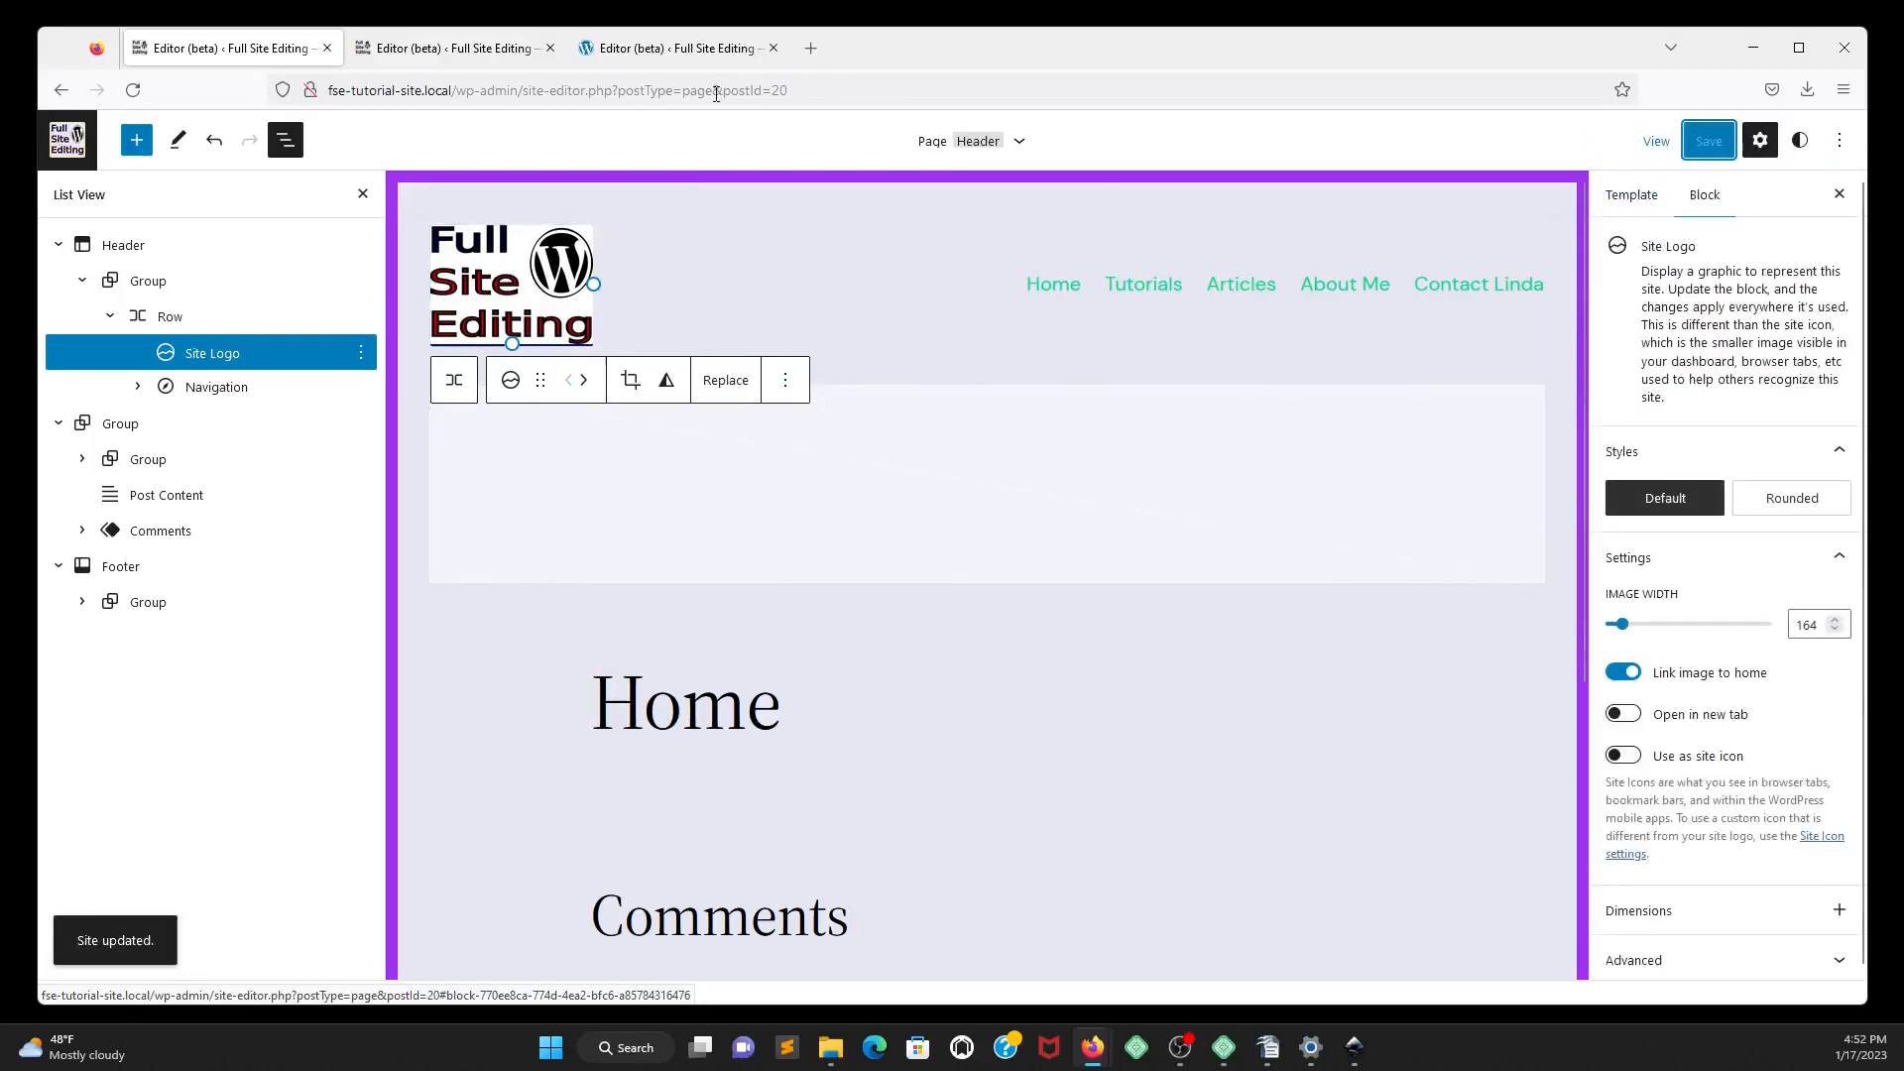
Close the two extra browser tabs and open the live site to check the header with the logo and navigation.
left_click(773, 48)
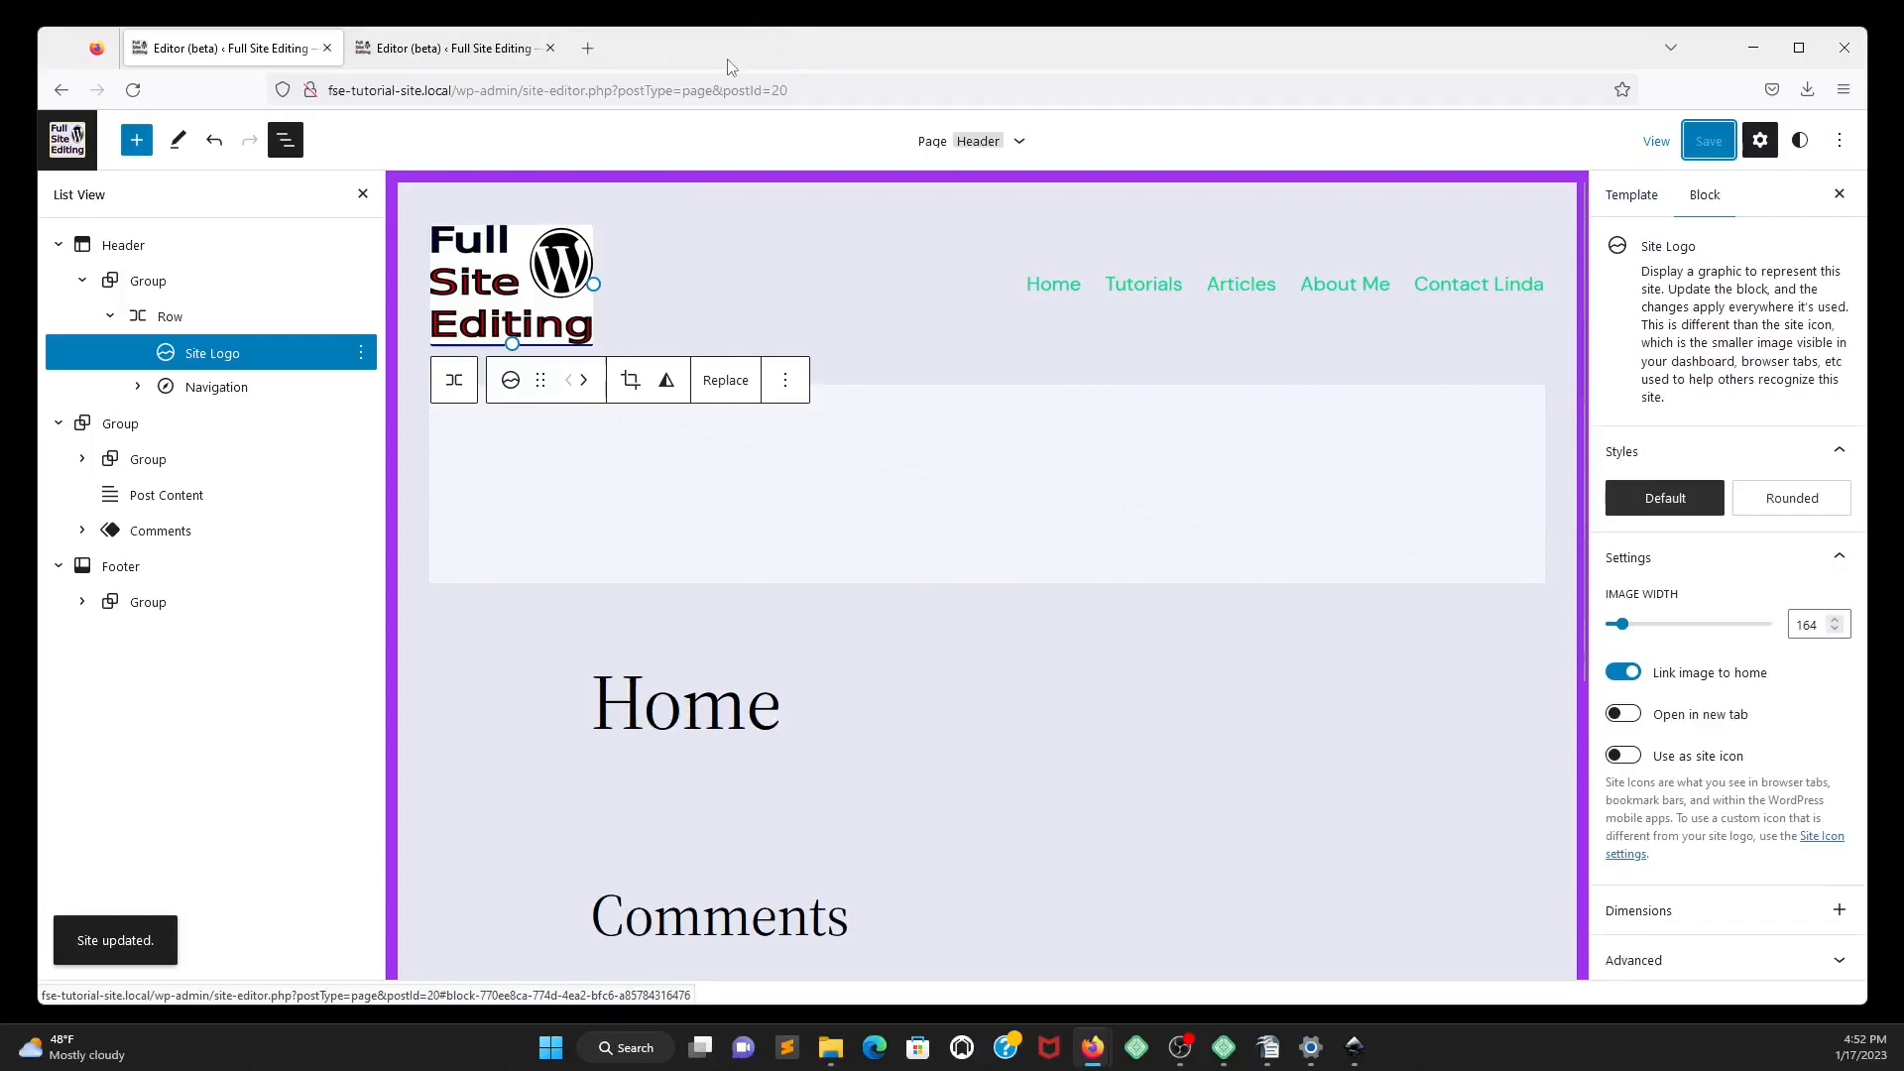
left_click(550, 47)
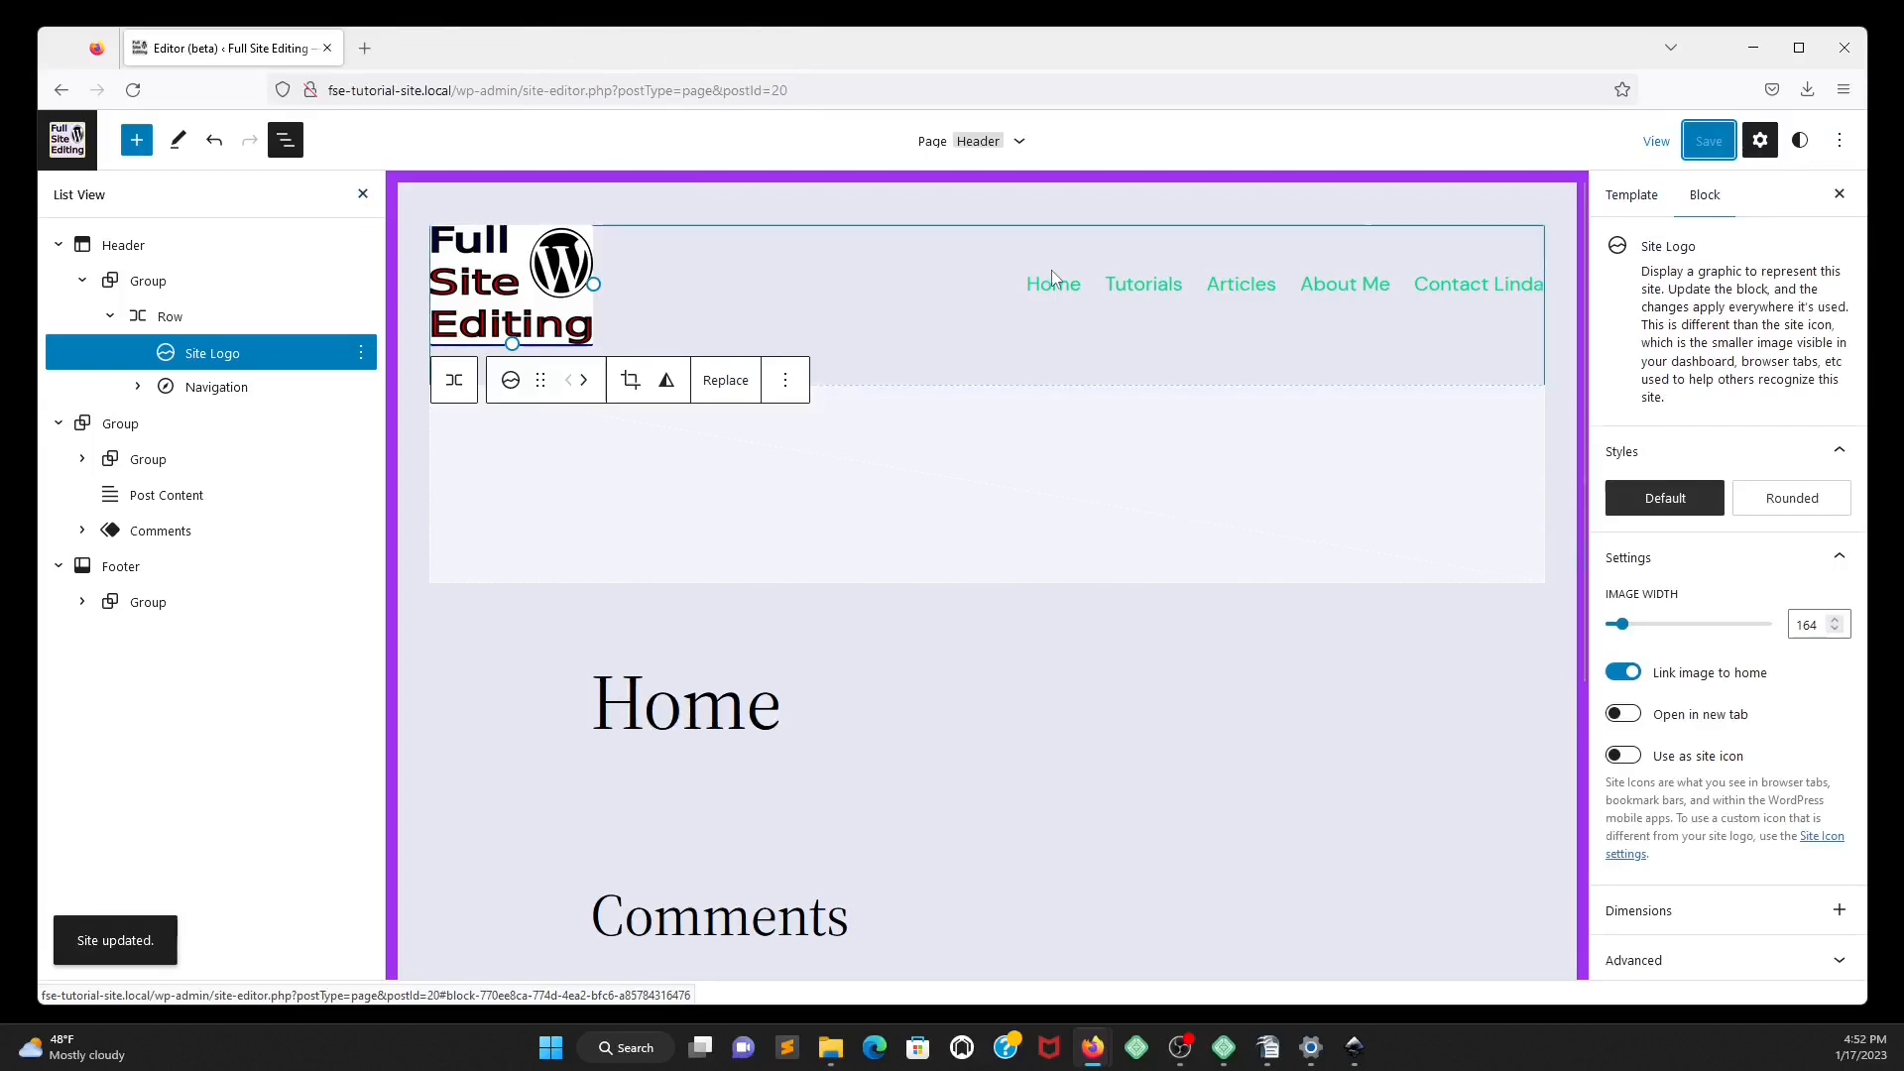
left_click(1656, 144)
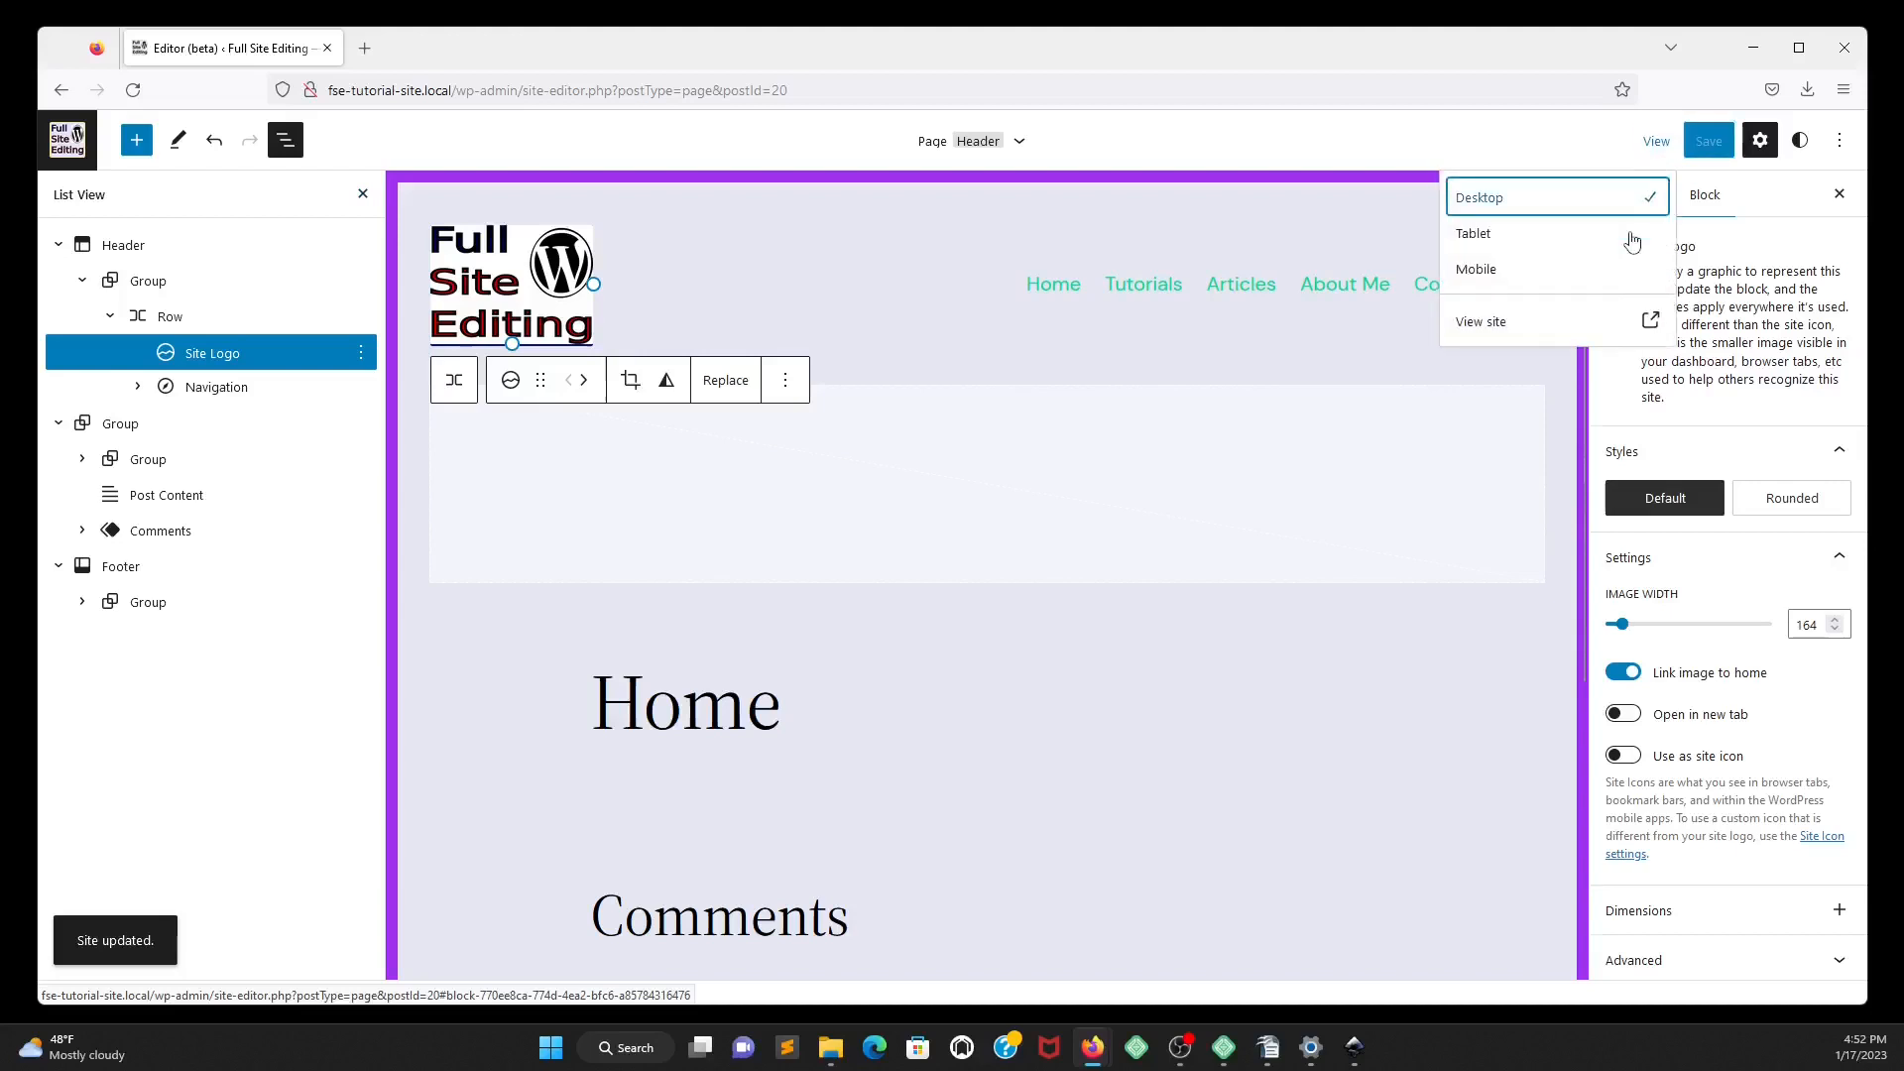
left_click(1483, 323)
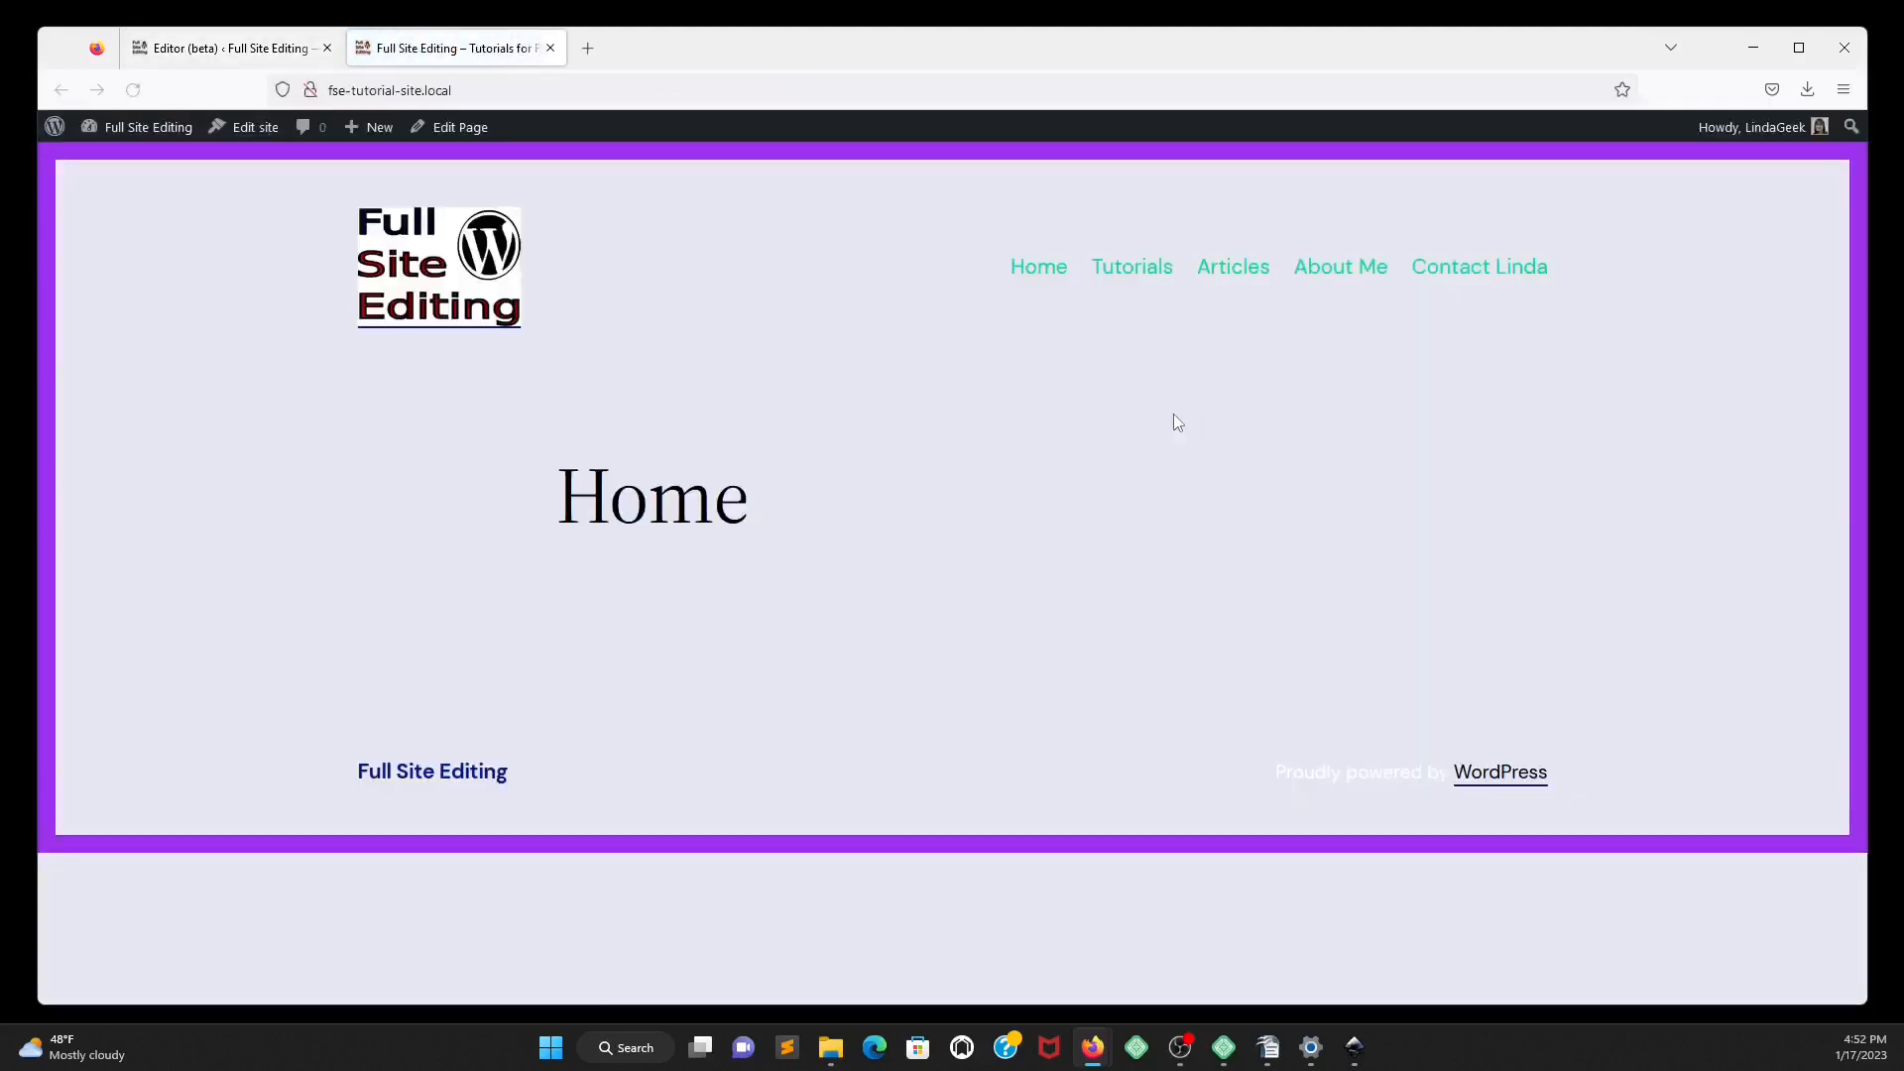